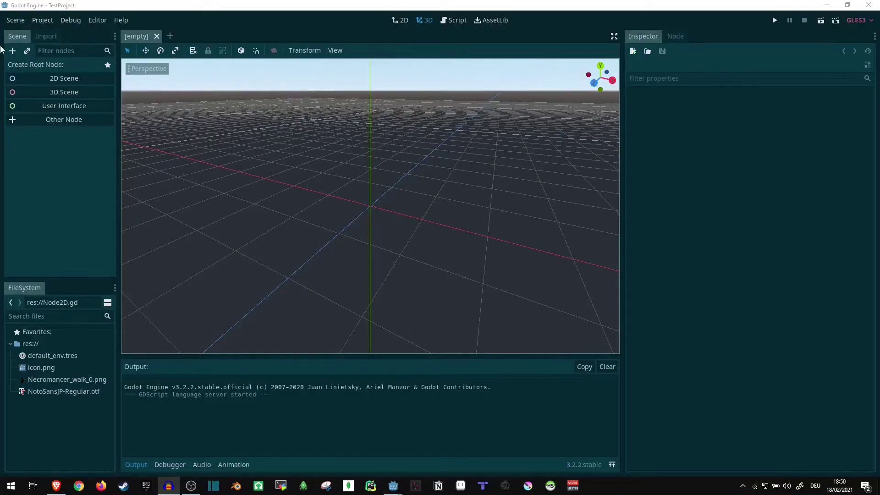
Step: Create a User Interface root node for the new scene
left_click(65, 105)
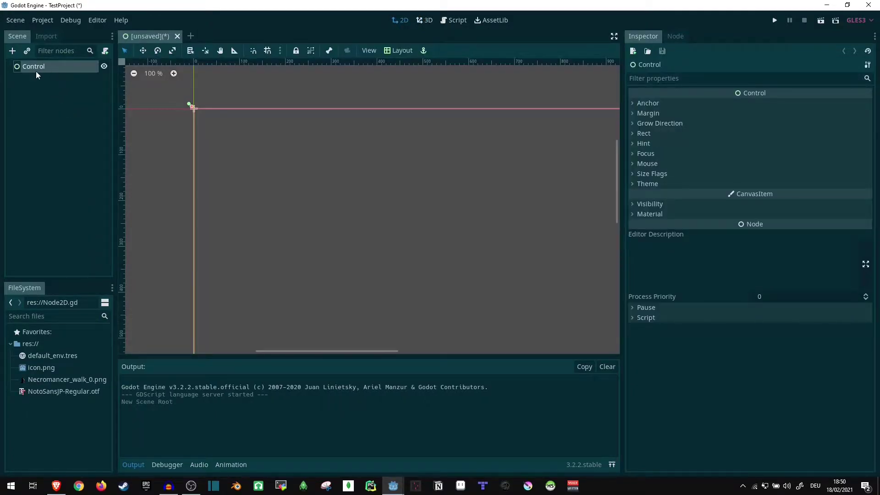
scroll(210, 103, "down", 4)
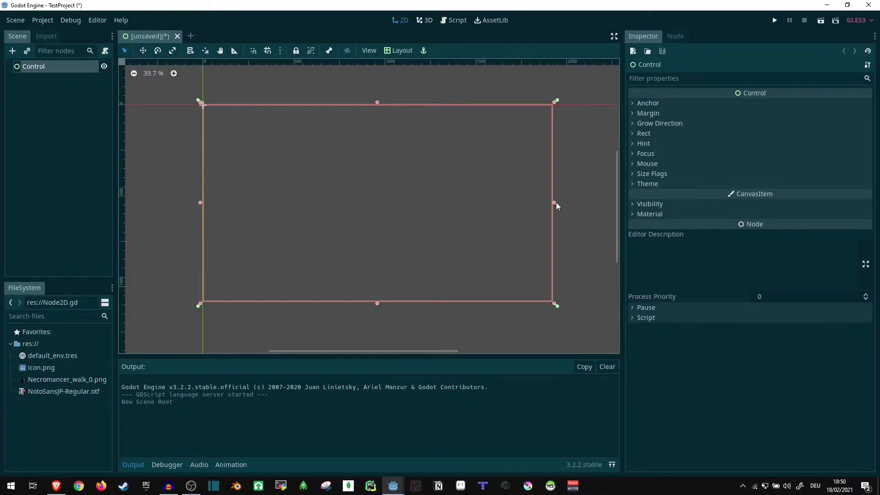
left_click(398, 50)
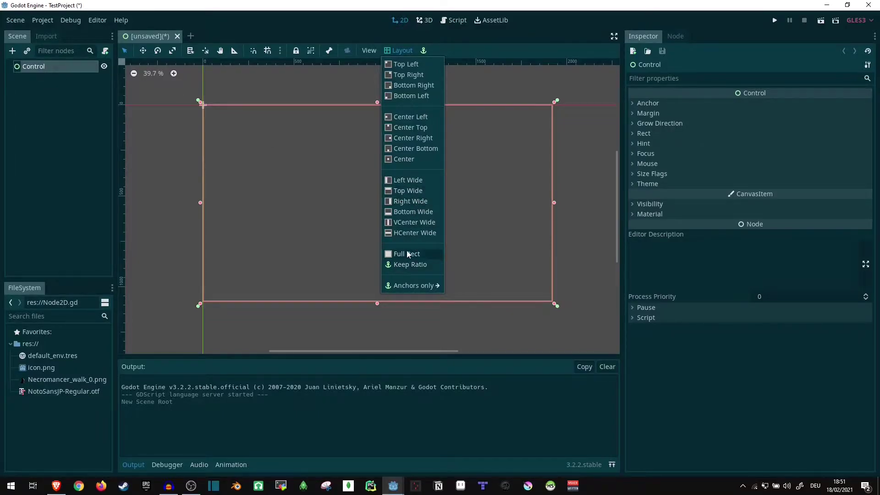
left_click(575, 209)
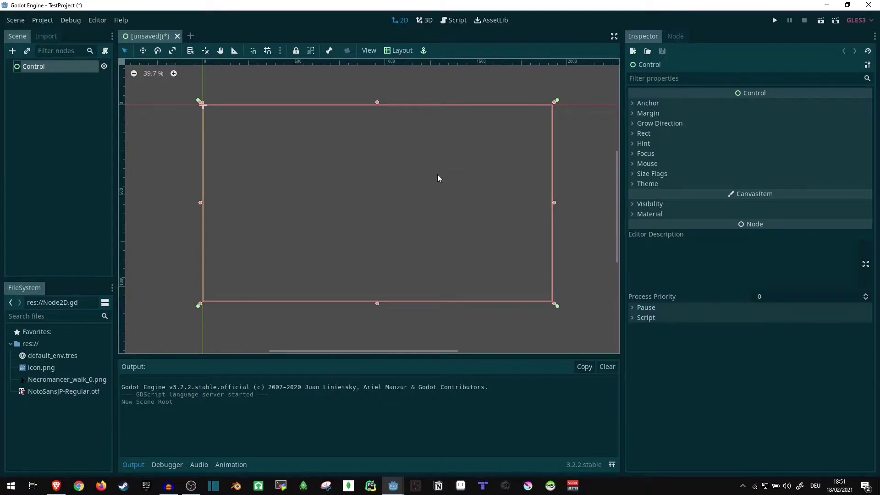
Step: Add a CanvasLayer node as a child of the Control root
right_click(67, 67)
left_click(77, 76)
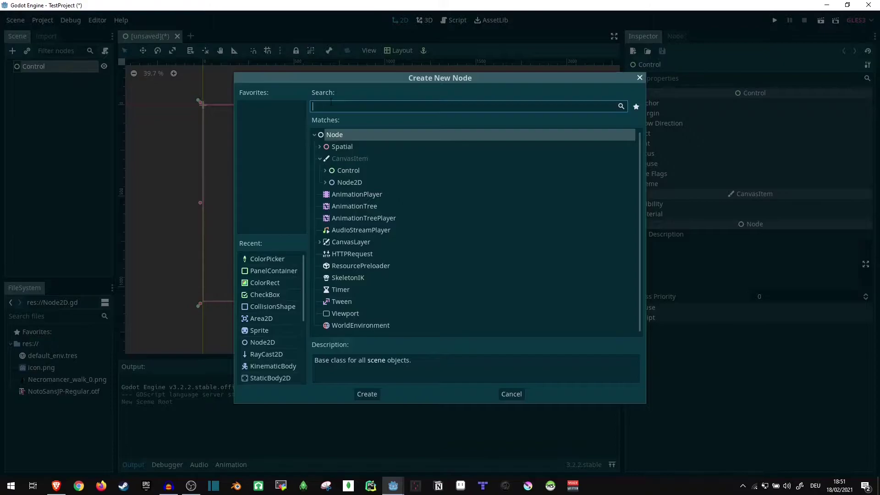
type("canv")
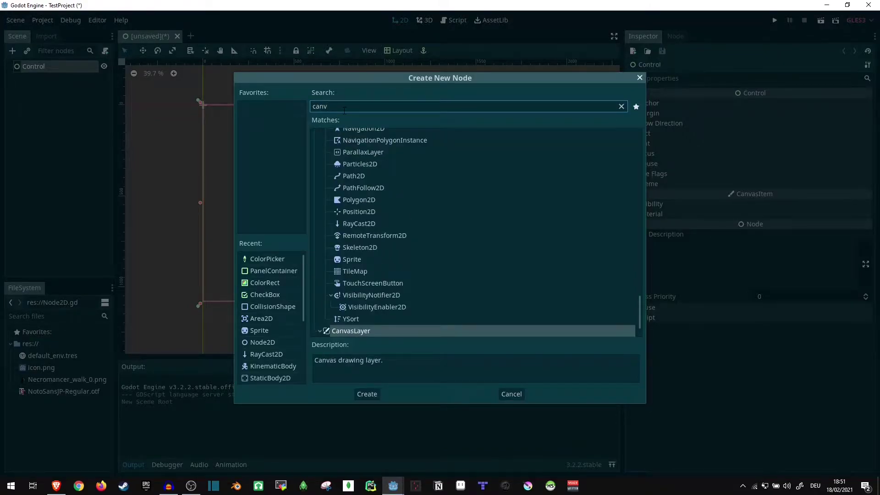
key("Return")
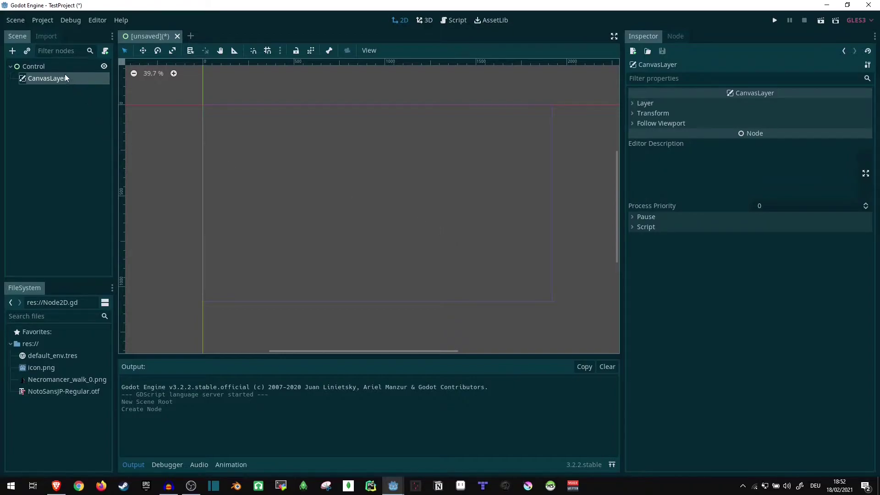
Step: Delete the CanvasLayer node from the scene tree
left_click(76, 82)
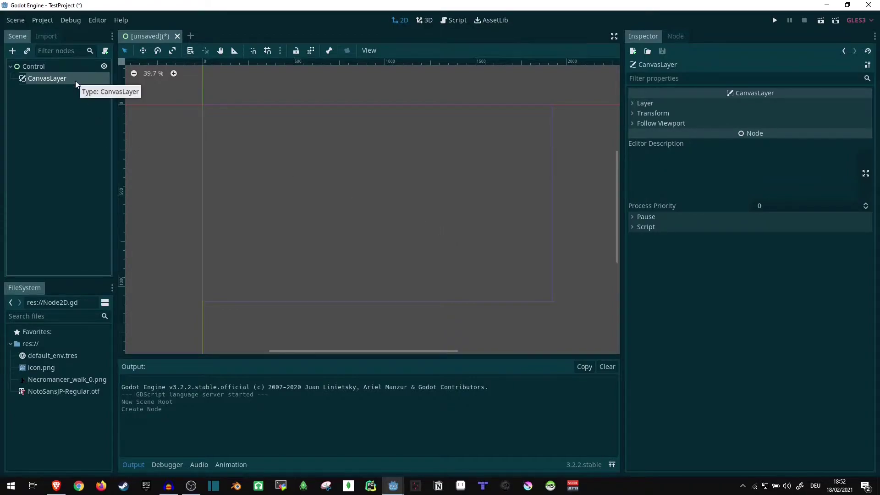
key("Delete")
key("Return")
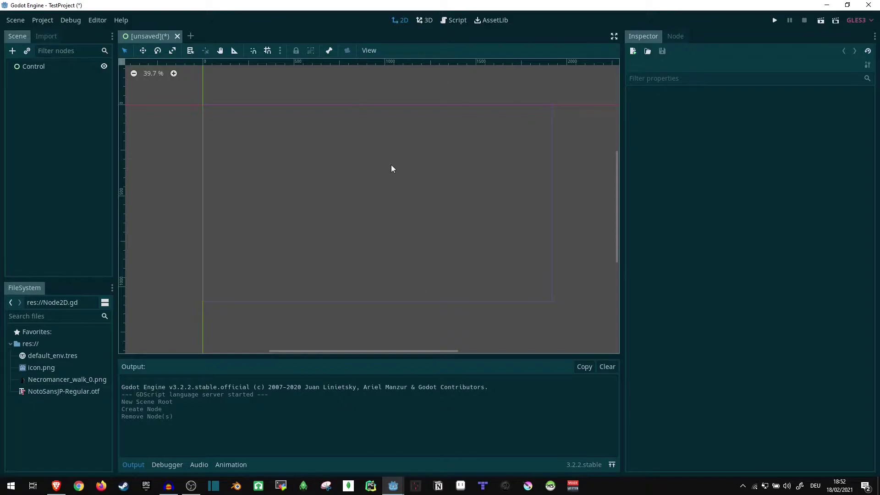
Step: Apply the Full Rect layout to the Control root node
left_click(78, 67)
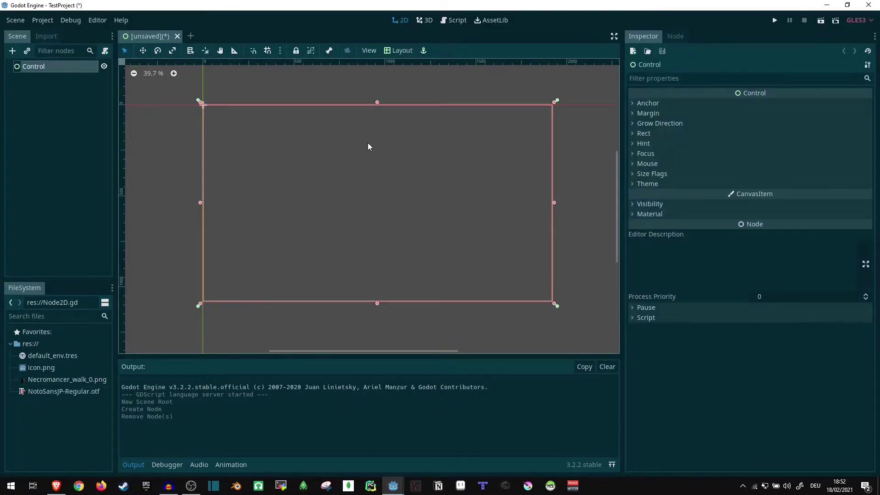
left_click(399, 51)
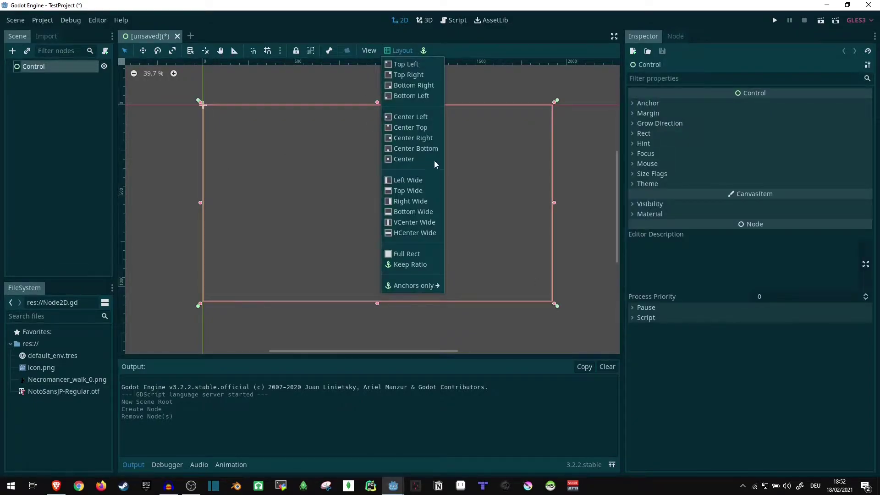
left_click(406, 254)
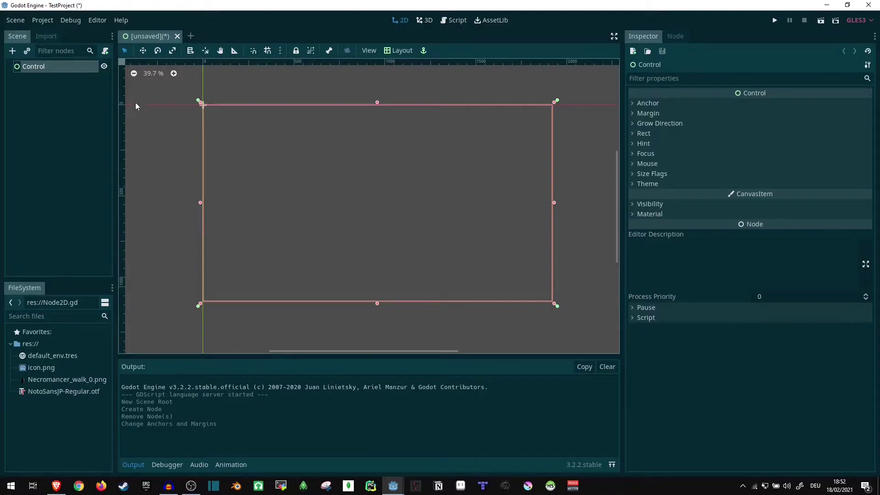
Step: Add a Button node as a child of the Control root
right_click(78, 66)
left_click(95, 78)
type("canv")
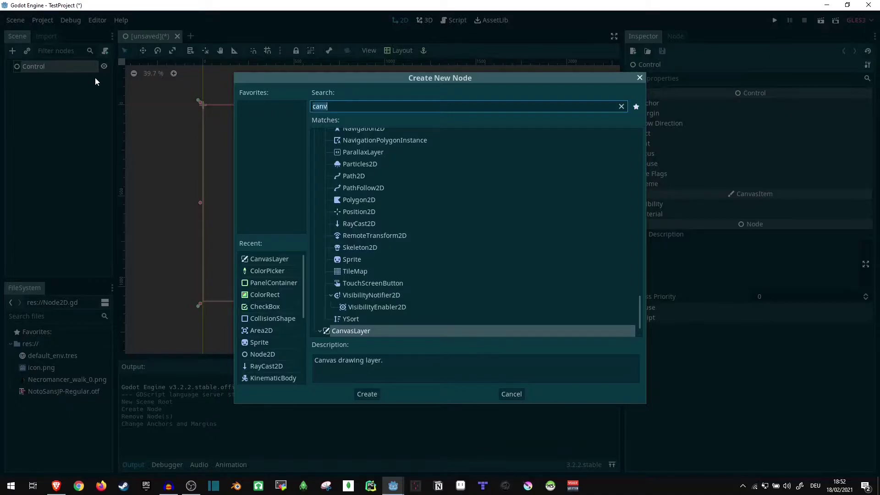
key("BackSpace")
key("BackSpace")
key("BackSpace")
key("BackSpace")
type("button")
key("Return")
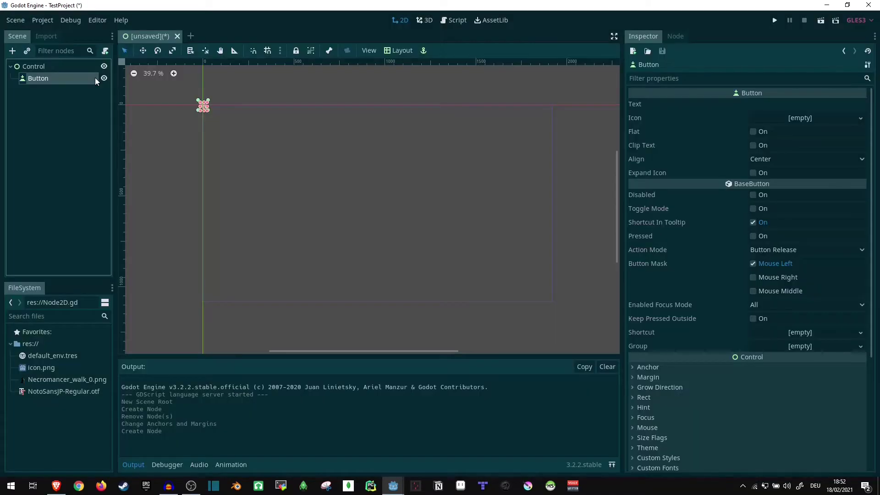
Step: Apply the Full Rect layout to the Button so that it fills its parent
scroll(249, 120, "up", 10)
middle_click_drag(153, 74, 205, 91)
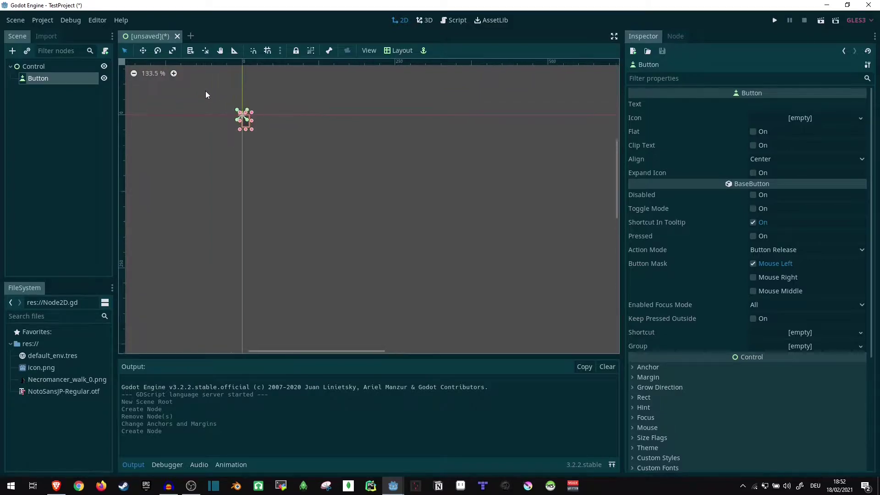
scroll(243, 124, "up", 8)
scroll(251, 98, "down", 12)
scroll(225, 89, "down", 4)
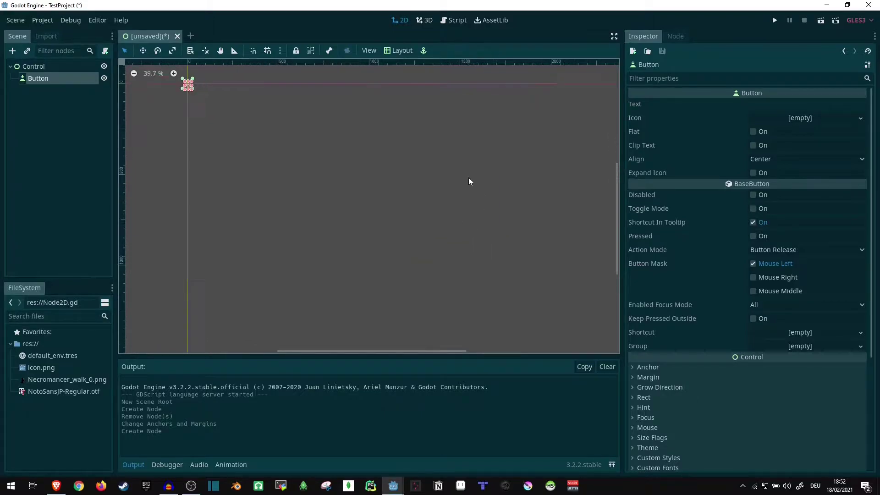
left_click(398, 52)
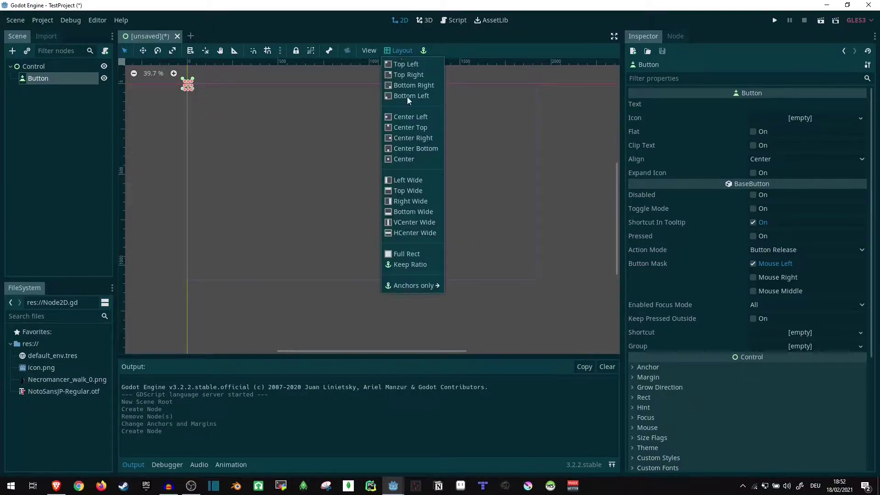
left_click(410, 253)
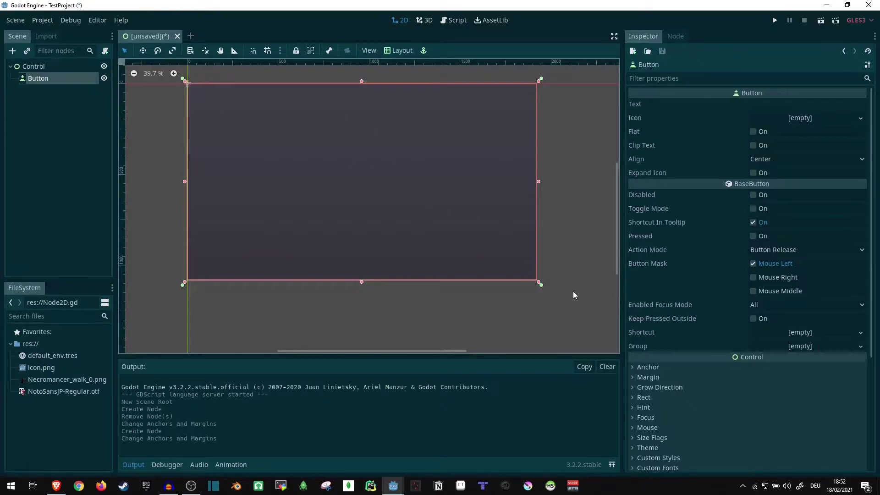
Step: Set the Button's text to "Text" and check the label in the viewport
left_click(761, 105)
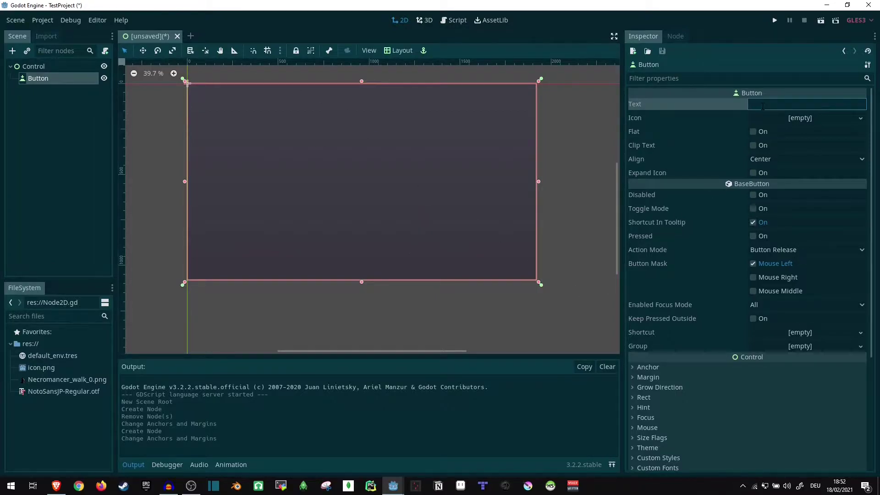
type("Text")
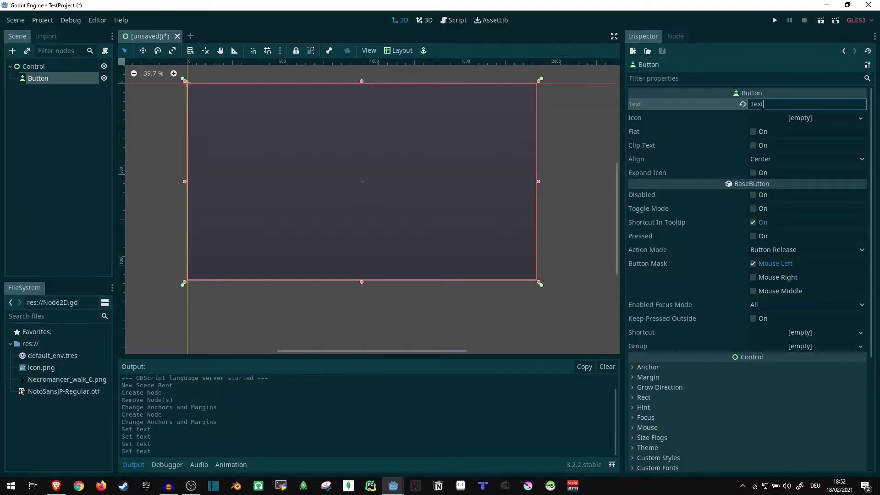
scroll(359, 199, "up", 8)
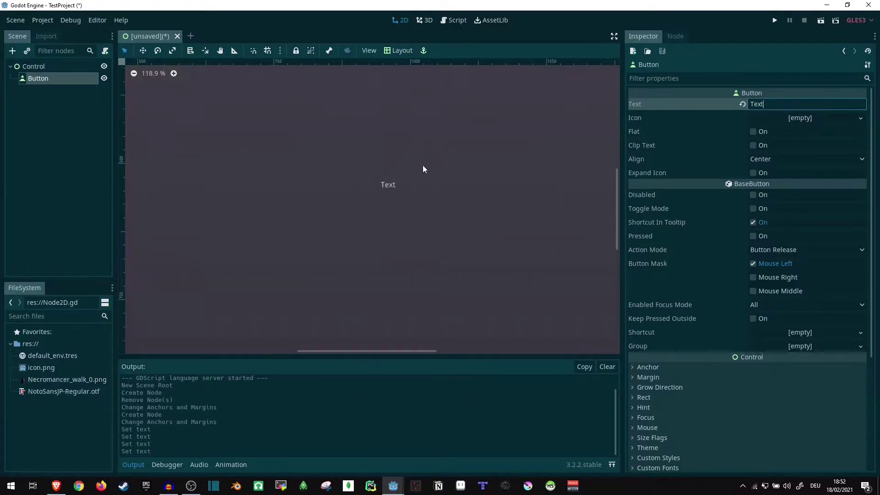
scroll(383, 191, "up", 4)
scroll(383, 191, "down", 7)
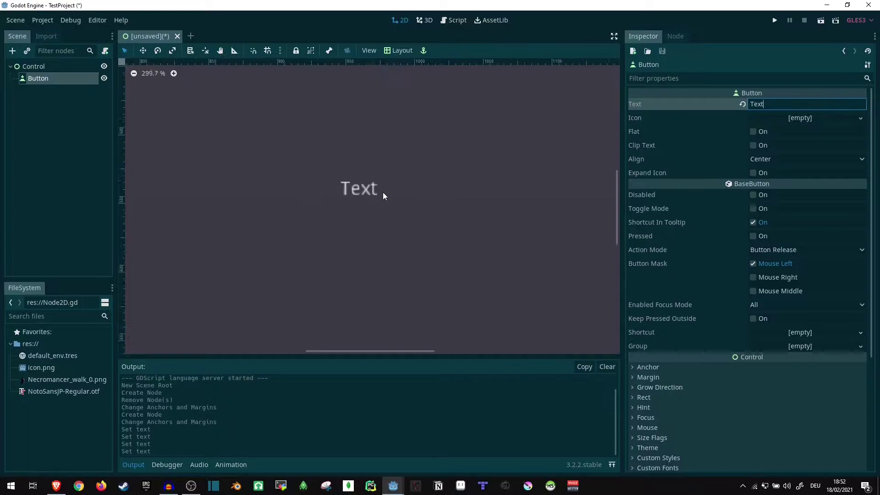
scroll(390, 203, "down", 6)
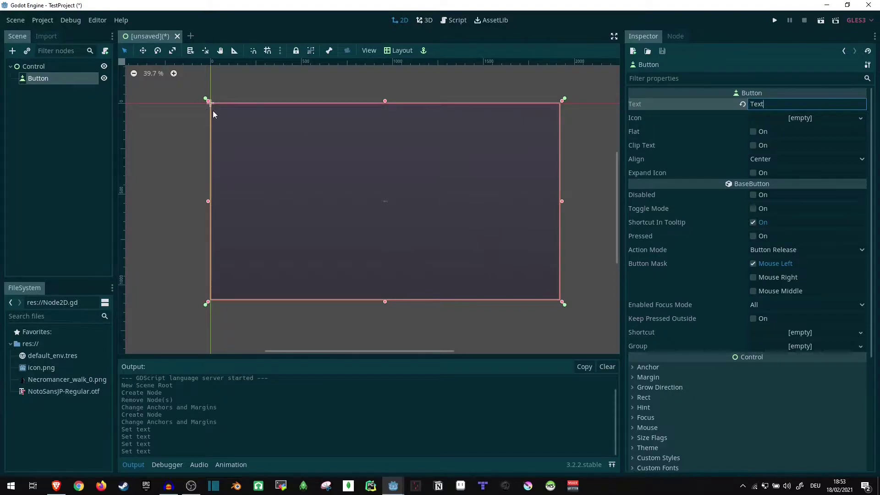
left_click(36, 69)
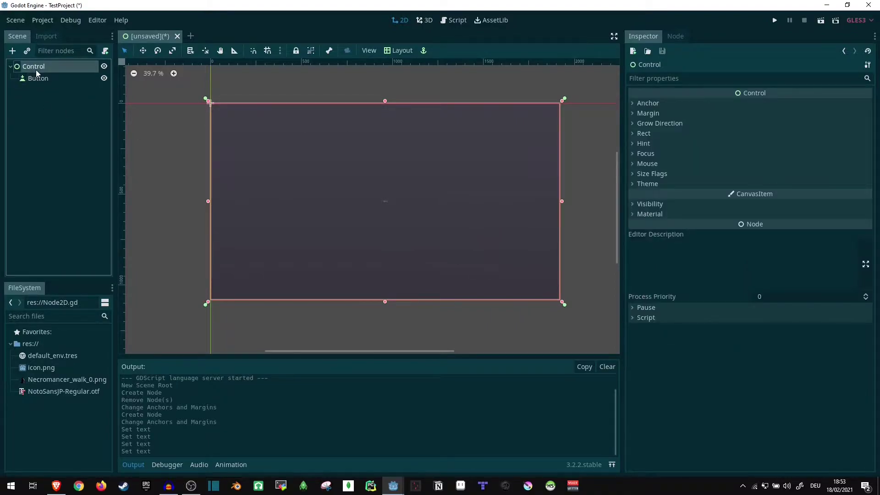
left_click(397, 50)
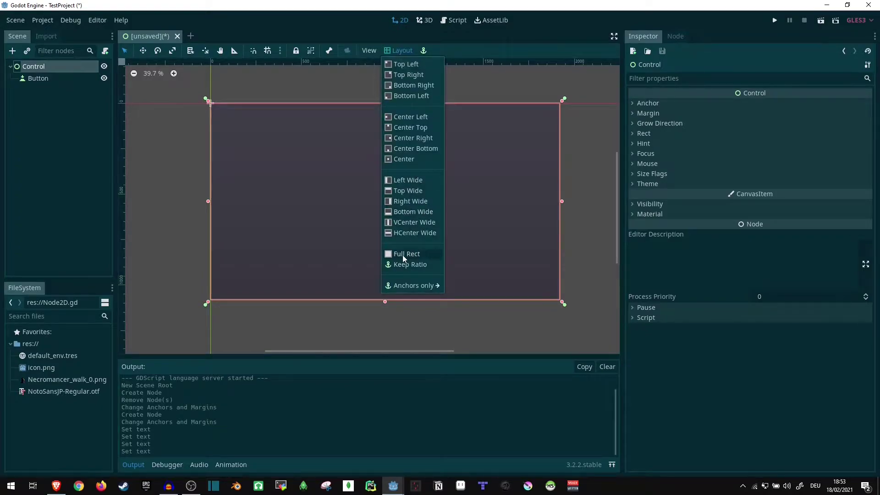
left_click(280, 51)
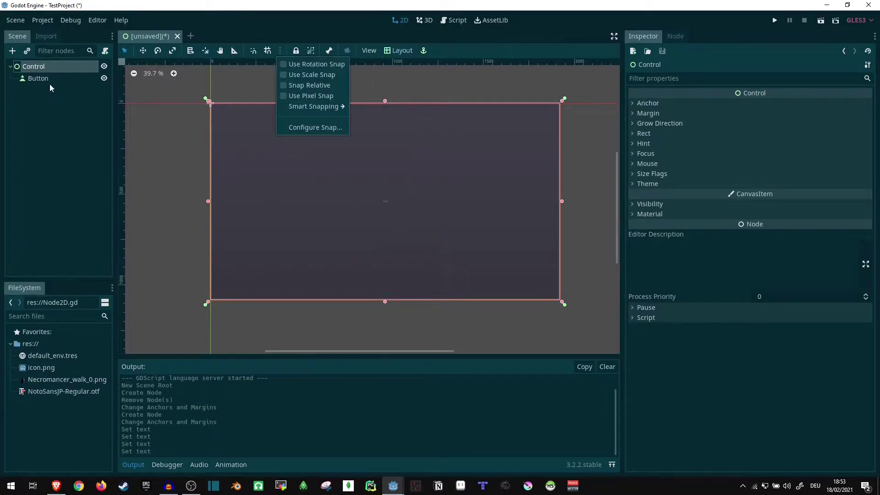
left_click(55, 68)
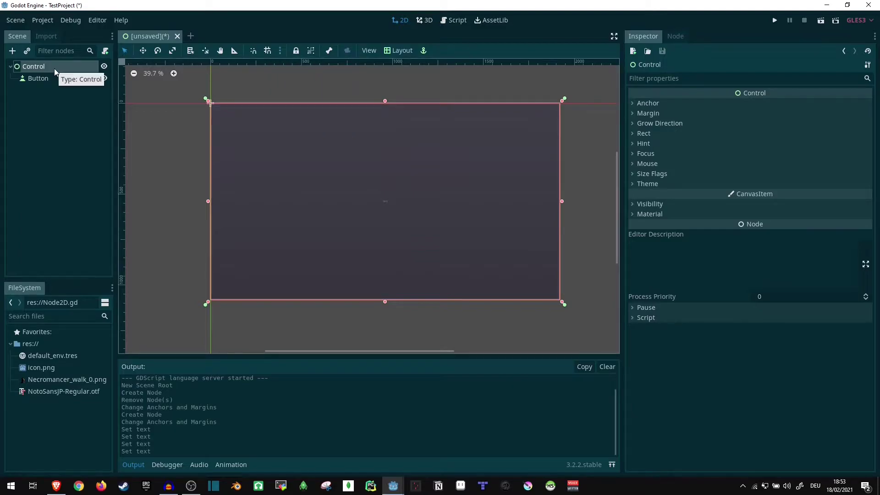
Step: Add a VBoxContainer node as a child of the Control root
right_click(50, 70)
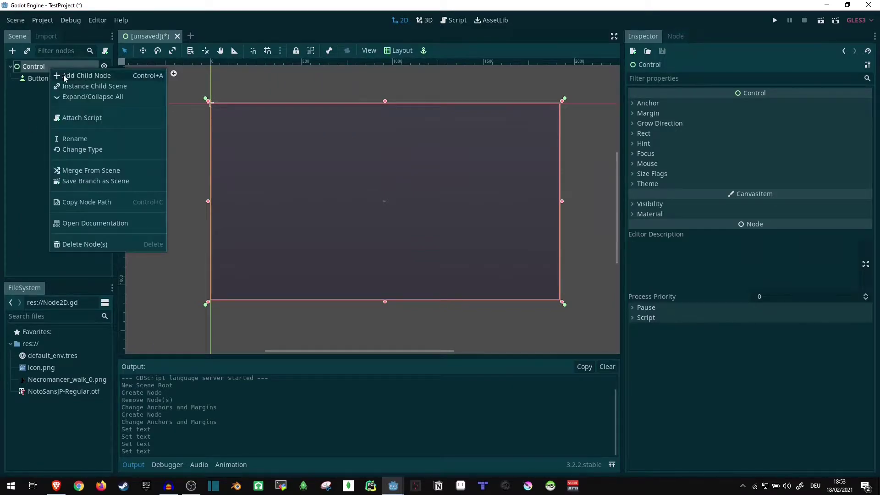
left_click(67, 78)
type("But")
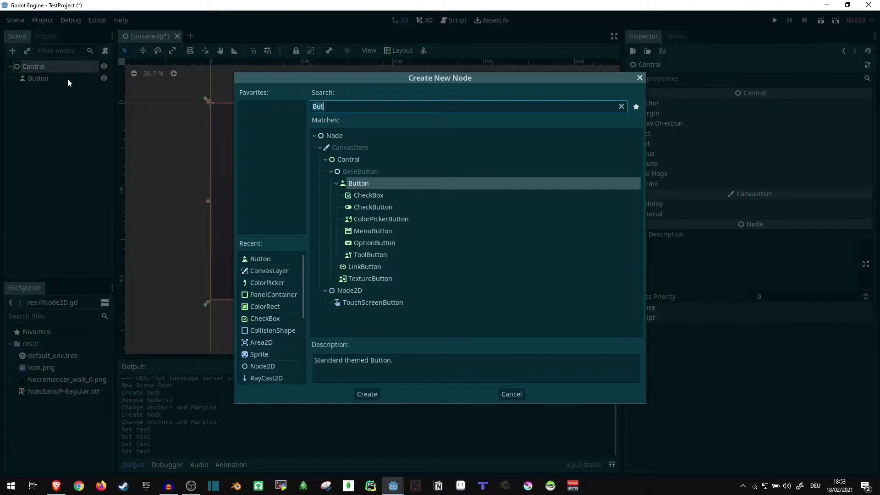
type("VBox")
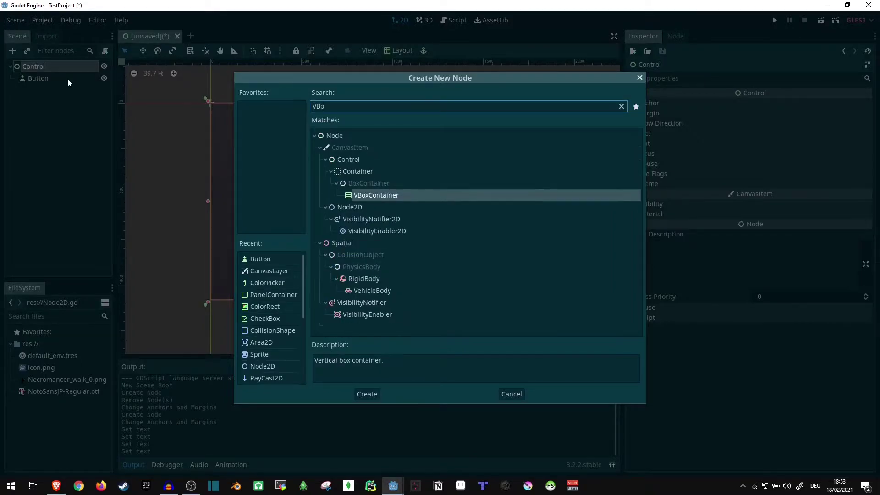
key("Return")
Step: Apply the Full Rect layout to the VBoxContainer
scroll(245, 132, "up", 1)
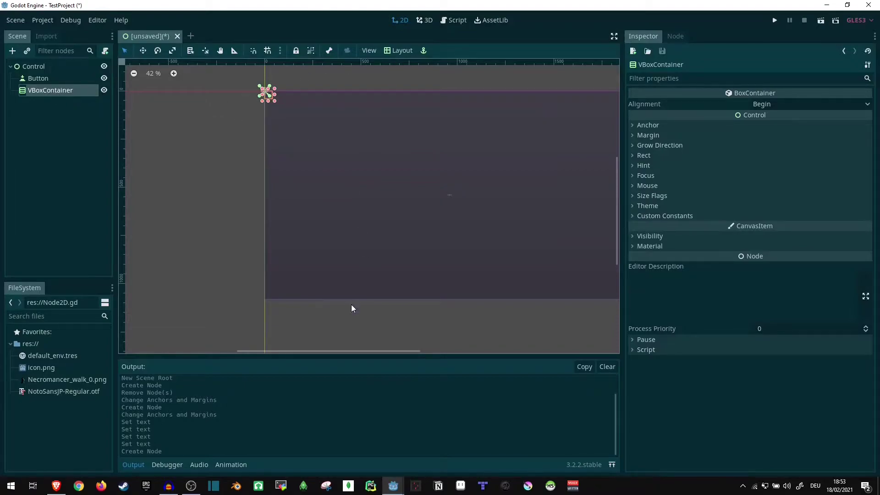
left_click(401, 51)
left_click(405, 250)
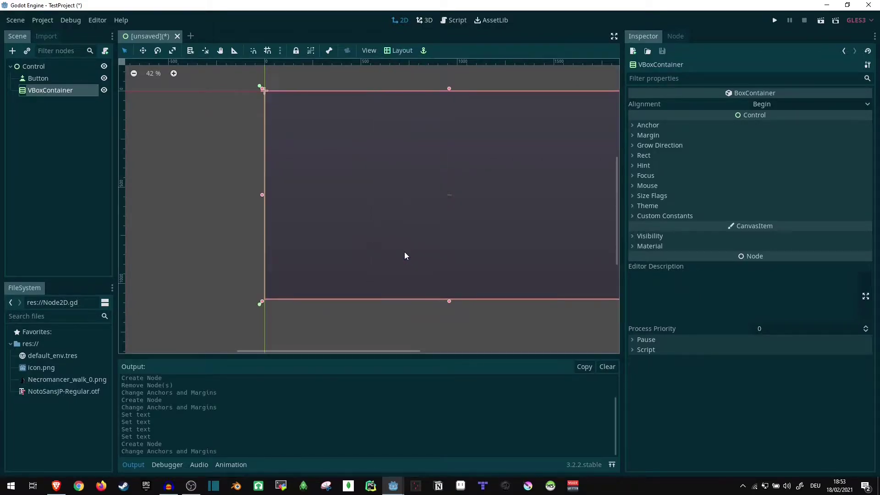
Step: Reparent the Button under the VBoxContainer, and select the container to inspect how it arranges the button
left_click_drag(39, 76, 43, 93)
scroll(370, 176, "down", 2)
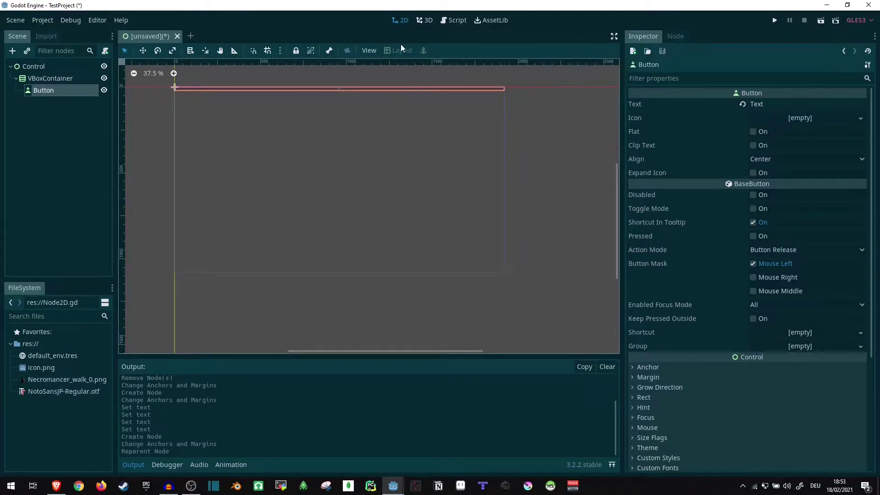
left_click(53, 80)
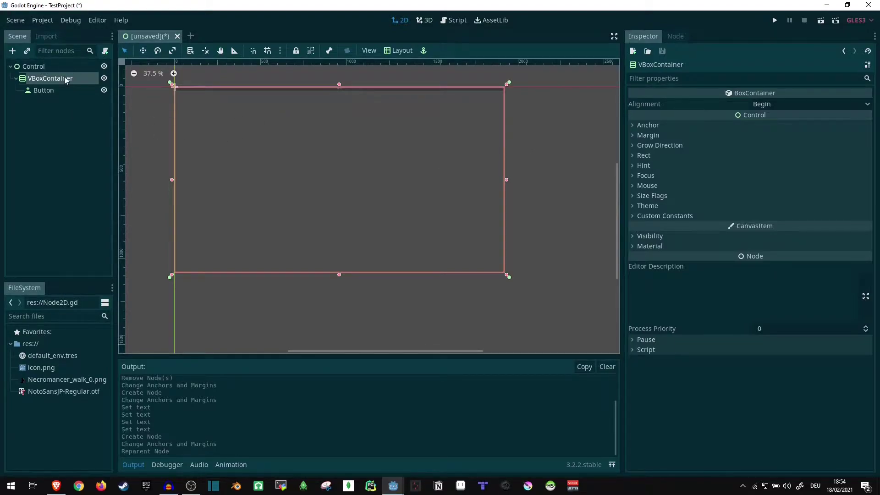
scroll(384, 153, "up", 5)
scroll(414, 128, "up", 8)
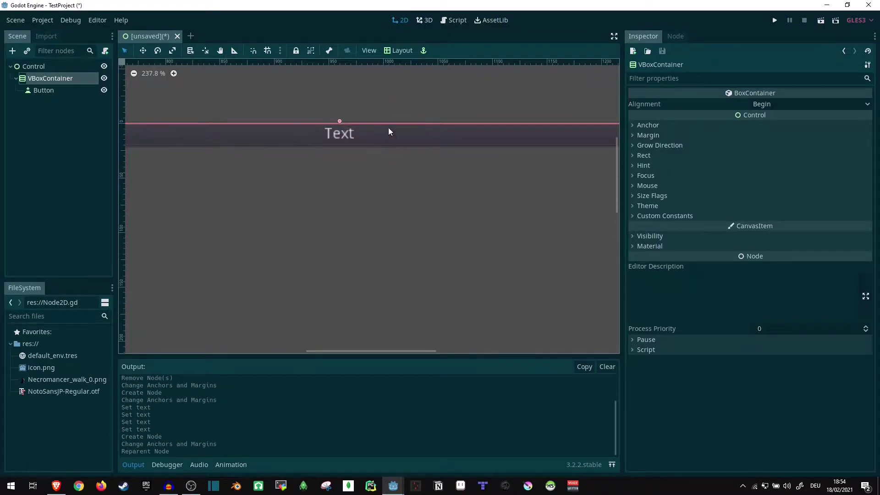
Step: Enable the Expand size flag on the Button for both horizontal and vertical, and check how it fills the container
scroll(334, 136, "down", 1)
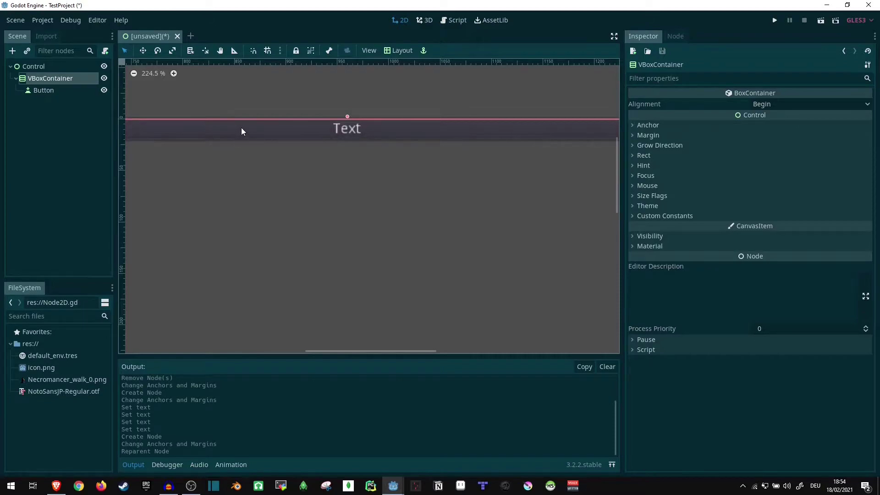
scroll(380, 89, "down", 8)
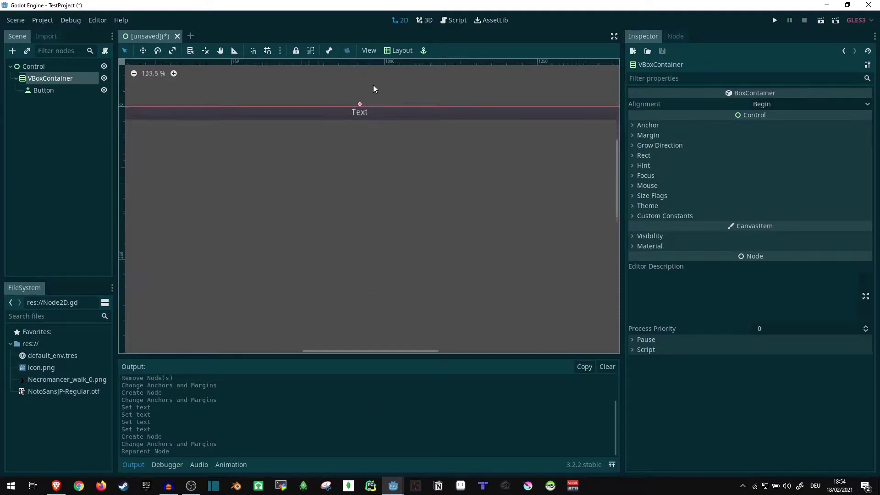
left_click(75, 91)
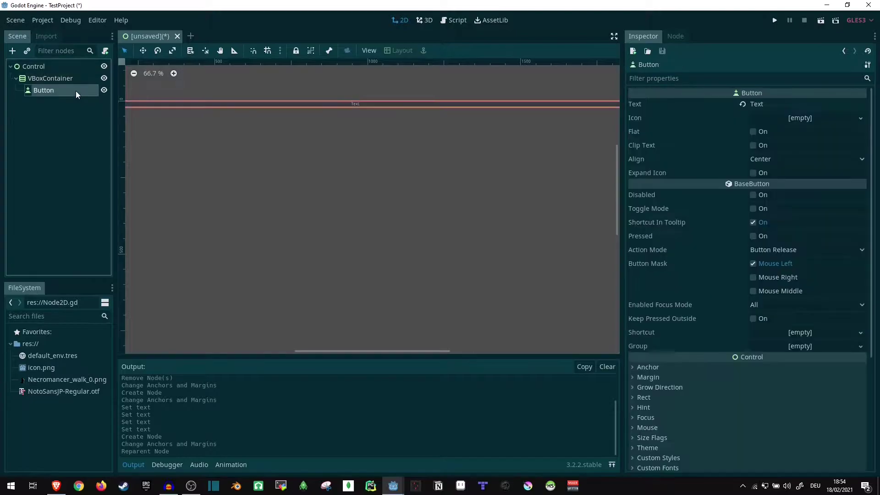
scroll(692, 312, "down", 4)
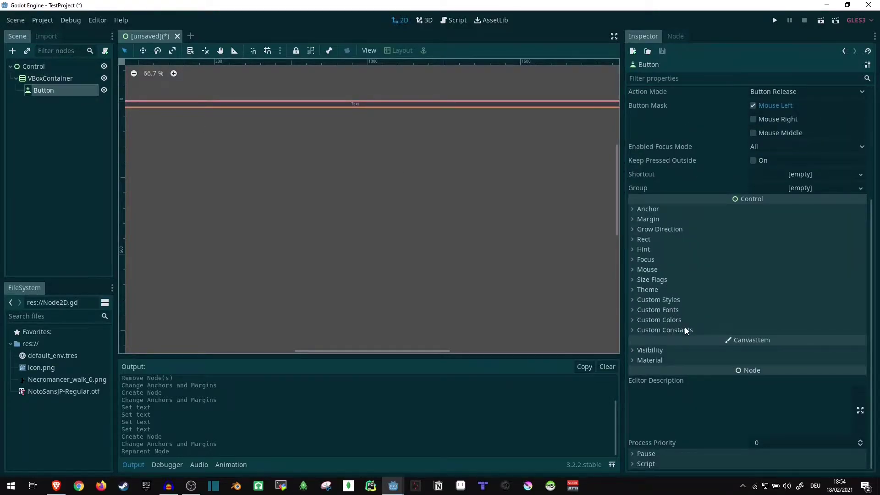
left_click(652, 279)
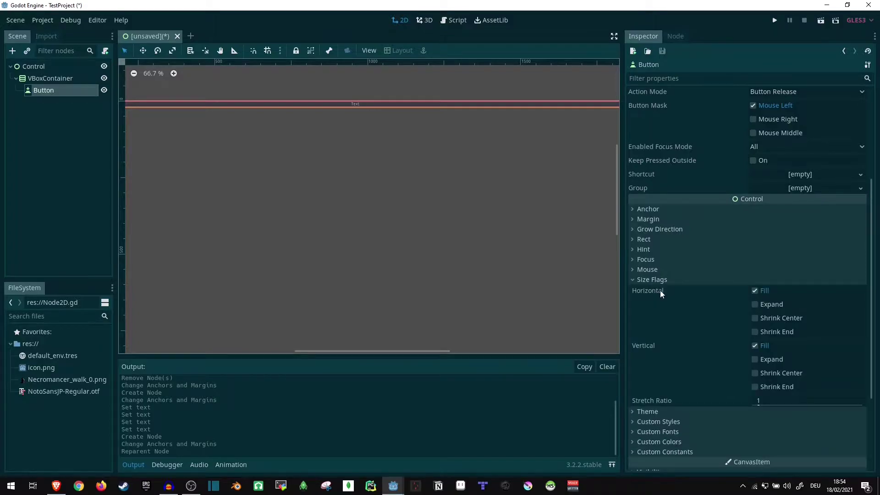
left_click(755, 305)
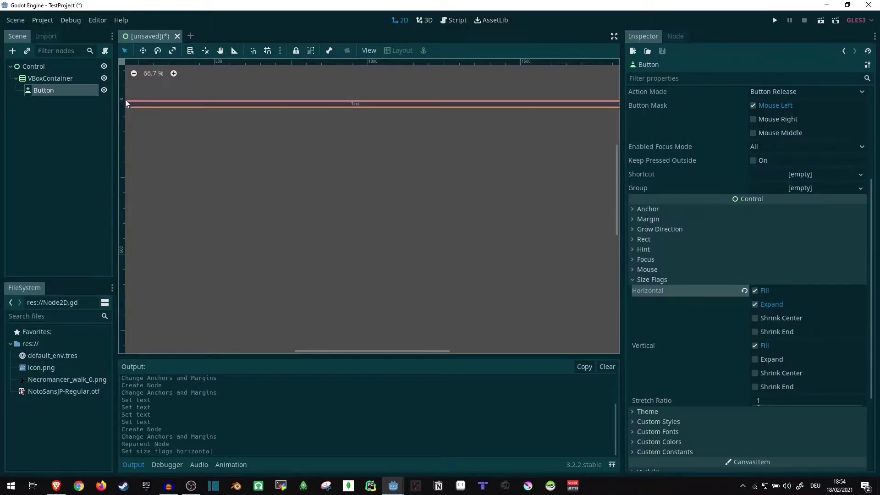
left_click(754, 360)
scroll(321, 175, "down", 4)
scroll(327, 239, "up", 5)
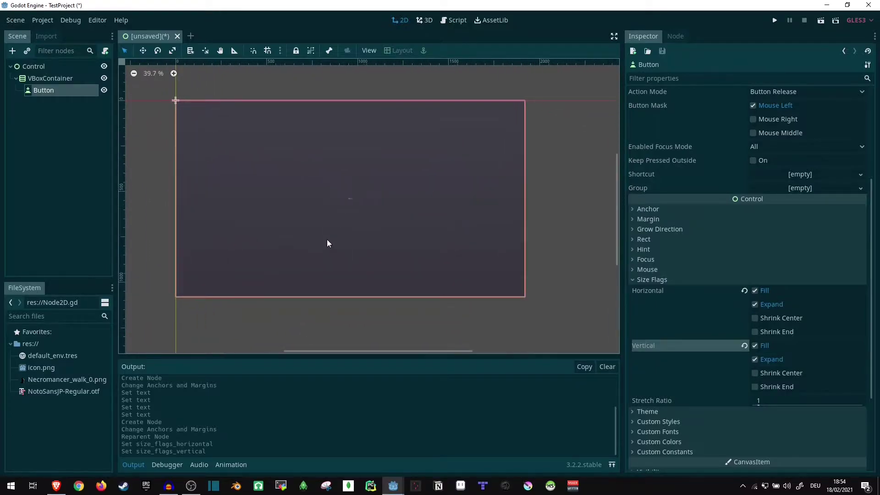
scroll(365, 213, "down", 2)
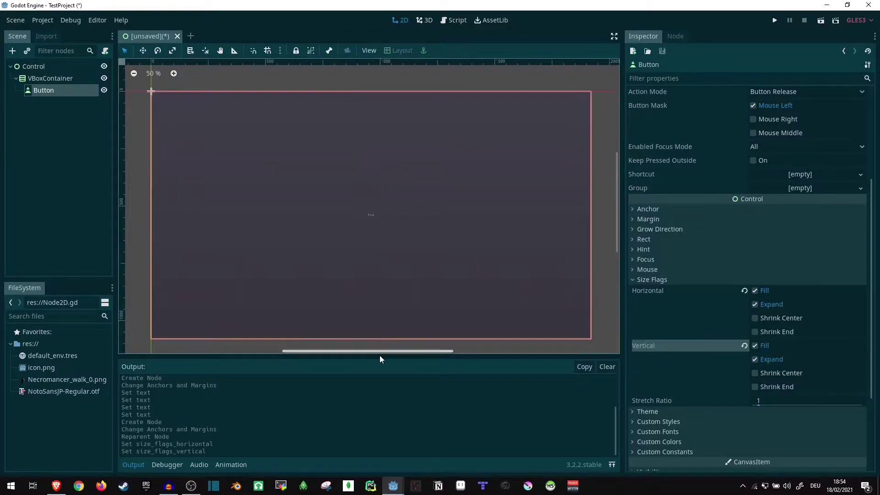
Step: Duplicate the Button twice inside the VBoxContainer to get three stacked buttons
left_click(56, 92)
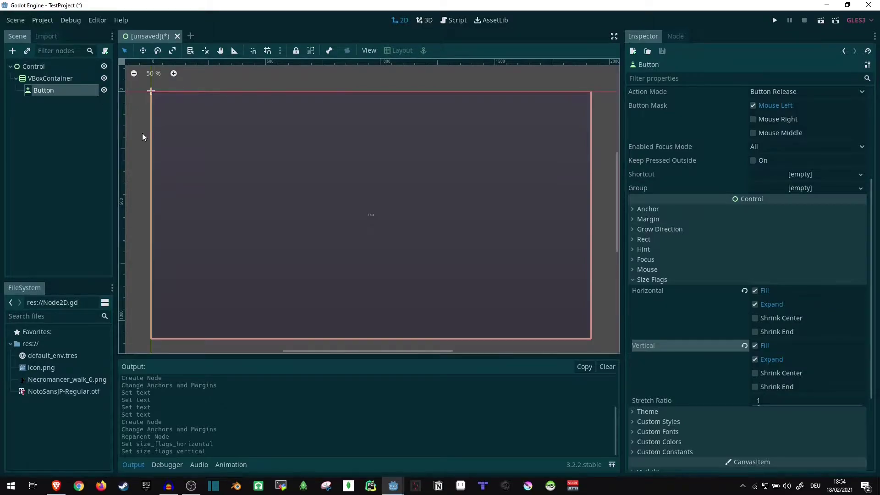
key("ctrl+d")
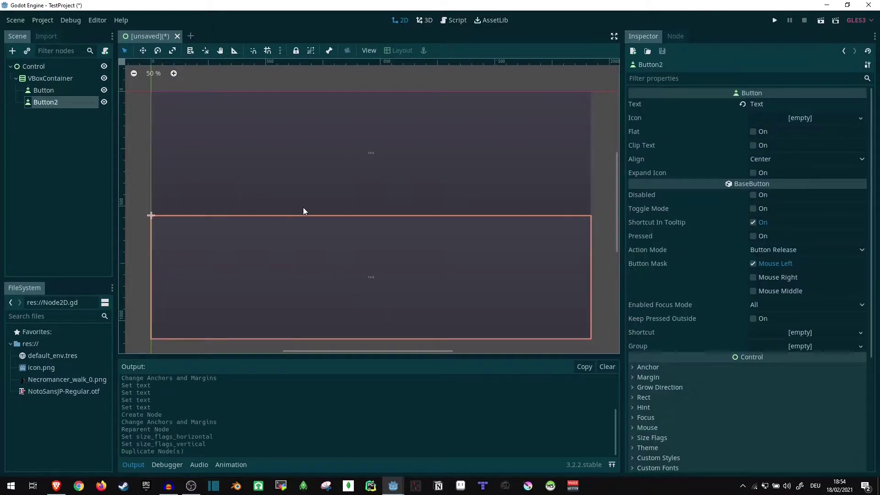
key("ctrl+d")
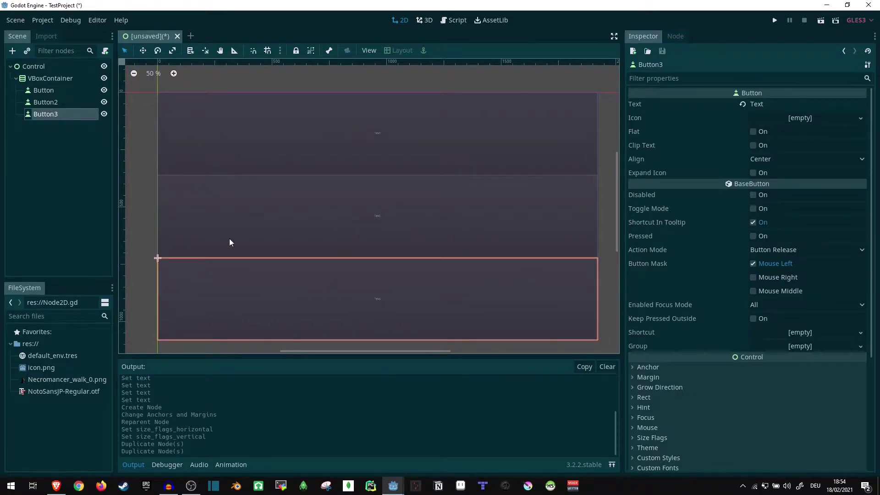
Step: Change the VBoxContainer's node type to HBoxContainer
right_click(46, 77)
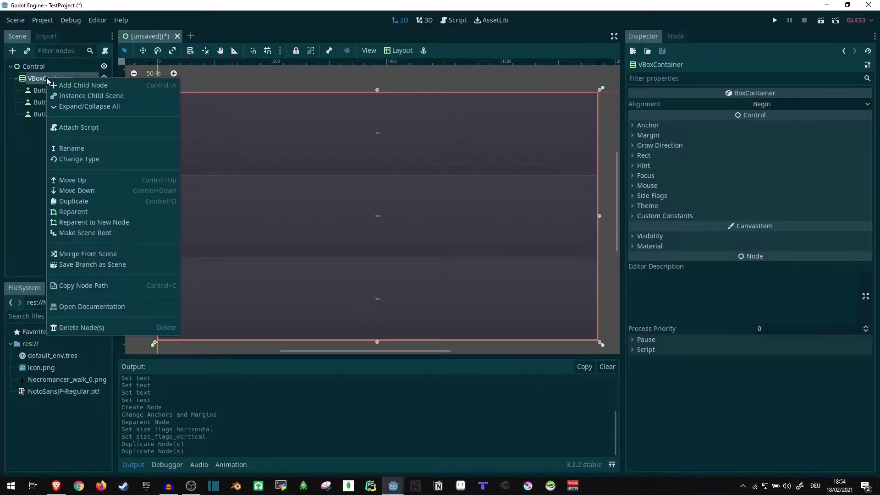
left_click(92, 159)
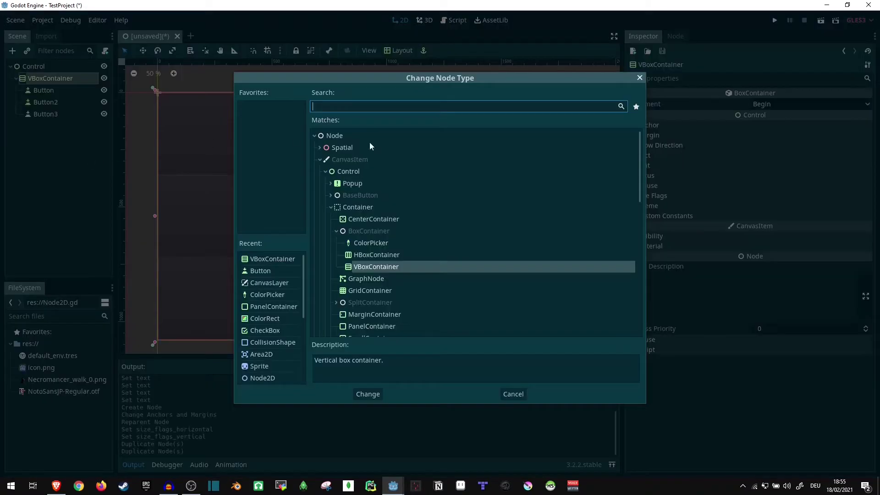
type("Hbox")
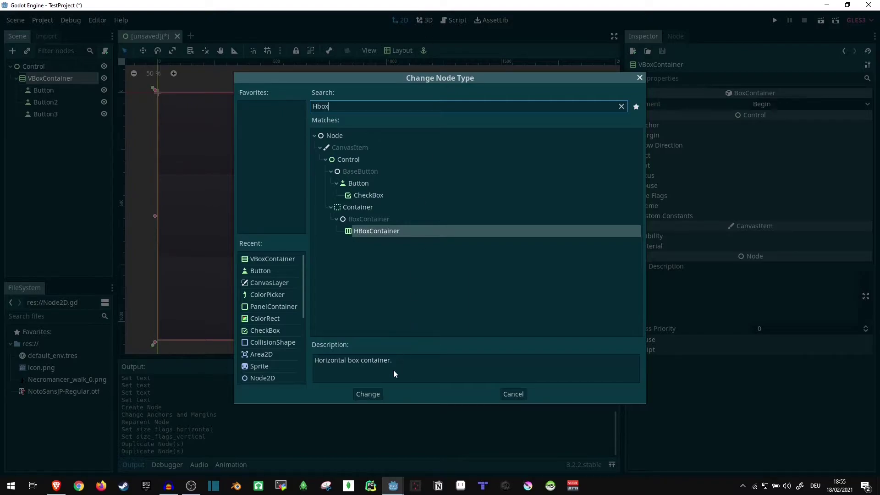
left_click(368, 394)
Step: Examine in the viewport how the horizontal box container arranges the three buttons
scroll(274, 205, "up", 1)
scroll(273, 189, "down", 2)
scroll(271, 187, "up", 2)
scroll(240, 235, "up", 4)
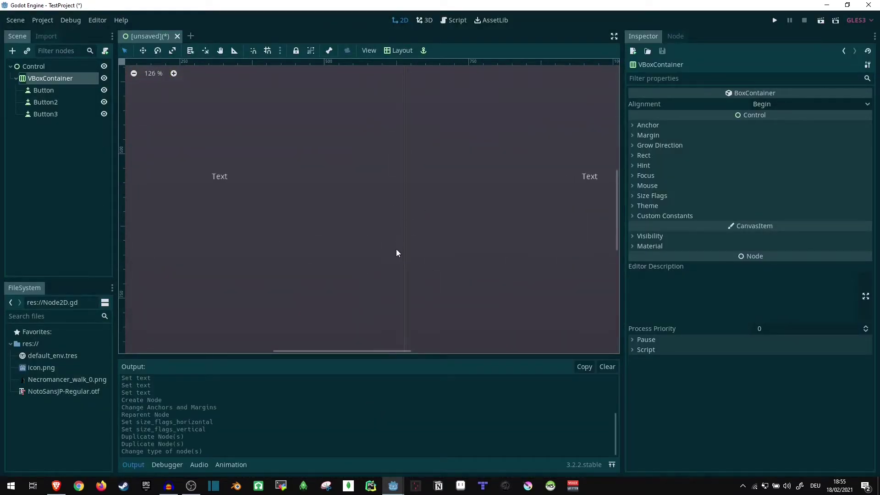
scroll(171, 159, "down", 5)
scroll(409, 219, "down", 1)
scroll(409, 219, "down", 1)
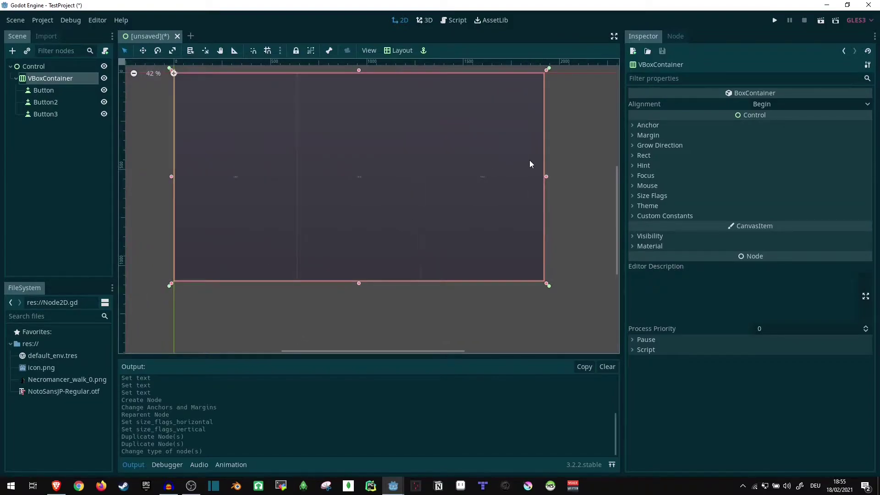
scroll(499, 177, "up", 1)
scroll(378, 165, "down", 1)
scroll(282, 201, "up", 1)
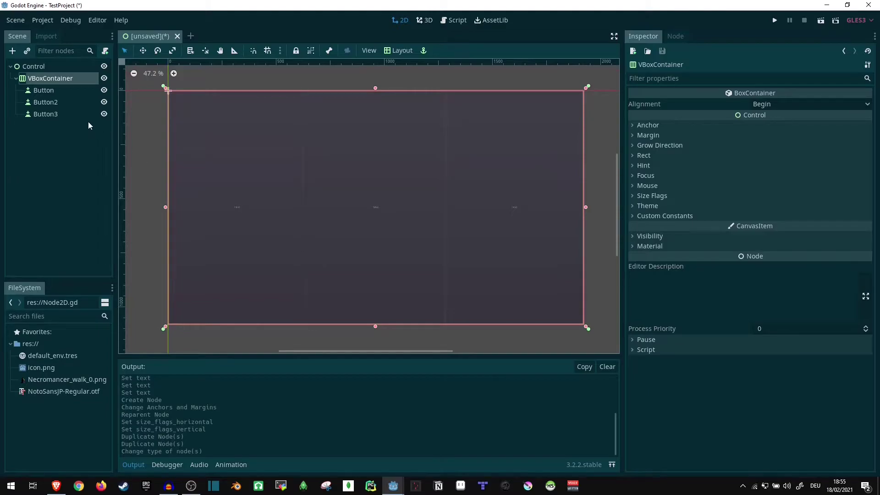
Step: Turn off the horizontal Expand size flag on the first button and inspect its width up close
left_click(52, 92)
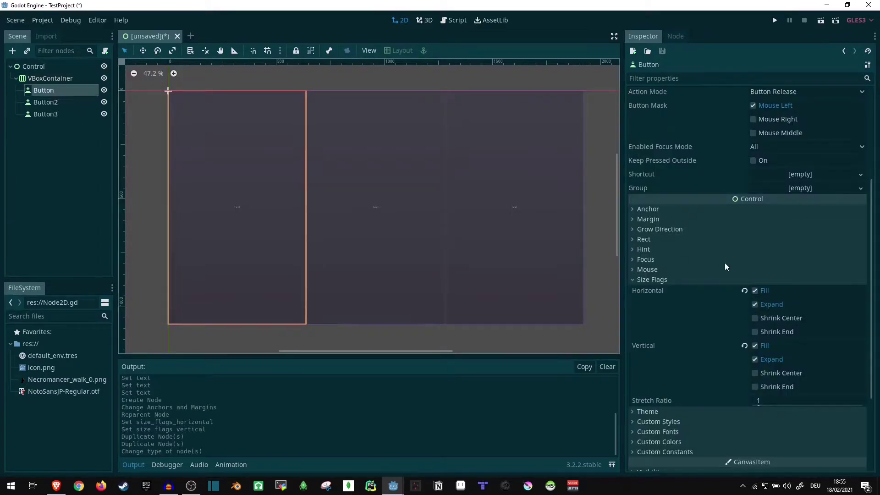
left_click(754, 305)
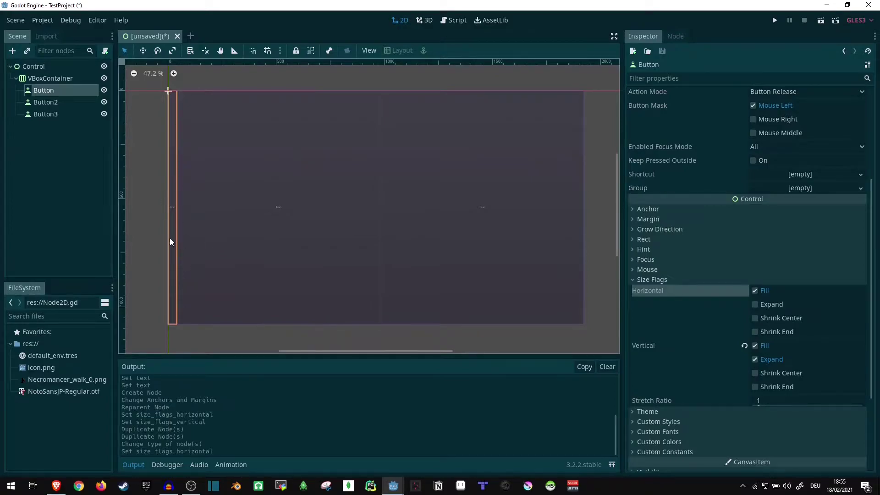
scroll(164, 183, "up", 20)
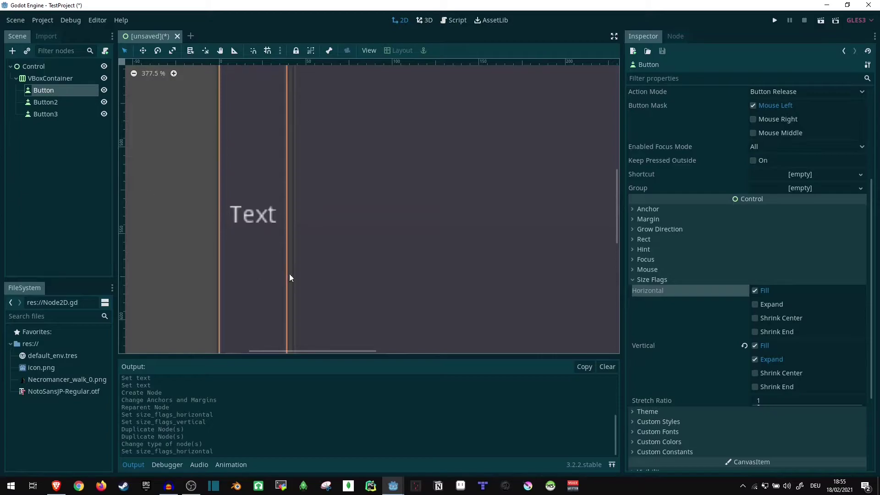
Step: Try appending "aöldfkjaökfjsöakjfösakjföskdjföak" to the first button's text to see how its width reacts, and undo the text change
scroll(764, 161, "up", 5)
left_click(792, 107)
type("aöldfkjaökfjsöakjfösakjföskdjföak")
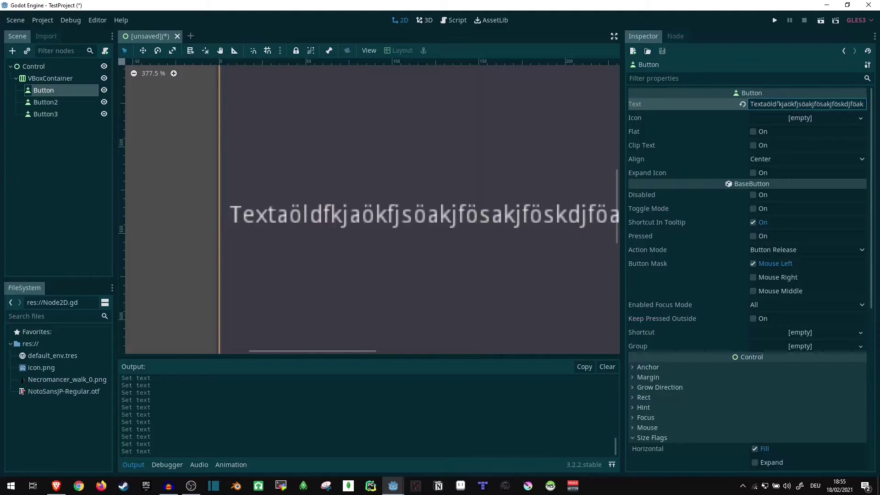
scroll(350, 216, "down", 10)
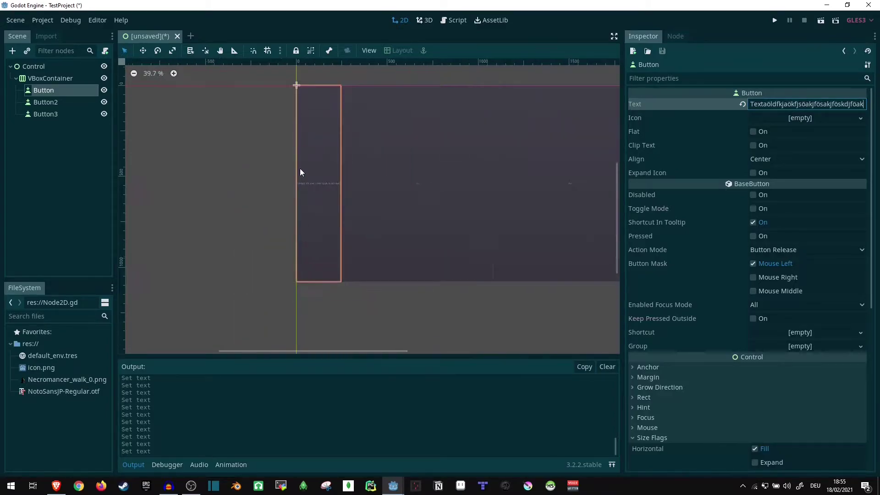
key("ctrl+z")
Step: Enable the horizontal Expand size flag on the first button again and check the three-button layout
scroll(664, 389, "down", 5)
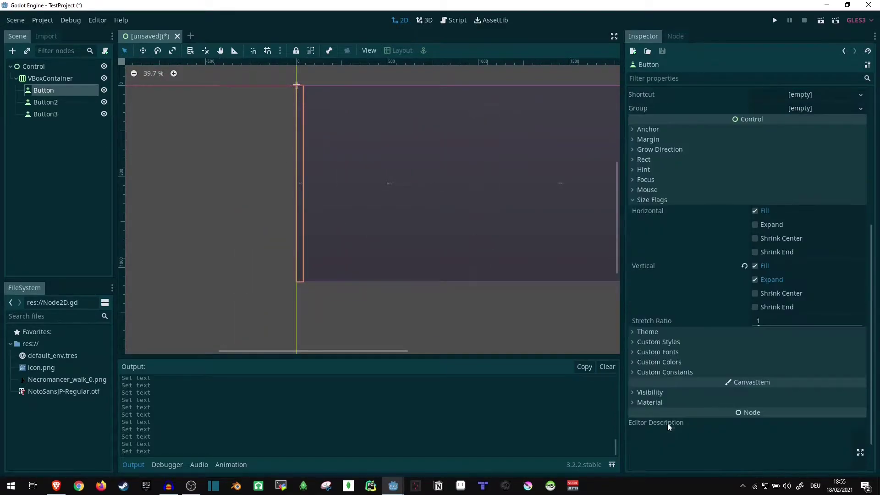
left_click(755, 224)
scroll(352, 239, "down", 1)
scroll(528, 240, "up", 3)
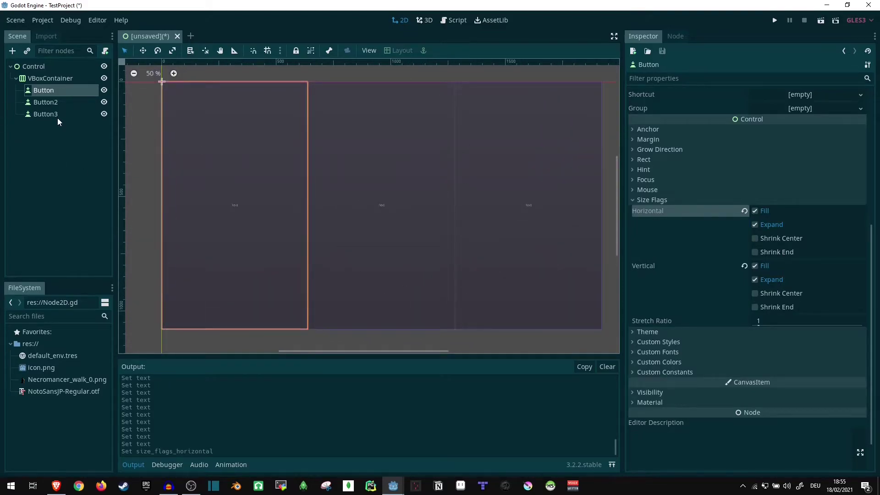
Step: Delete the box container together with its three buttons, leaving only the Control root
left_click(53, 80)
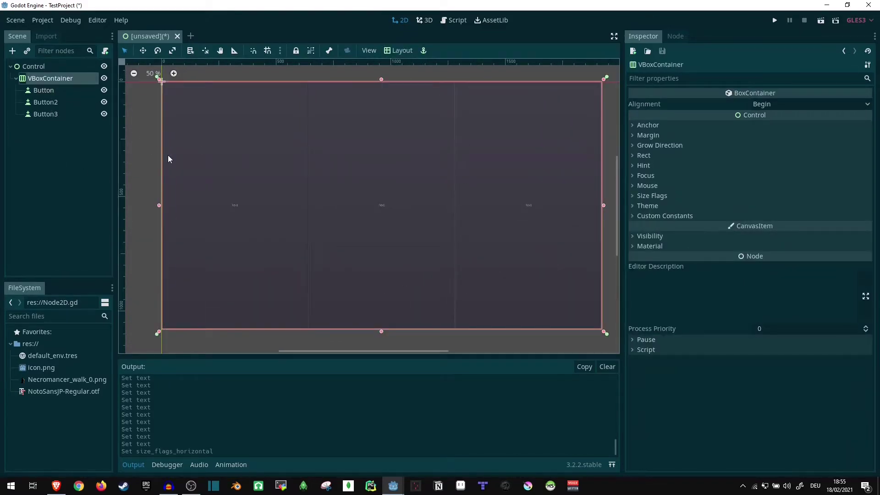
key("Delete")
key("Return")
Step: Add a GridContainer as a child of the Control root and apply the Full Rect layout to it
right_click(45, 66)
left_click(61, 70)
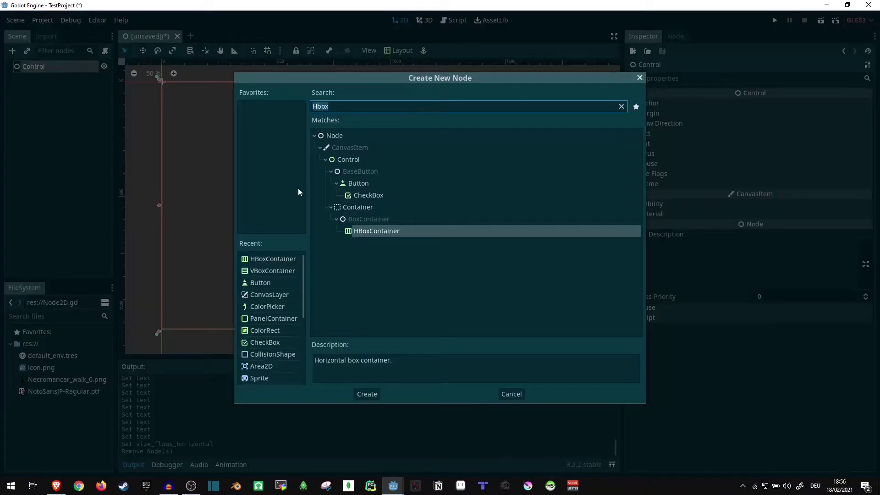
type("Grid")
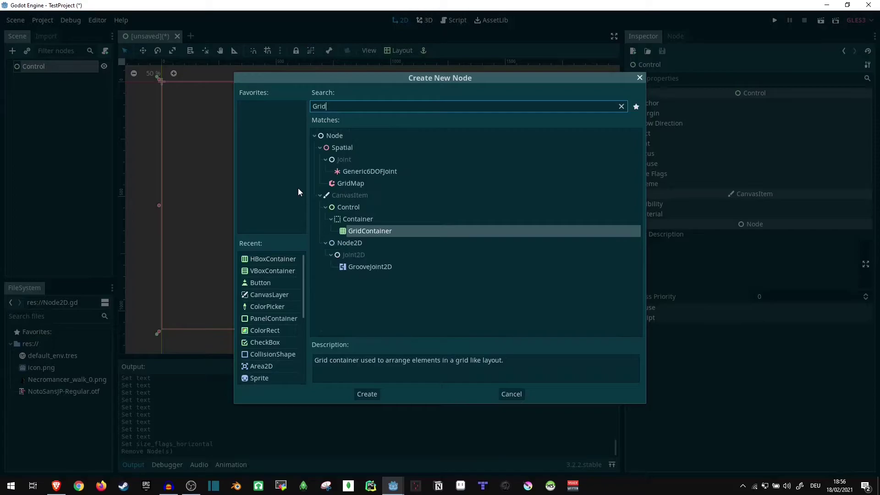
key("Return")
left_click(399, 50)
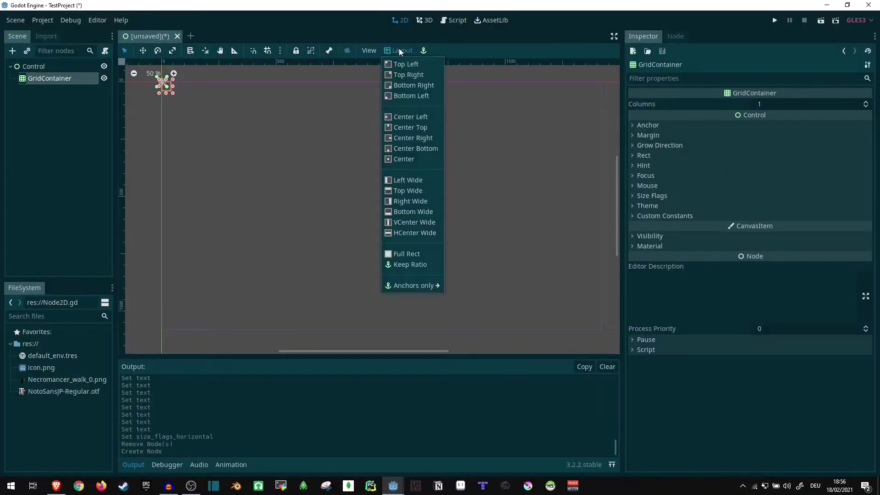
left_click(408, 255)
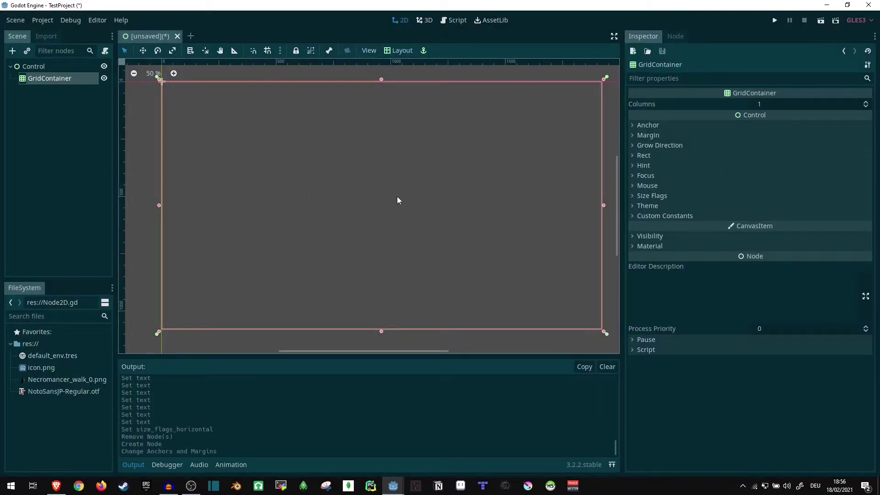
scroll(156, 165, "down", 1)
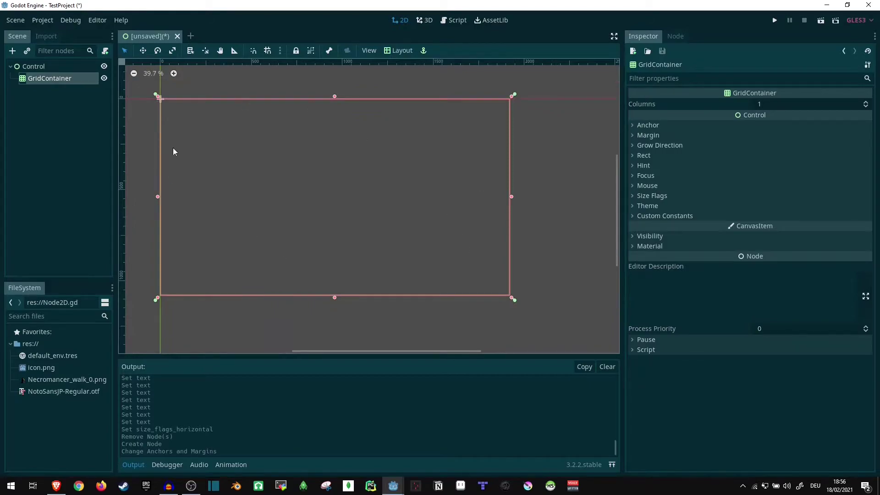
Step: Add a Button node as a child of the GridContainer and look through its Control properties
right_click(40, 79)
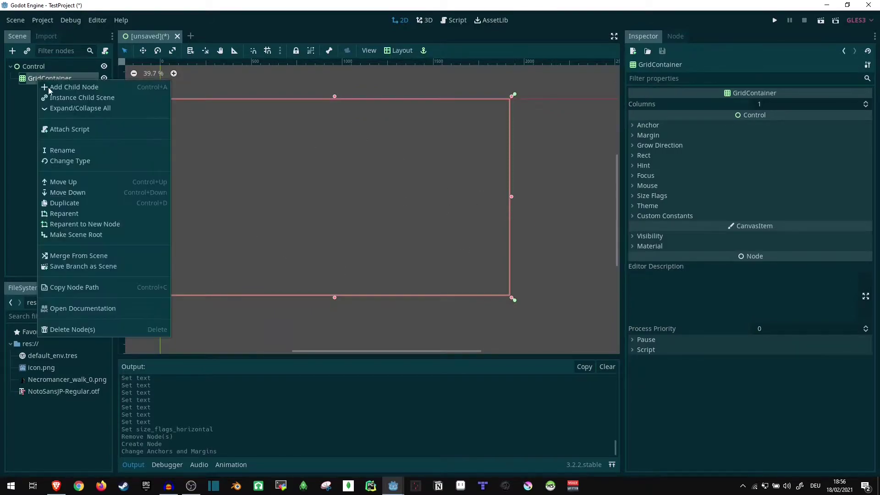
left_click(57, 88)
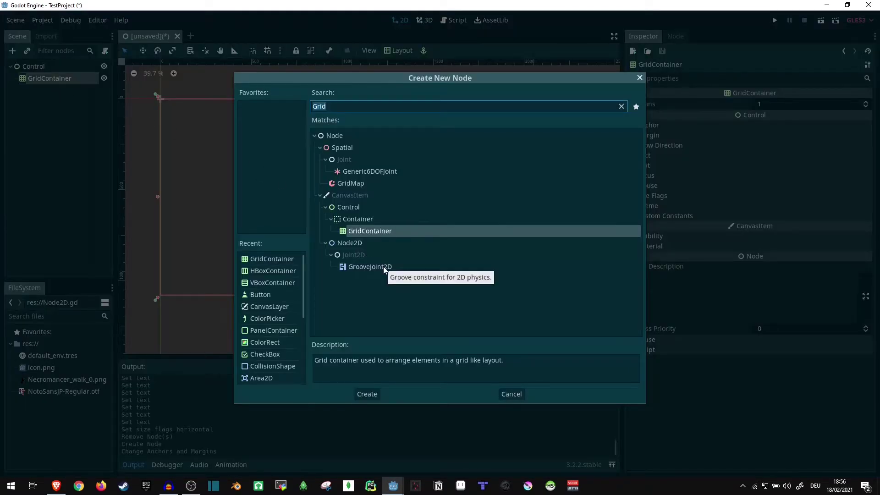
type("Button")
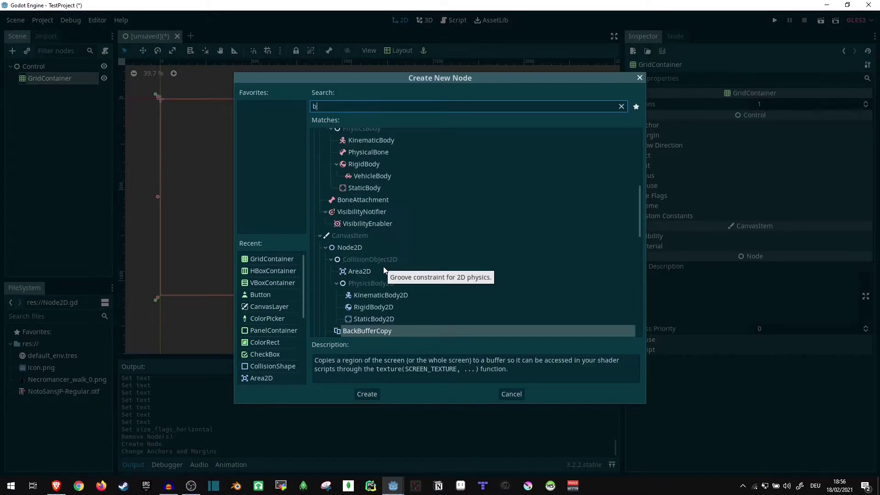
key("Return")
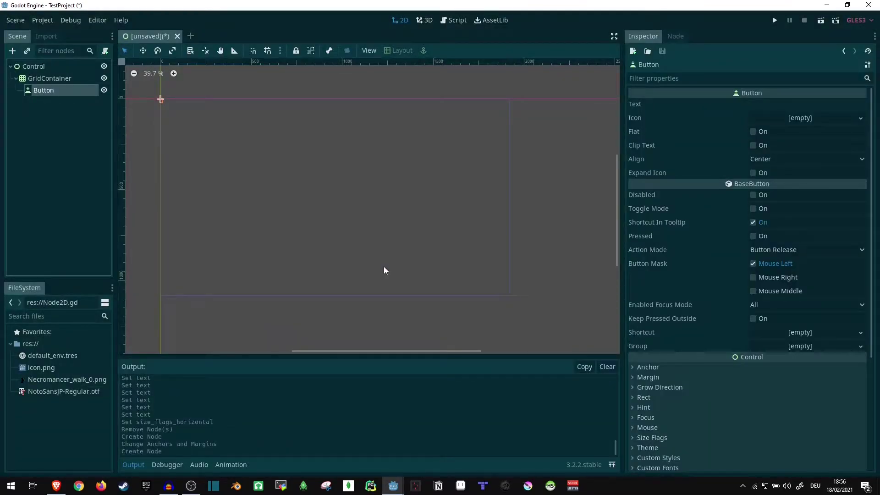
scroll(687, 361, "down", 3)
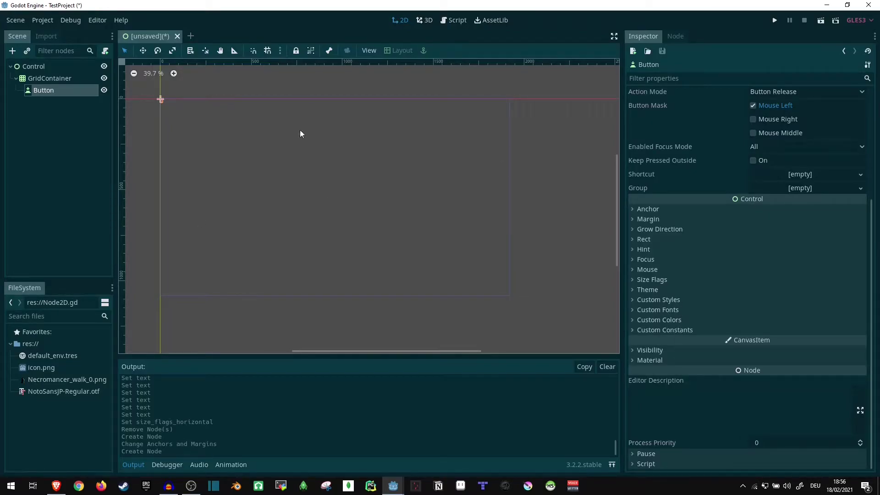
Step: Enable the horizontal and vertical Expand size flags on the button inside the GridContainer
left_click(678, 280)
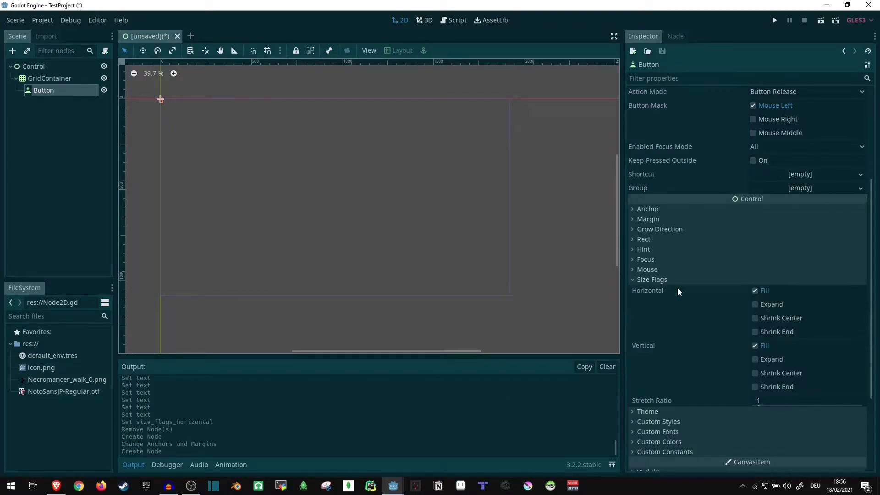
left_click(755, 304)
left_click(757, 358)
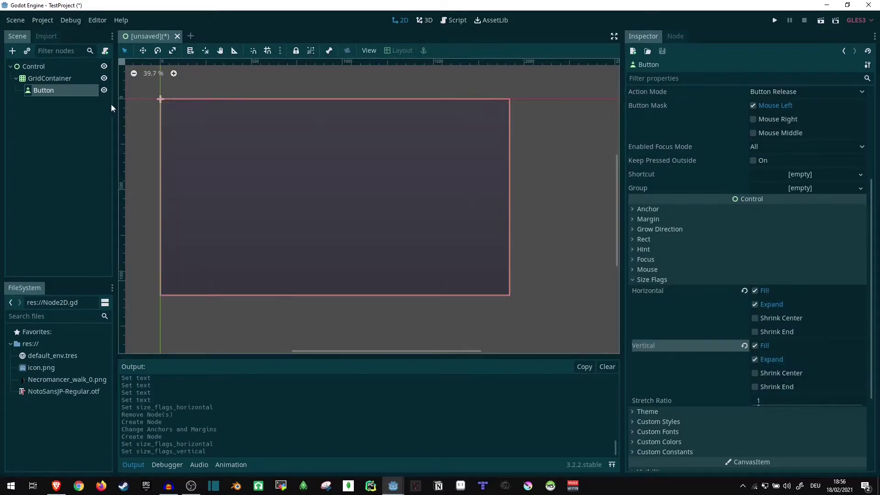
Step: Duplicate the button inside the GridContainer until it holds six buttons
left_click(83, 103)
left_click(67, 90)
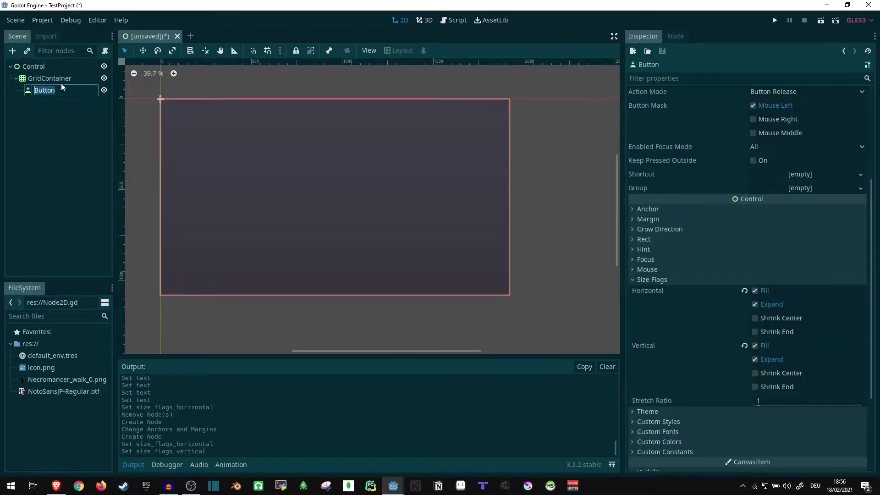
left_click(59, 80)
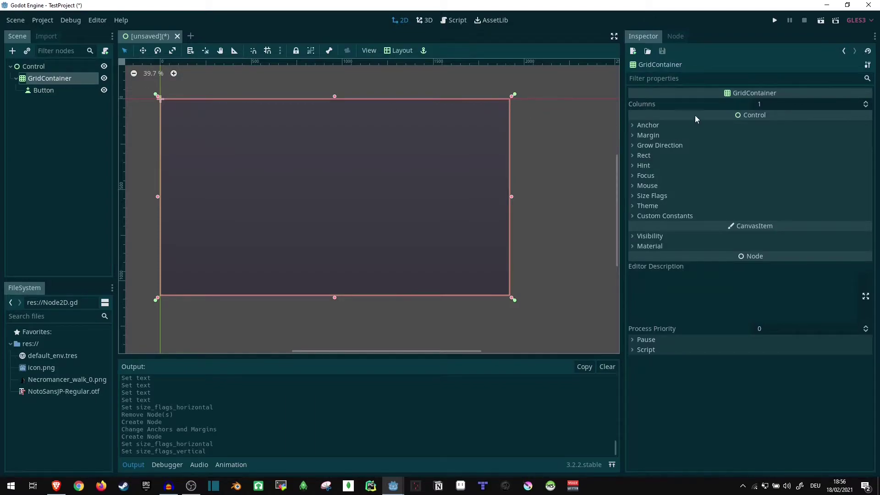
left_click(56, 89)
key("ctrl+d")
key("ctrl+d")
key("ctrl+d")
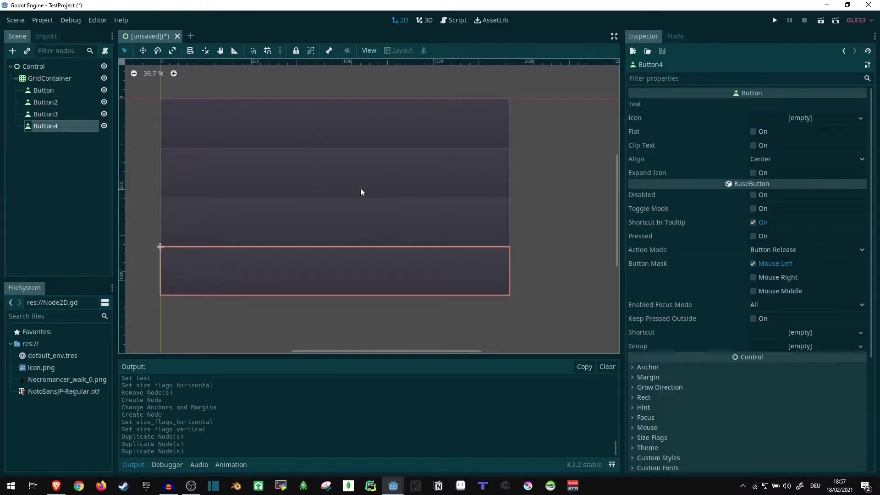
left_click(48, 126)
key("ctrl+d")
key("ctrl+d")
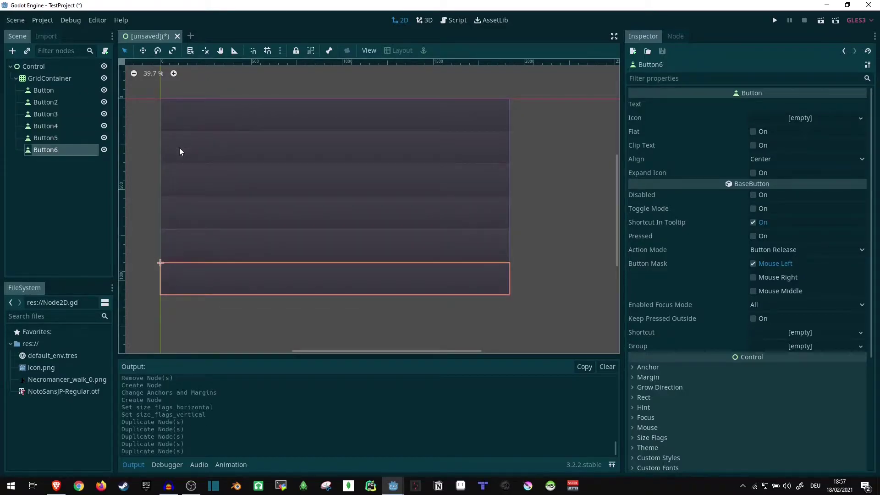
Step: Set the GridContainer's Columns property to 3
left_click(55, 79)
left_click(771, 104)
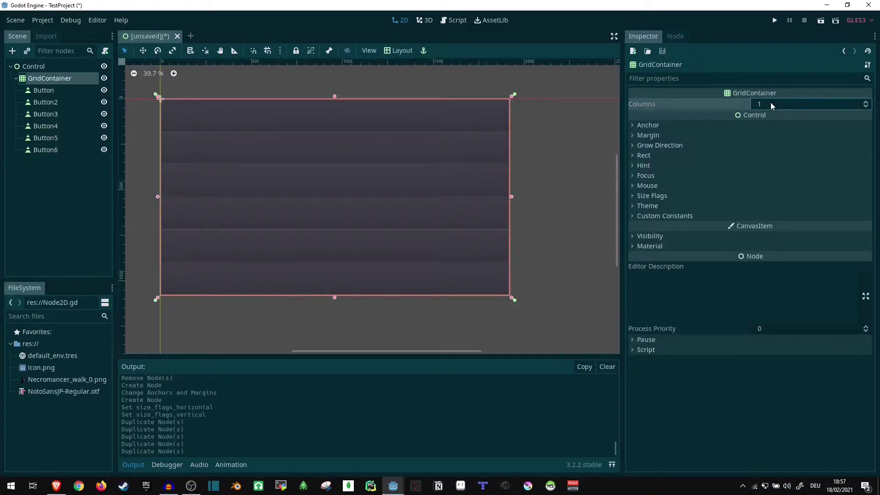
type("3")
key("Return")
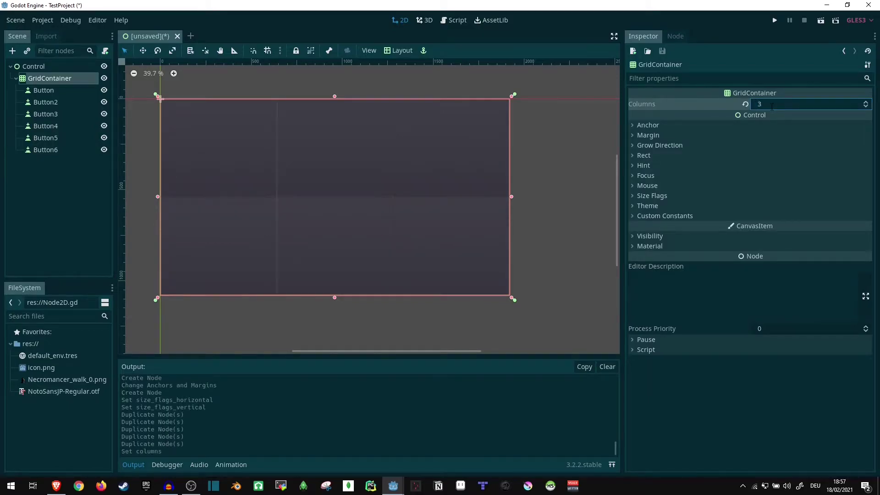
Step: Examine how the six buttons are arranged in the grid by selecting the individual cells in the viewport
scroll(498, 334, "up", 2)
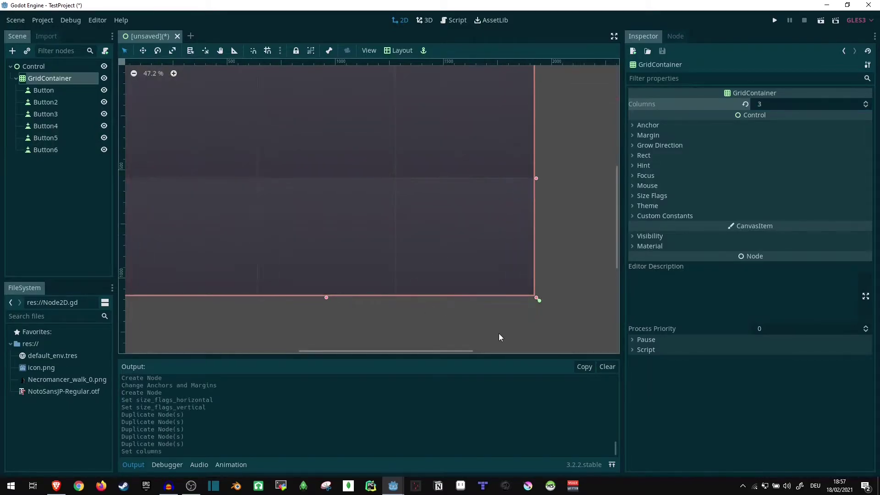
scroll(473, 227, "down", 1)
left_click(202, 149)
left_click(358, 163)
left_click(138, 269)
left_click(257, 258)
left_click(366, 259)
left_click(529, 260)
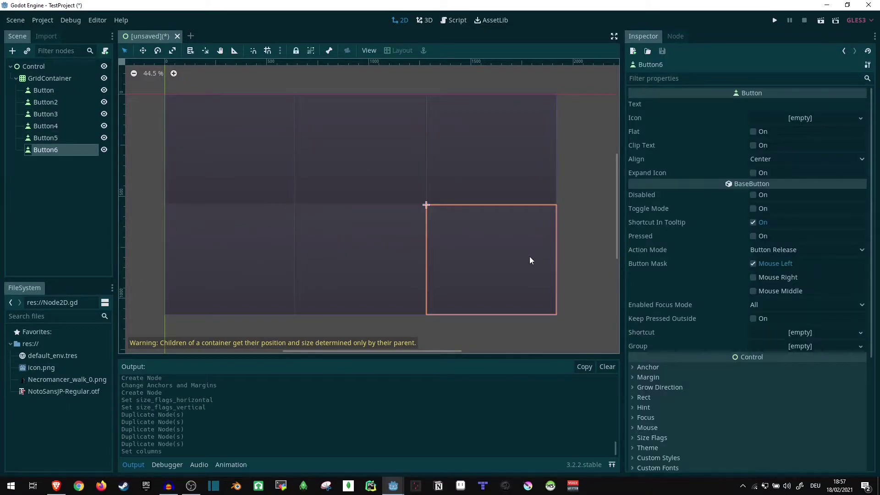
Step: Narrow the GridContainer to about a fifth of the Control's width by moving its right edge inward
left_click(51, 78)
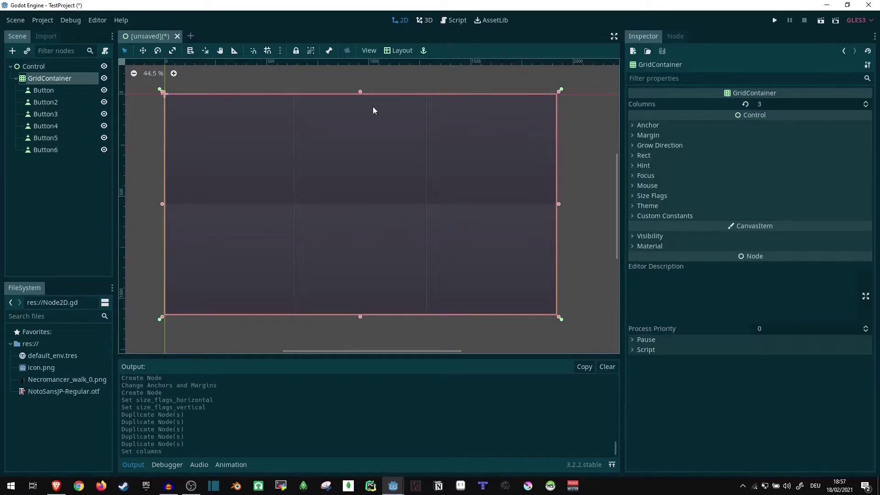
left_click(49, 79)
left_click(60, 80)
left_click_drag(559, 204, 253, 203)
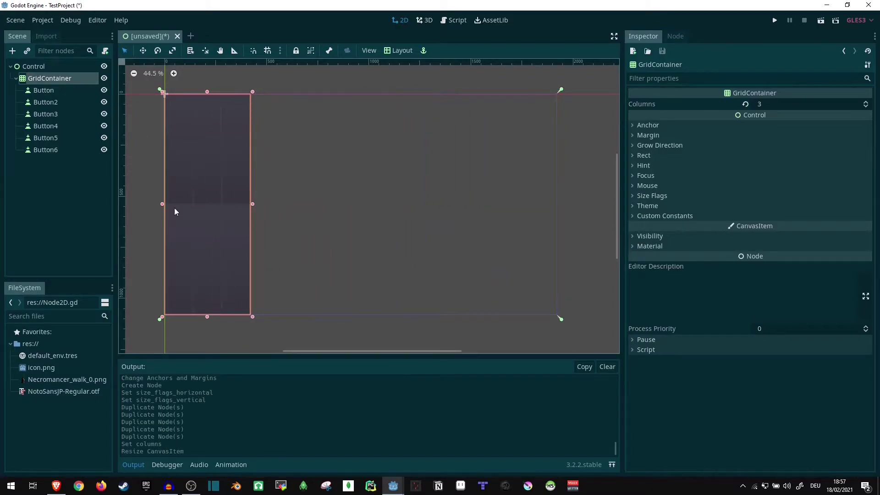
Step: Duplicate the GridContainer with its buttons and move the copy to the right of the original
left_click(16, 78)
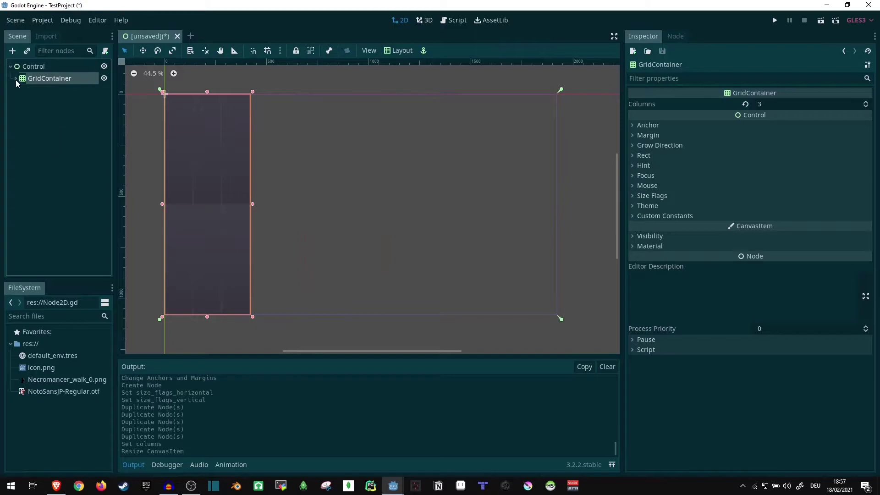
key("ctrl+d")
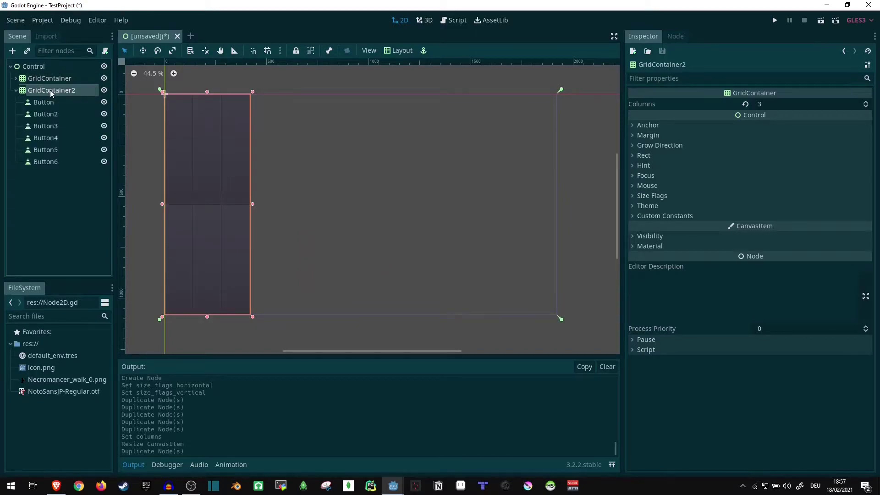
left_click(144, 53)
left_click_drag(202, 165, 305, 173)
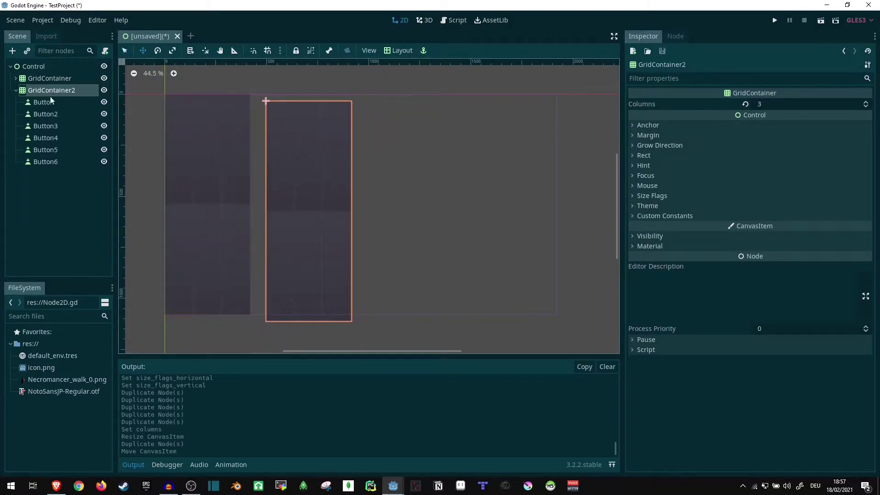
Step: Move the duplicated GridContainer so it partly overlaps the original, and try moving one of its child buttons separately
left_click(36, 67)
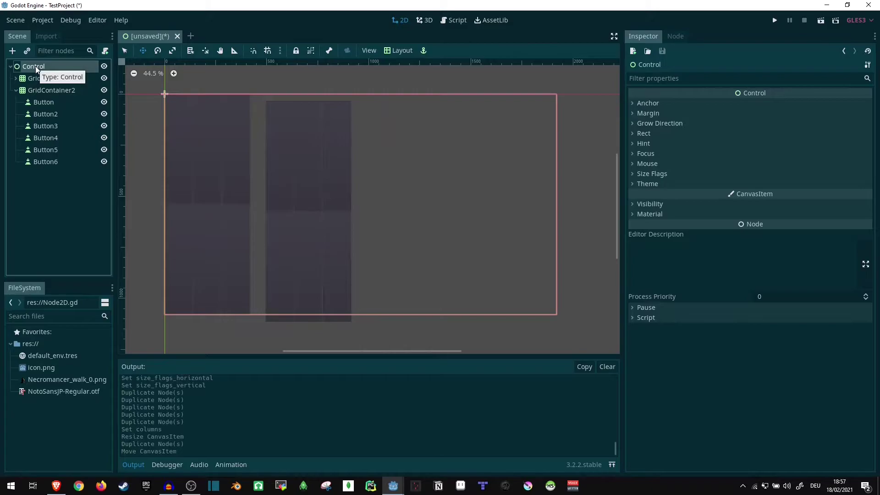
left_click(64, 91)
left_click_drag(287, 179, 235, 154)
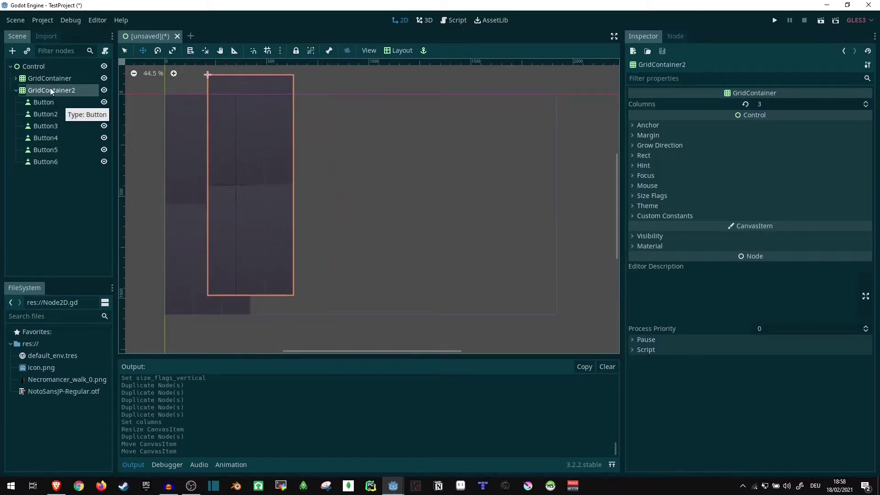
left_click(44, 101)
left_click(55, 137)
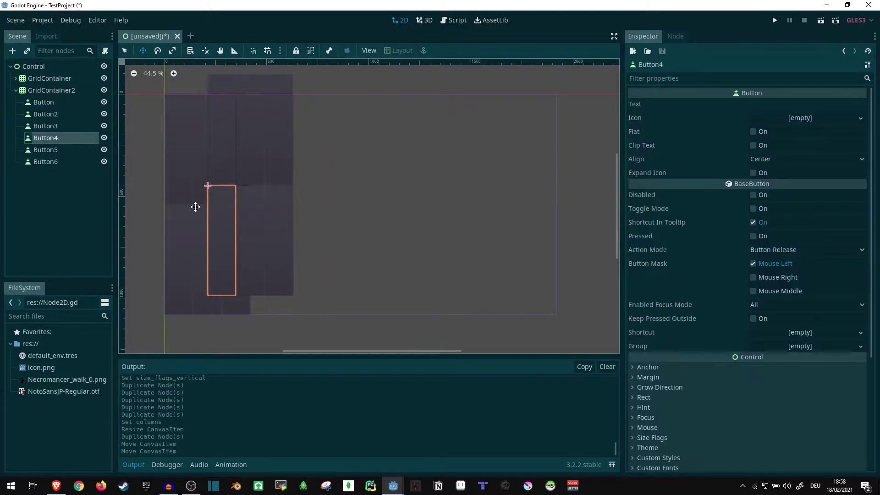
left_click_drag(253, 273, 244, 257)
Step: Delete the duplicated GridContainer and apply the Full Rect layout to the remaining one
left_click(47, 89)
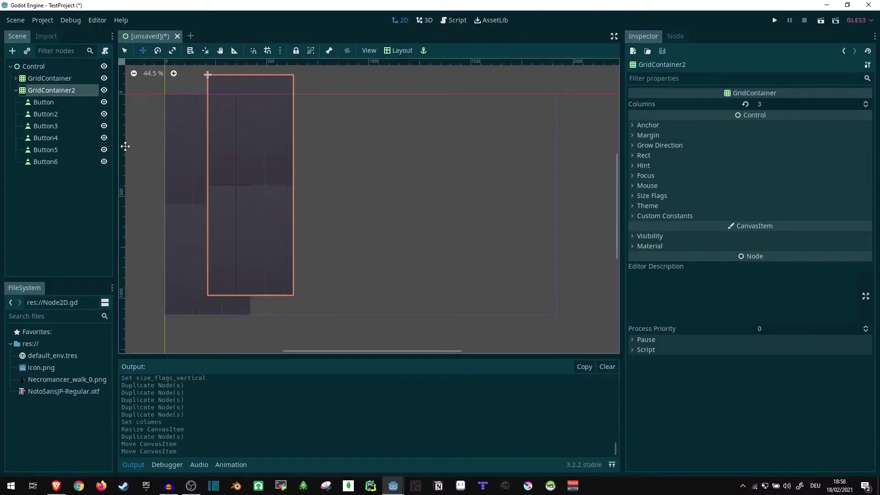
key("Delete")
key("Return")
left_click(399, 50)
left_click(414, 254)
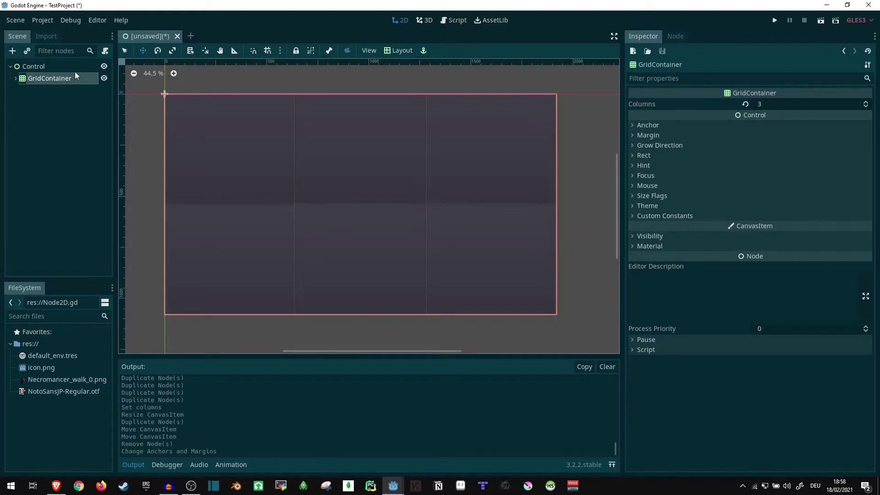
Step: Set the first button's text to "asdfdadfs" and inspect the label in the grid
left_click(15, 78)
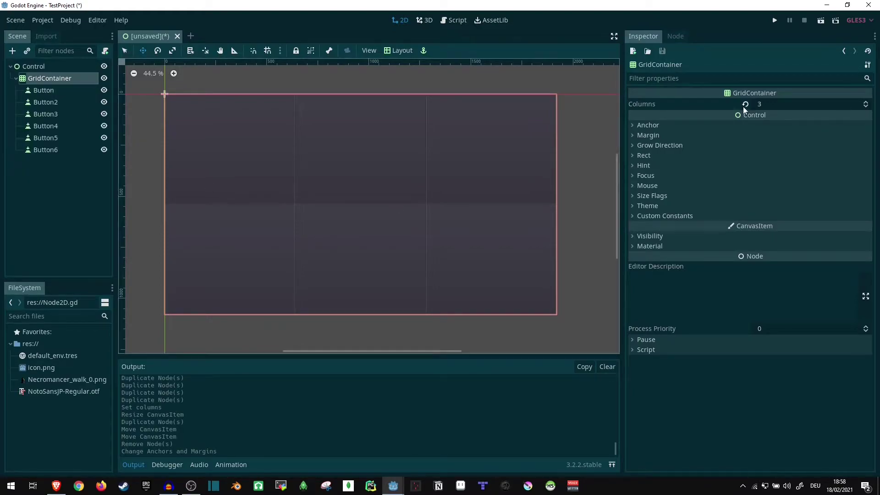
left_click(54, 89)
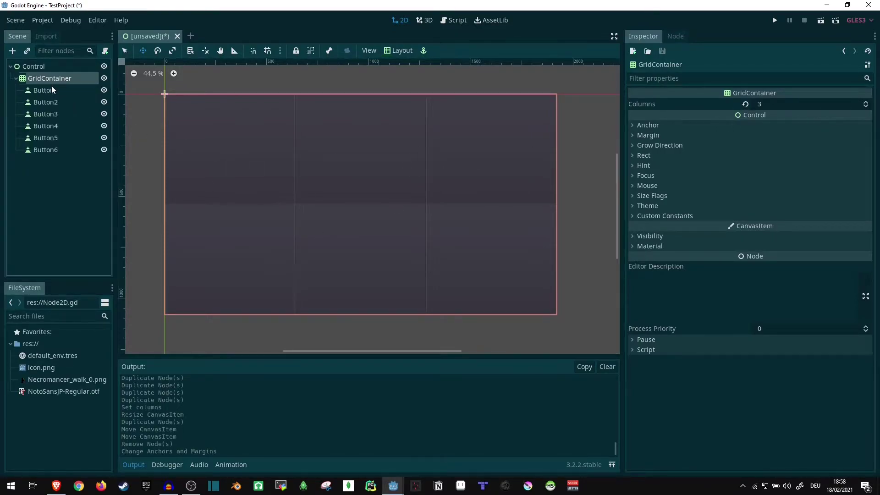
left_click(742, 103)
type("asdfdadfs")
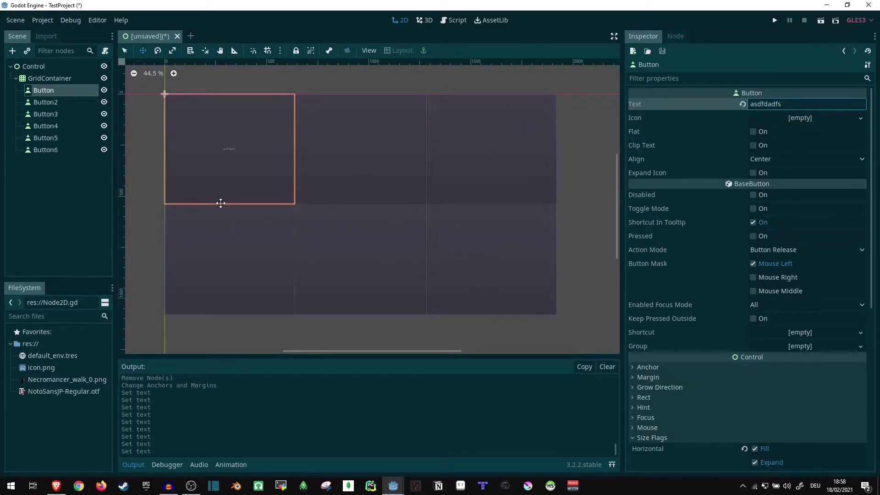
scroll(220, 202, "up", 4)
scroll(278, 125, "down", 1)
scroll(277, 125, "down", 3)
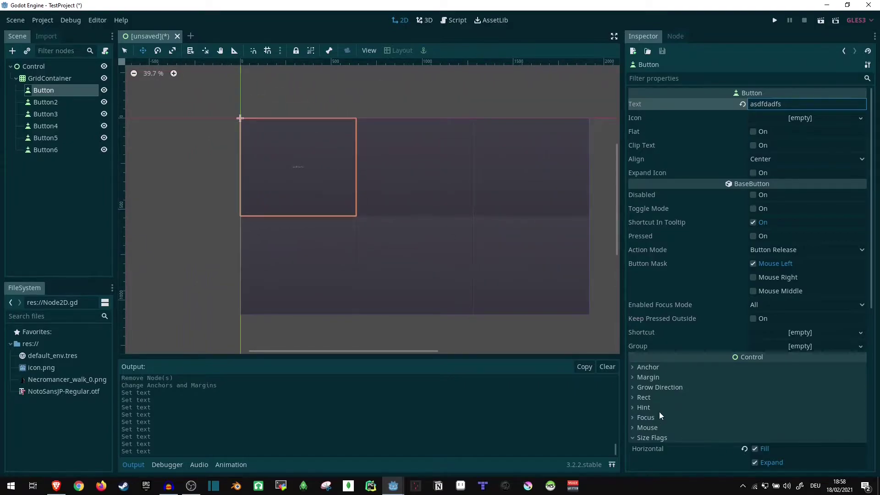
Step: Create a new Theme resource in the first button's Theme property
scroll(660, 436, "down", 3)
left_click(646, 295)
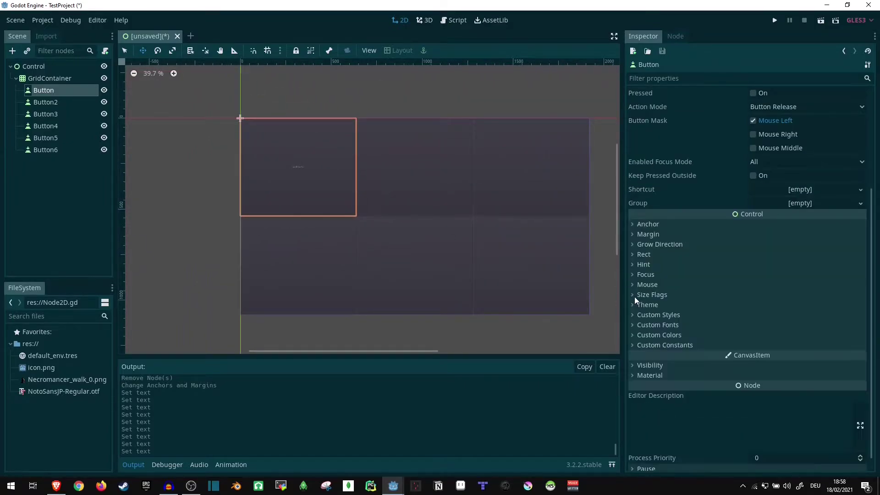
left_click(631, 325)
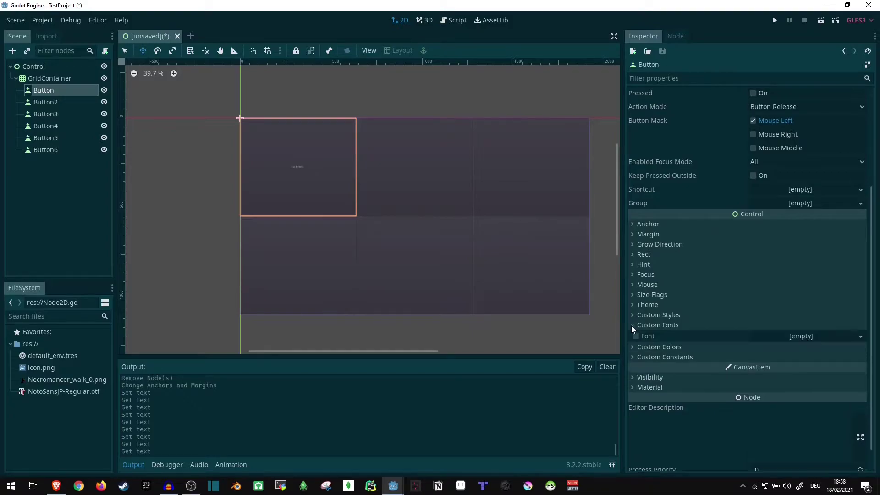
left_click(634, 304)
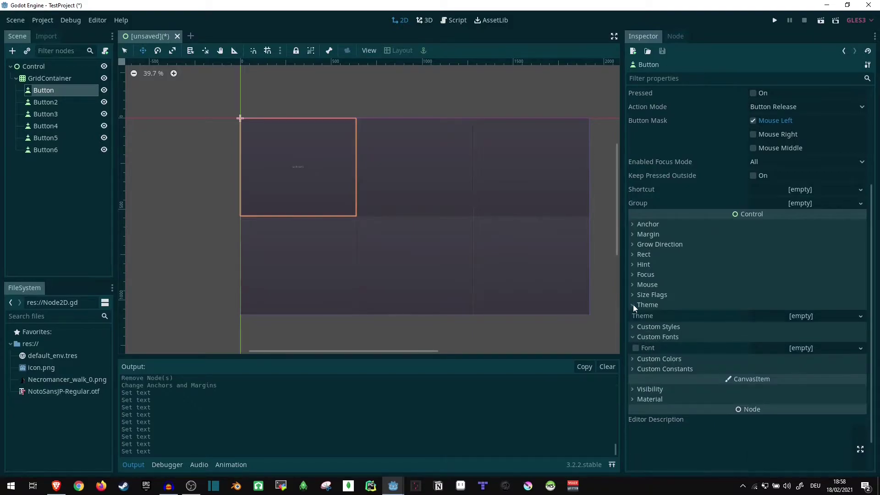
left_click(834, 316)
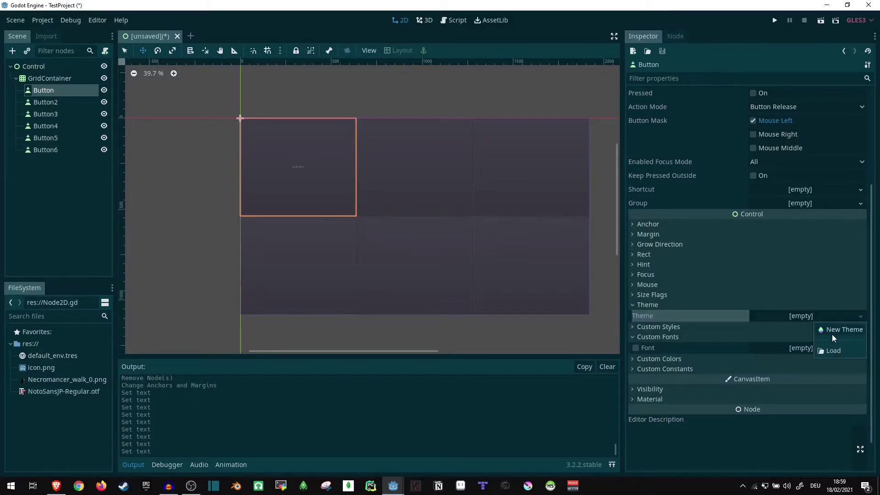
left_click(832, 334)
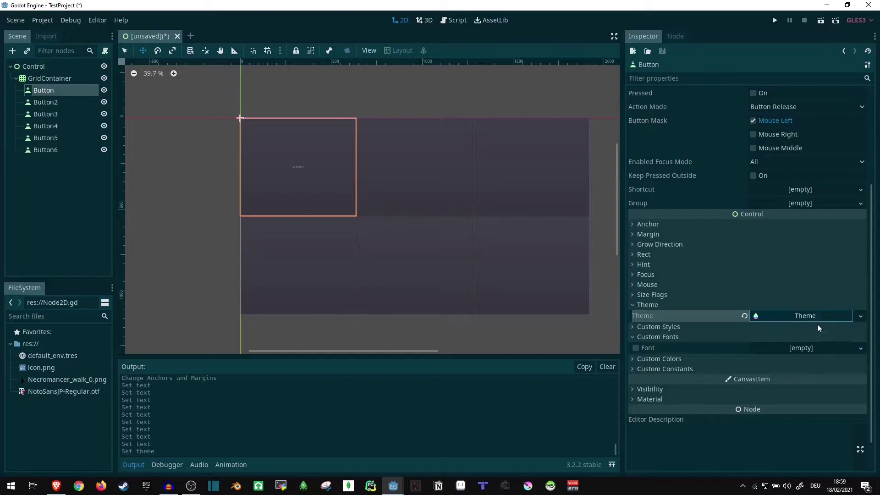
Step: Open the button's new theme and create a new DynamicFont as its Default Font
left_click(805, 315)
scroll(799, 311, "down", 2)
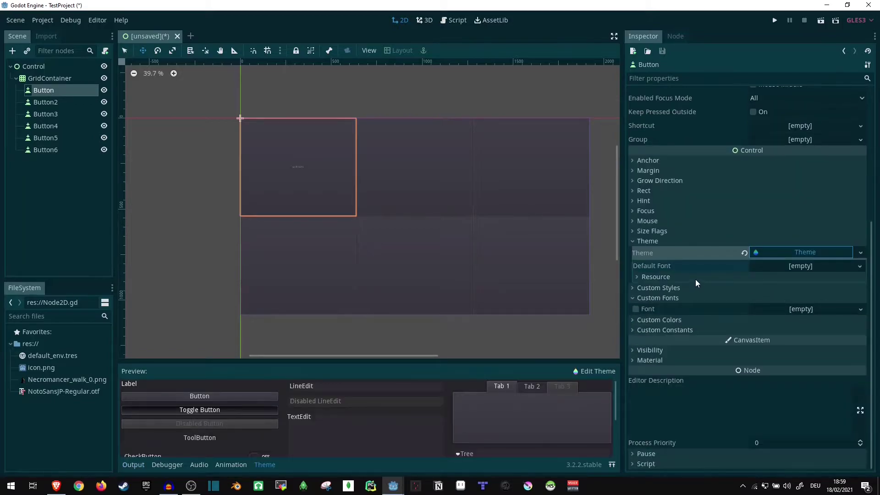
left_click(795, 253)
left_click(797, 276)
left_click(765, 290)
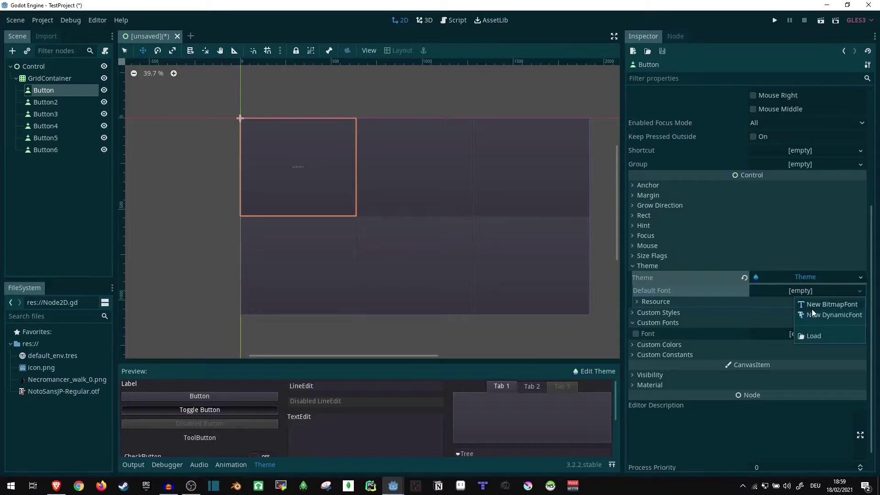
left_click(828, 315)
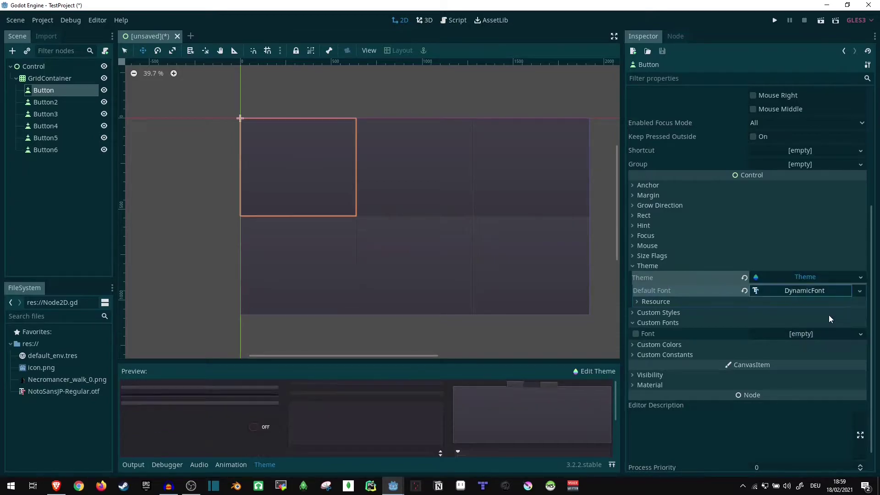
Step: Assign NotoSansJP-Regular.otf as the Font Data of the theme's DynamicFont
left_click(786, 290)
left_click(648, 323)
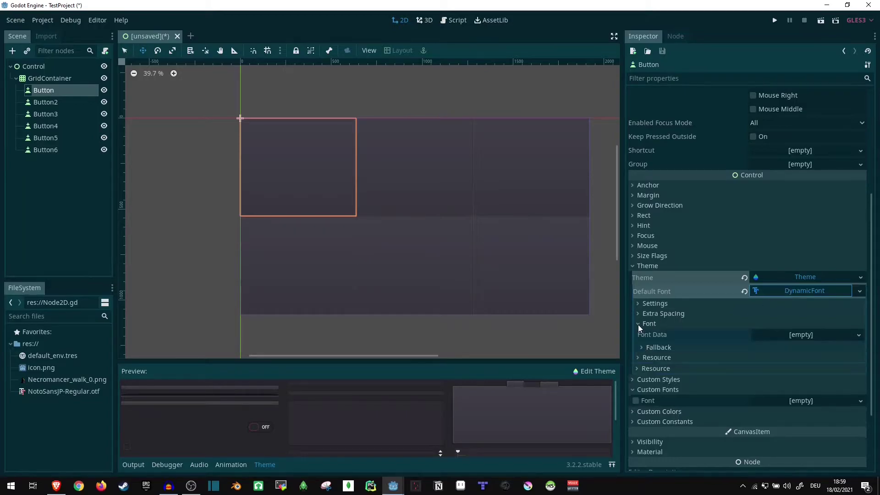
left_click(46, 395)
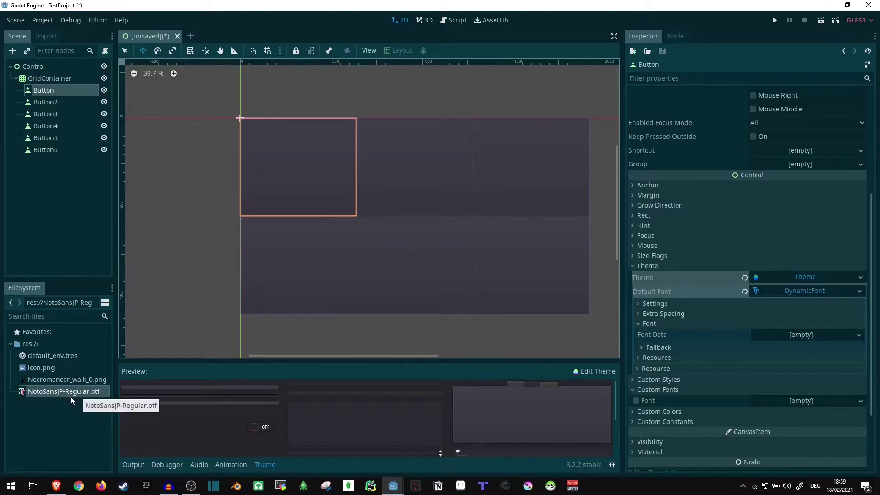
left_click_drag(70, 397, 789, 333)
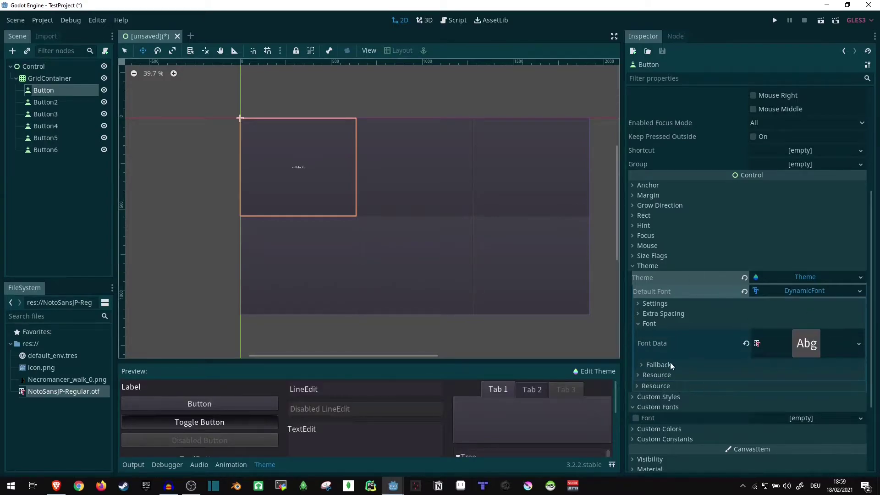
Step: Set the size of the DynamicFont in the first button's theme to 32
scroll(315, 166, "up", 10)
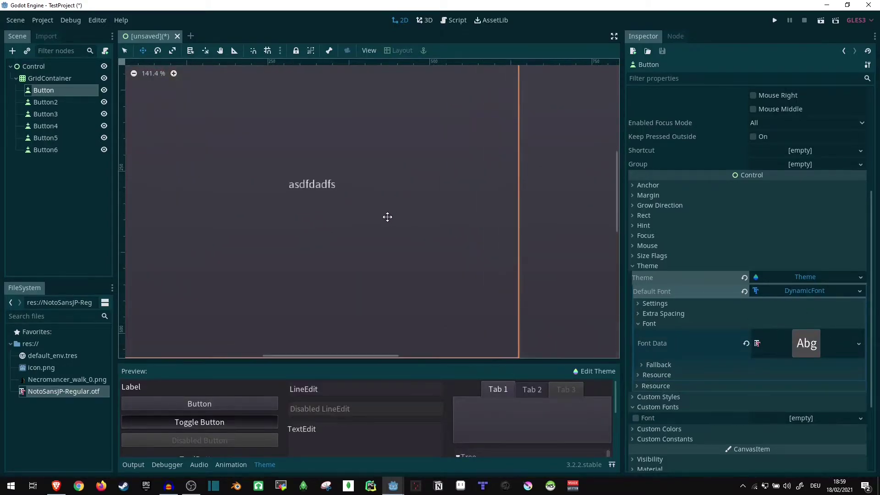
scroll(359, 257, "up", 1)
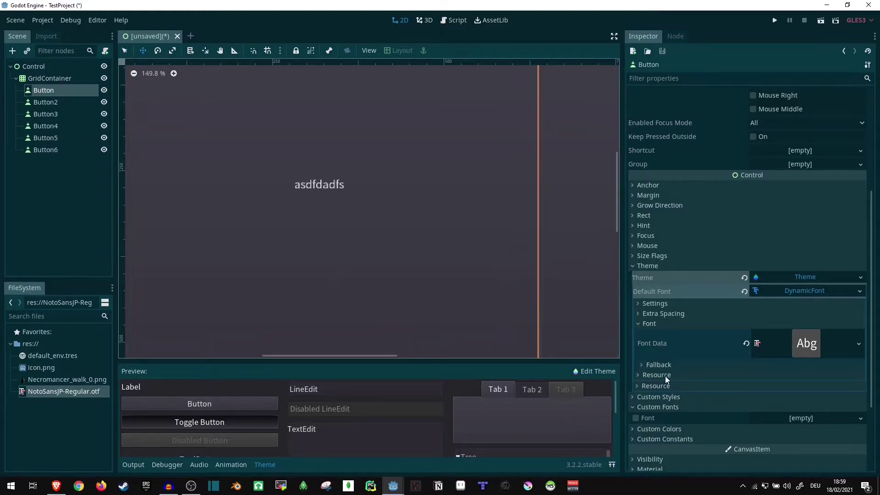
left_click(654, 304)
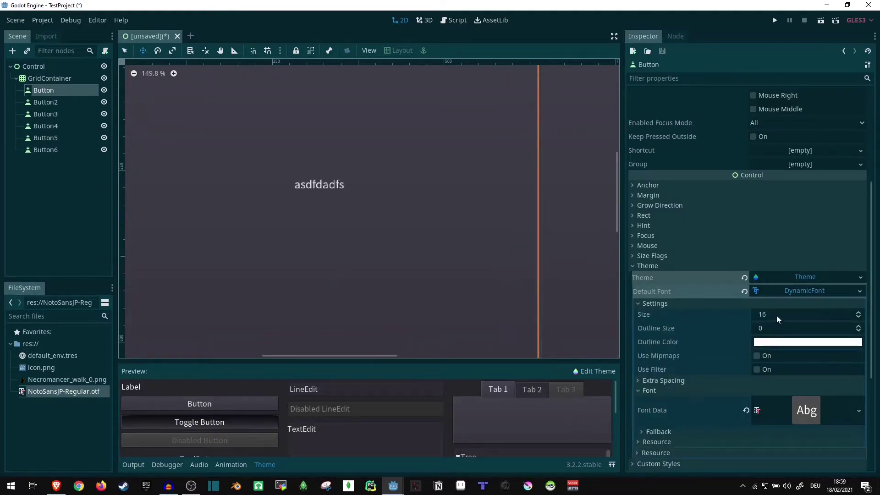
left_click(776, 315)
type("32")
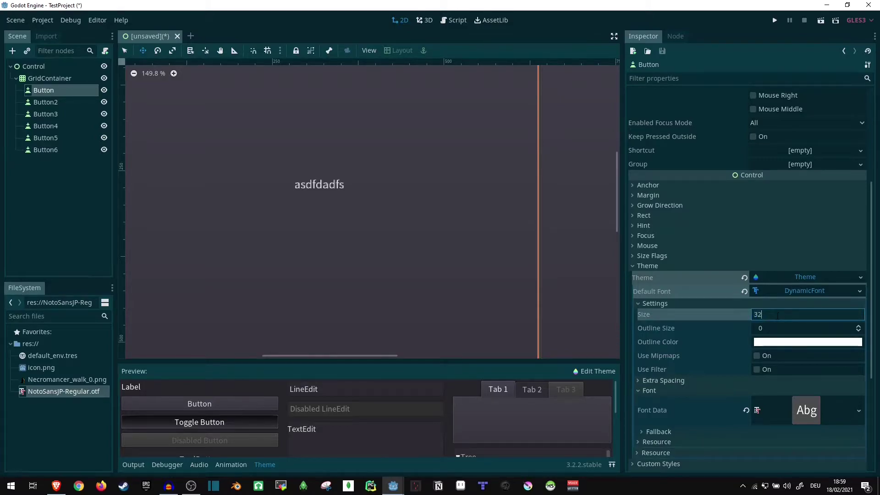
key("Return")
Step: Increase the size of the theme's DynamicFont to 128 and check the button's label within the grid
left_click(777, 316)
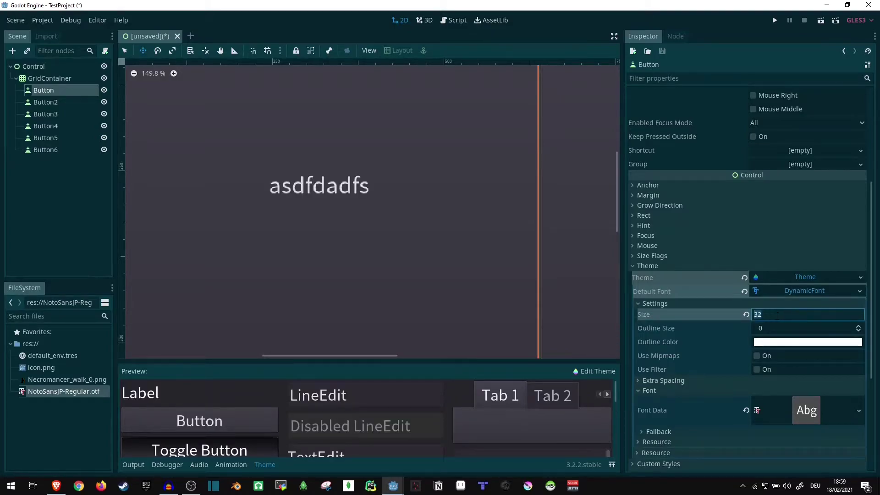
type("128")
key("Return")
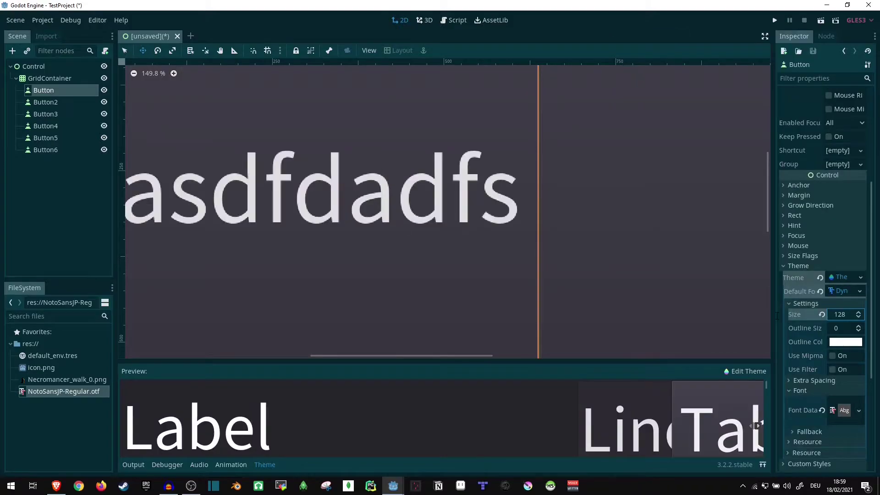
scroll(385, 179, "down", 8)
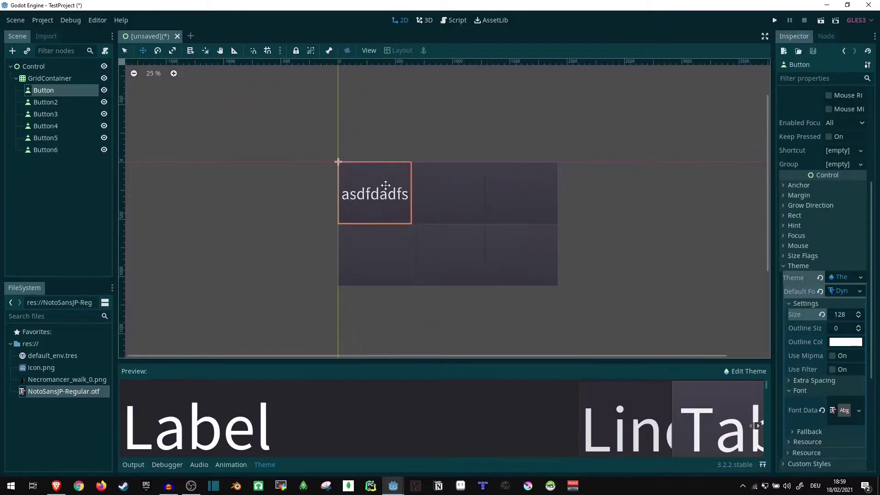
scroll(403, 199, "up", 2)
Step: Reopen the first button's theme properties and examine how its label fits inside the grid cell
left_click(45, 102)
left_click(43, 90)
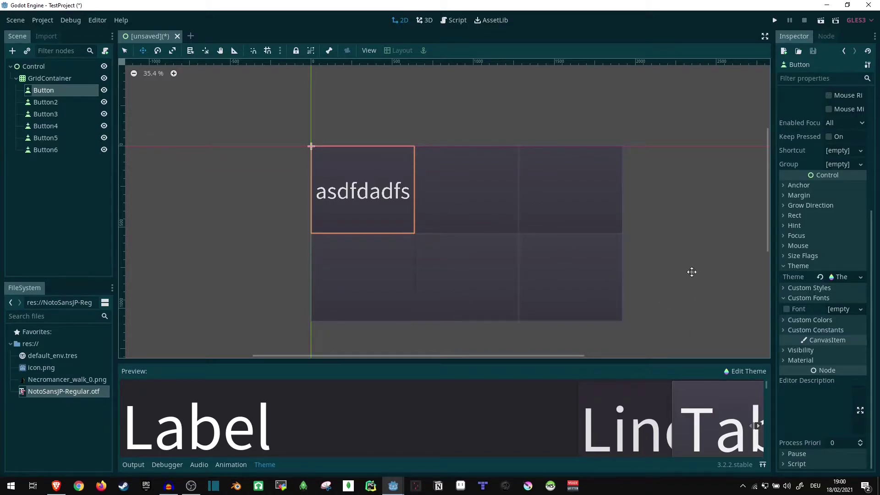
left_click(841, 278)
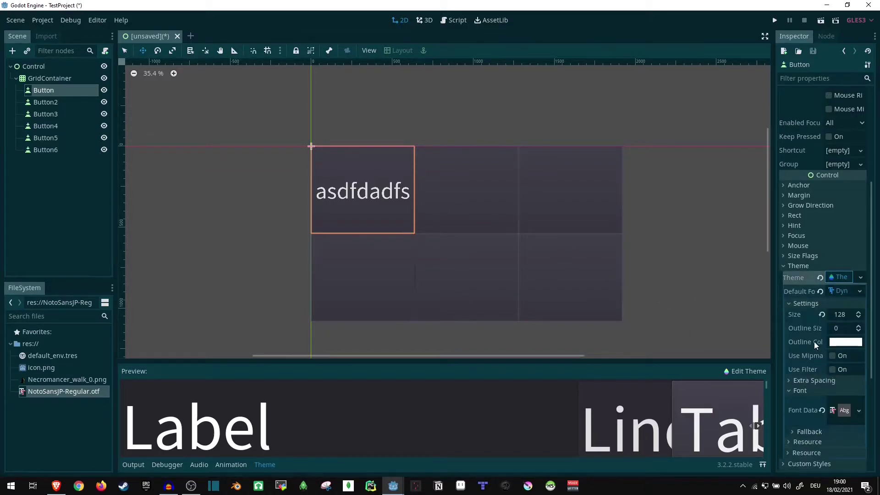
scroll(814, 342, "down", 3)
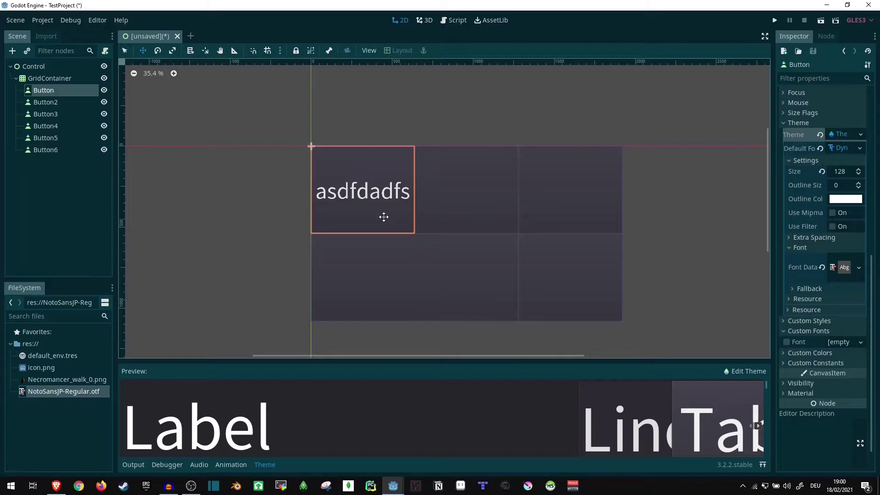
scroll(392, 218, "up", 3)
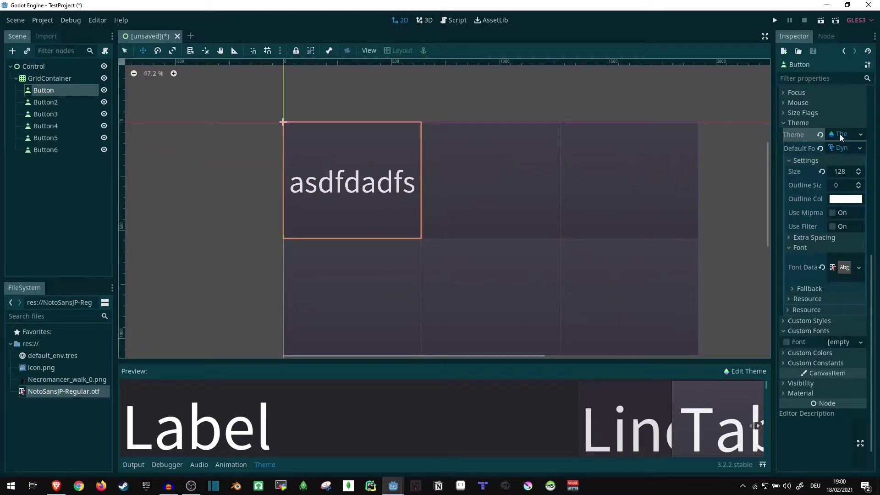
scroll(415, 192, "up", 4)
scroll(535, 310, "down", 2)
scroll(446, 258, "up", 3)
scroll(299, 174, "up", 2)
scroll(408, 263, "down", 3)
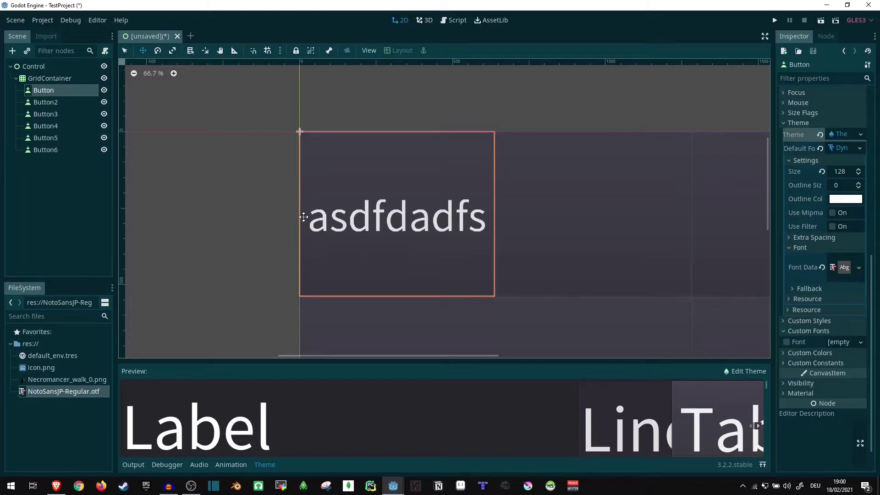
Step: Clear the first button's theme and create a new DynamicFont as its custom font override
left_click(860, 134)
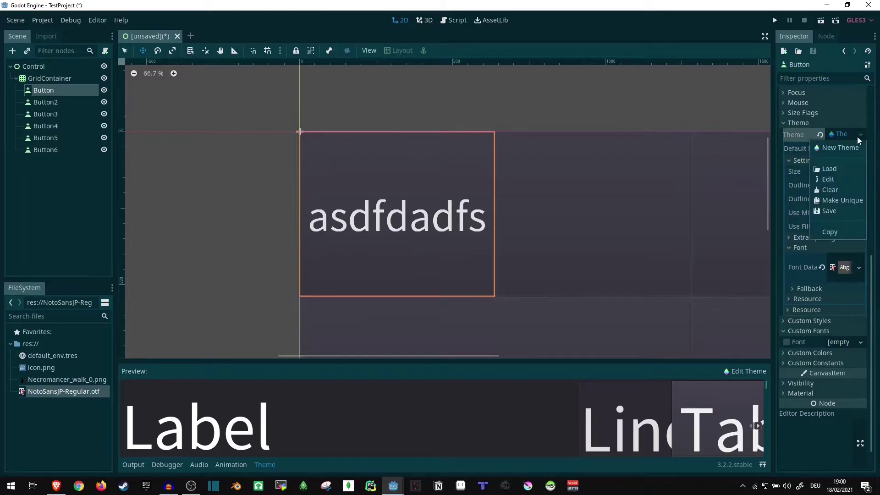
left_click(836, 193)
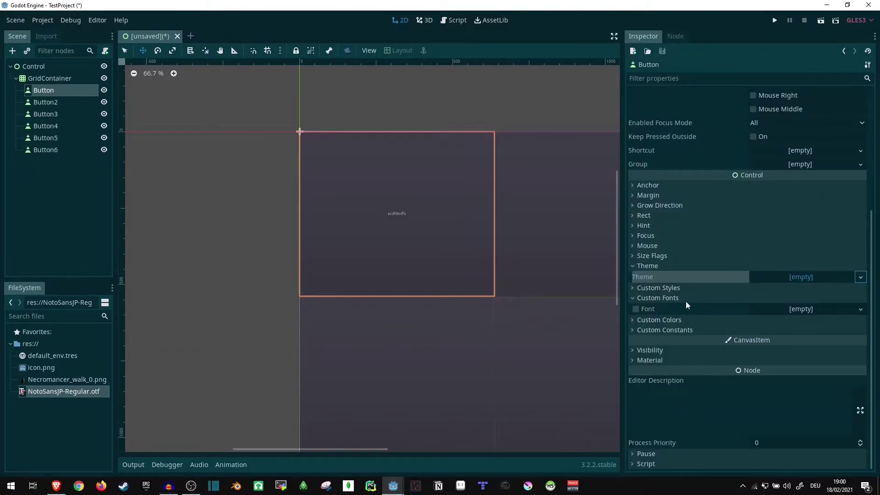
left_click(632, 266)
left_click(652, 311)
left_click(799, 309)
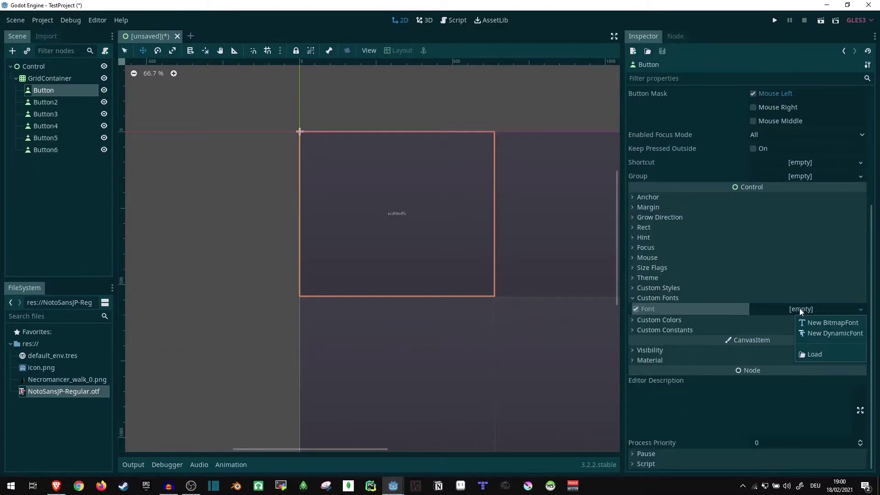
left_click(826, 333)
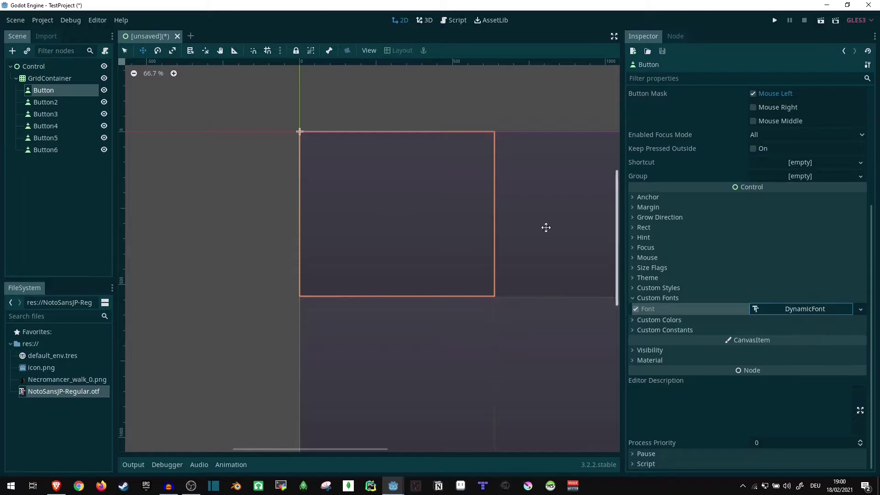
Step: Assign NotoSansJP-Regular.otf as the Font Data of the first button's custom DynamicFont
left_click(809, 310)
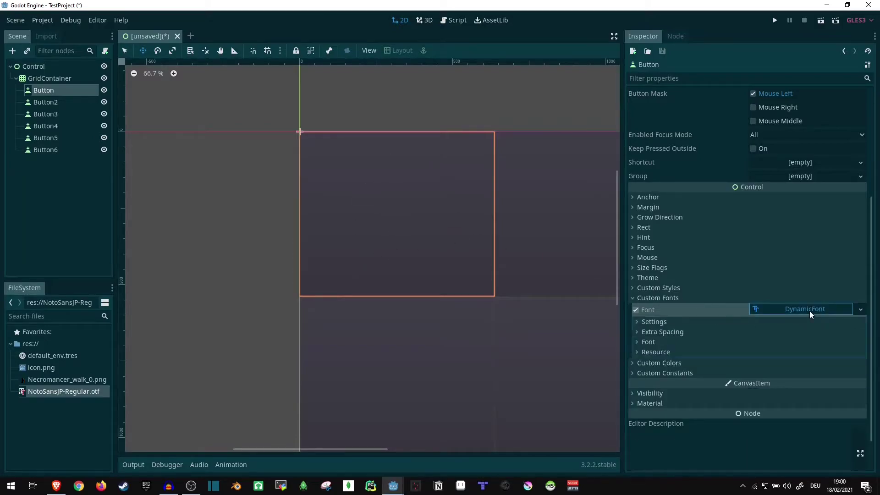
left_click(644, 341)
left_click_drag(44, 390, 770, 354)
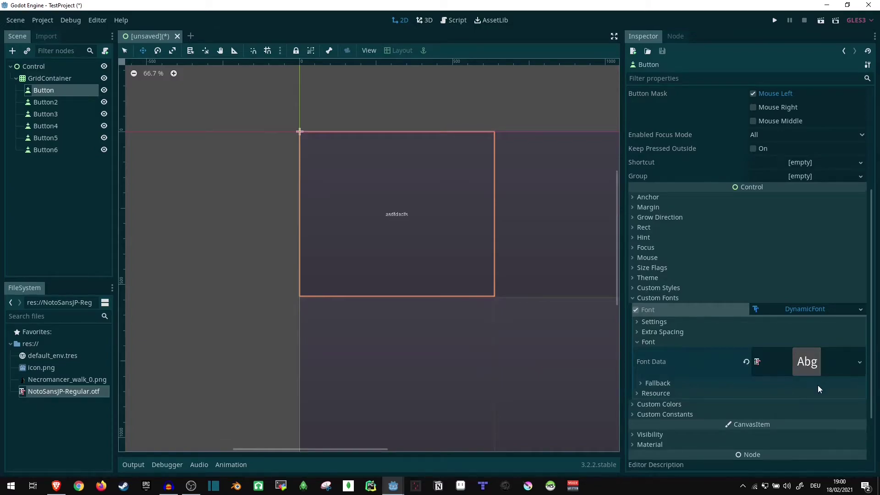
Step: Set the size of the first button's custom font to 128 and inspect the label in the grid
left_click(650, 321)
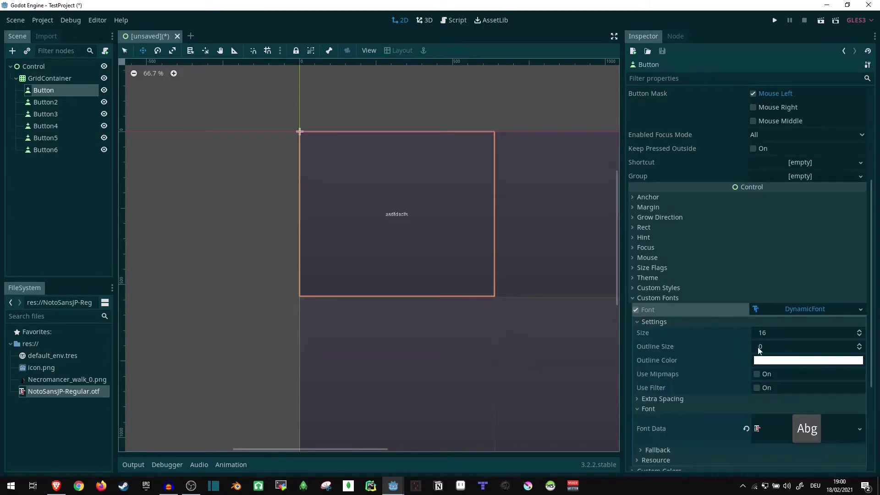
double_click(769, 334)
type("128")
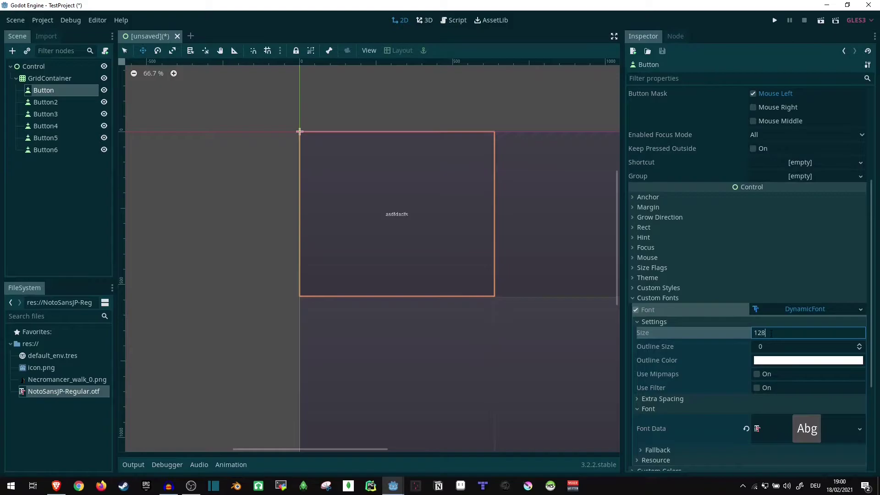
key("Return")
scroll(238, 188, "down", 2)
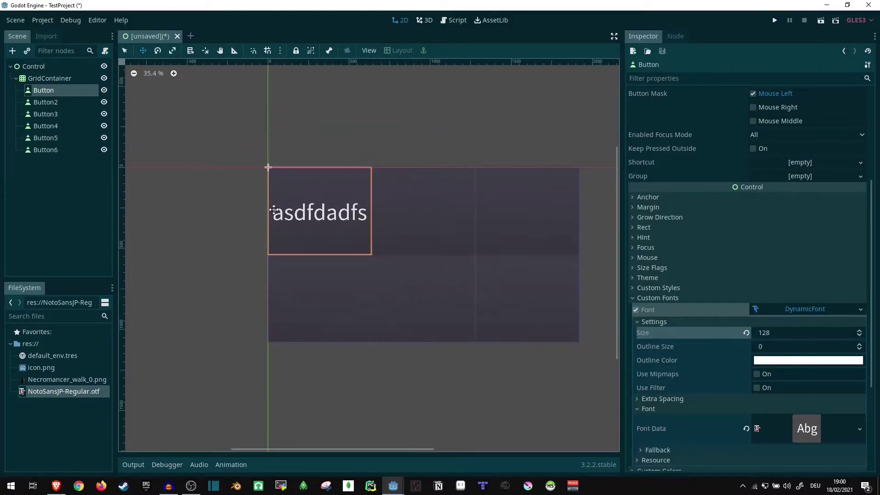
scroll(439, 233, "up", 1)
scroll(334, 251, "down", 1)
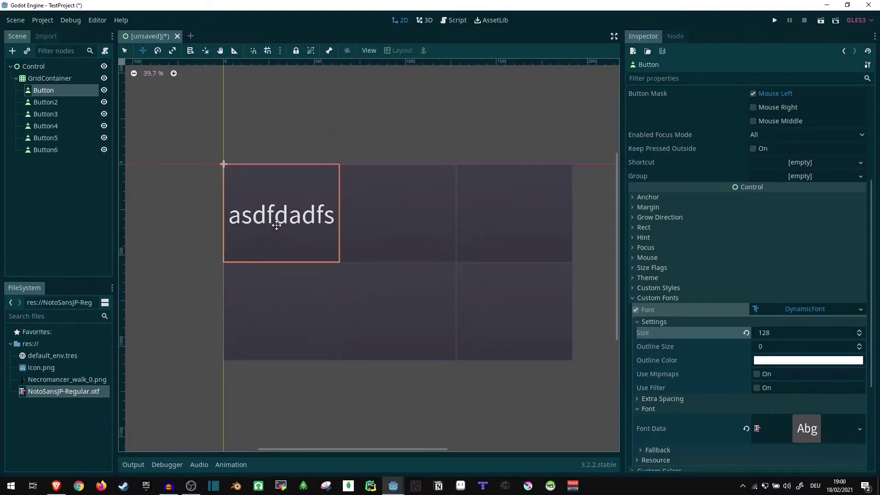
scroll(435, 289, "up", 2)
scroll(283, 237, "down", 1)
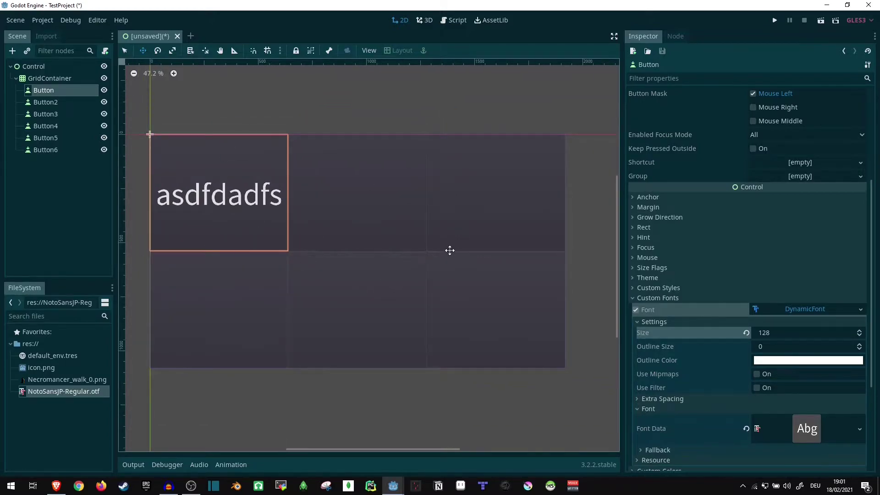
Step: Delete the GridContainer together with all of its buttons
left_click(45, 77)
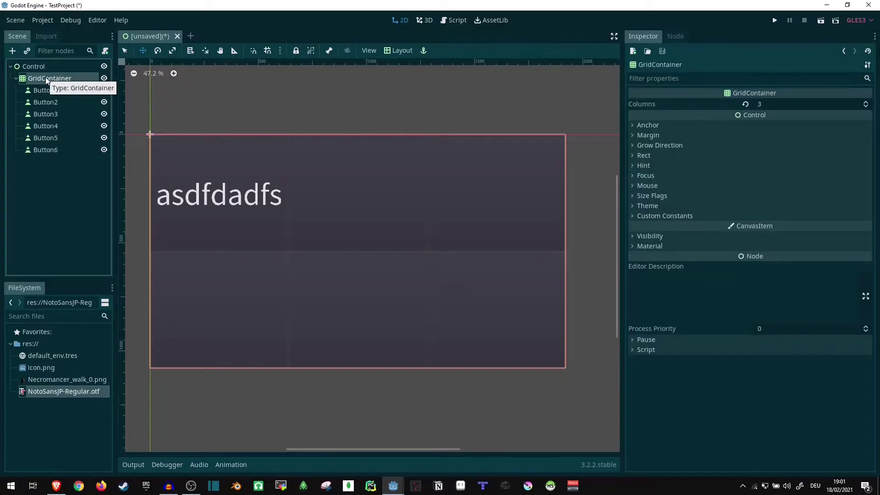
key("Delete")
key("Return")
Step: Add a Label node as a child of the Control root
right_click(56, 68)
left_click(87, 148)
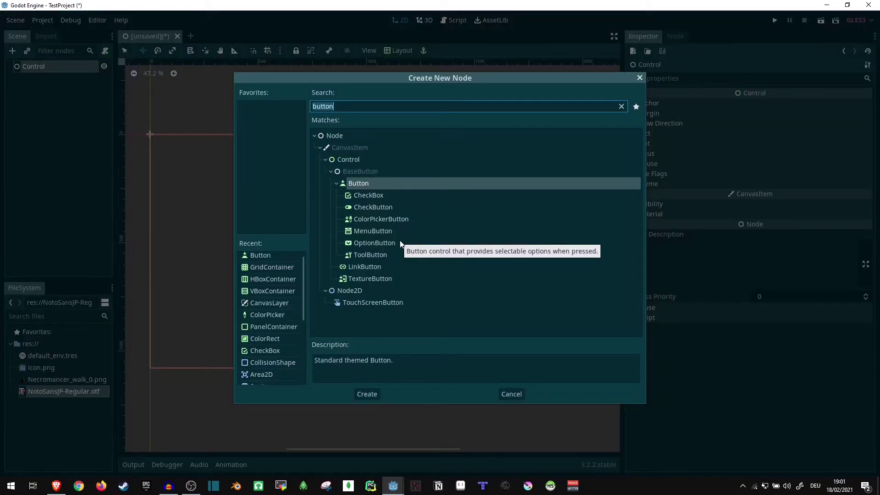
key("BackSpace")
type("label")
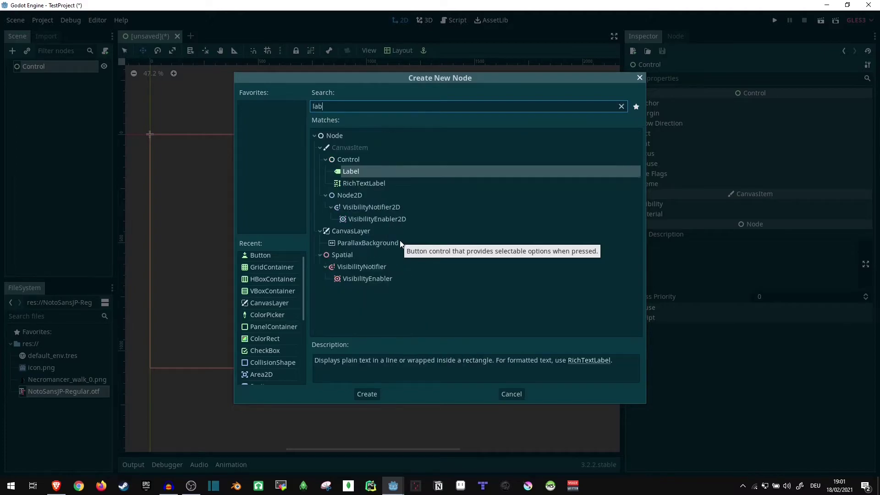
key("Return")
Step: Set the label's text to "Text"
scroll(144, 137, "up", 8)
scroll(516, 260, "down", 1)
scroll(306, 151, "up", 2)
scroll(251, 243, "up", 5)
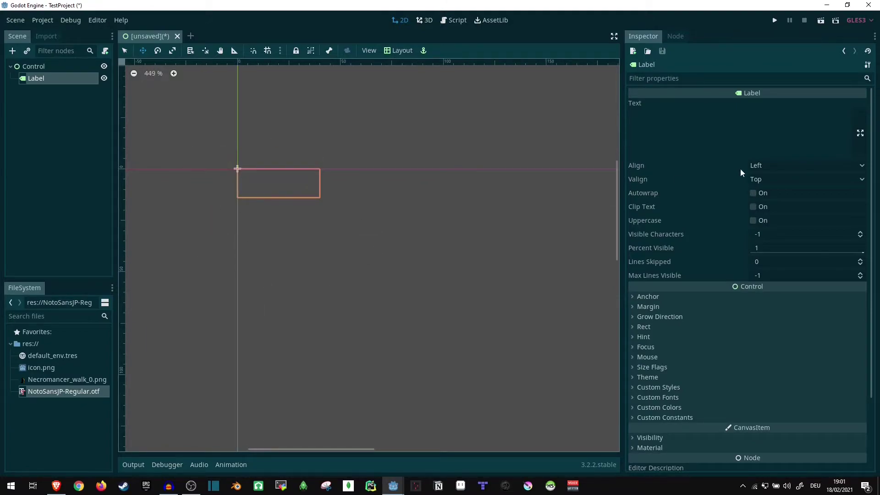
left_click(742, 138)
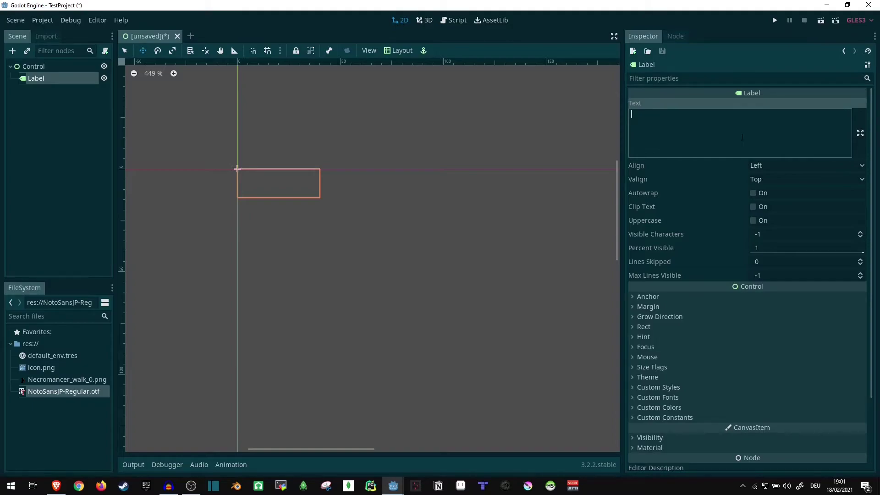
type("Text")
Step: Enable the label's custom font override and create a new DynamicFont for it
left_click(658, 397)
scroll(708, 359, "down", 3)
left_click(637, 313)
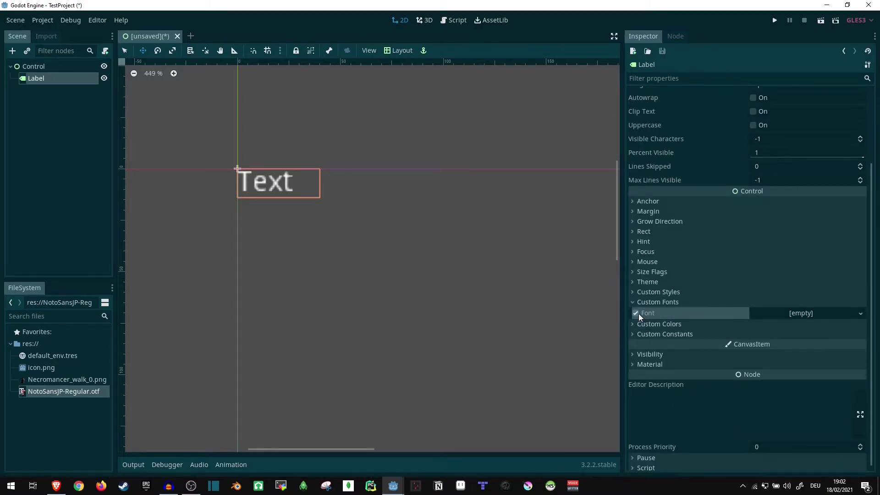
left_click(780, 315)
left_click(817, 340)
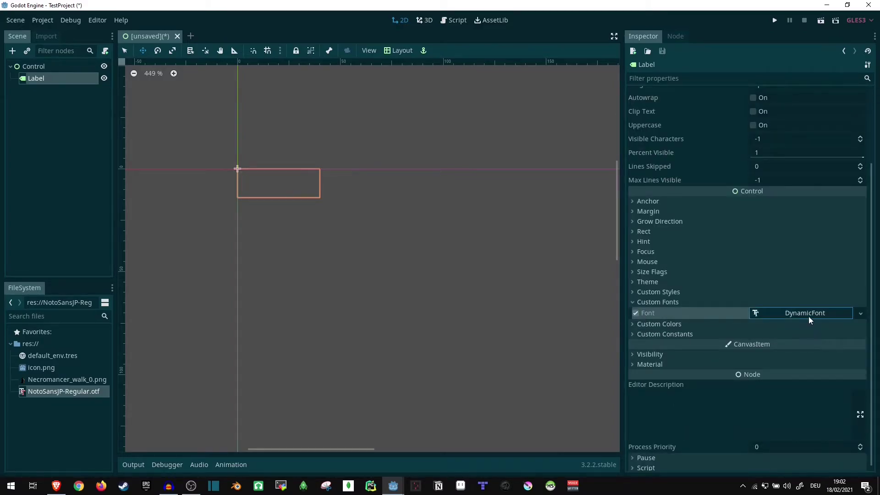
Step: Assign NotoSansJP-Regular.otf as the Font Data of the label's custom DynamicFont
left_click(808, 316)
left_click_drag(786, 365, 788, 357)
scroll(272, 186, "up", 2)
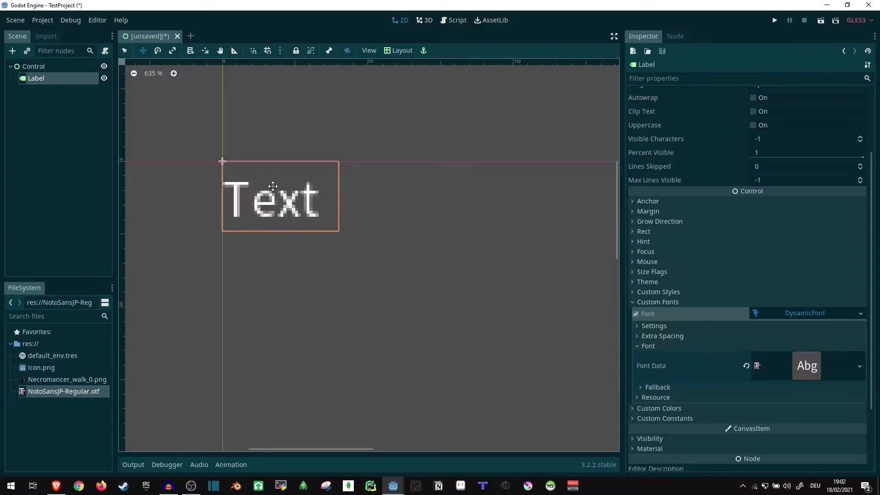
Step: Set the size of the label's custom font to 128 and check the label within the Control's area
left_click(806, 326)
left_click(808, 342)
type("128")
key("Return")
scroll(413, 379, "down", 12)
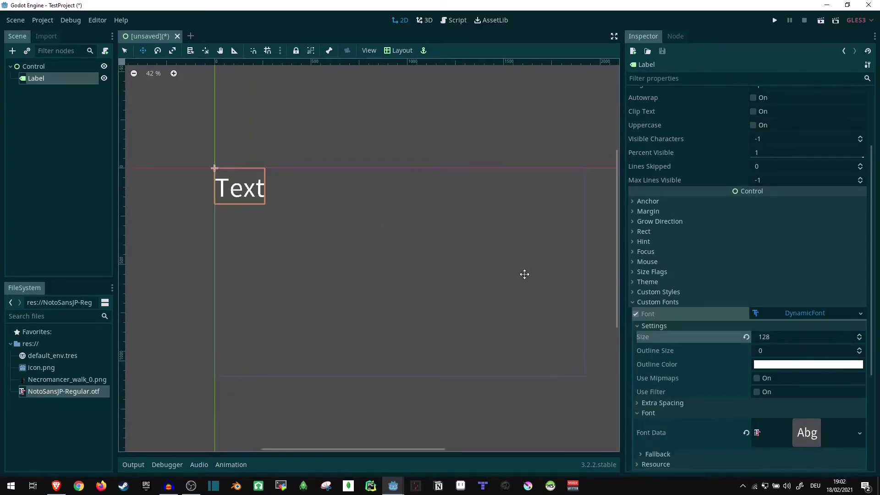
Step: Add a LineEdit node as a child of the Control node
right_click(43, 66)
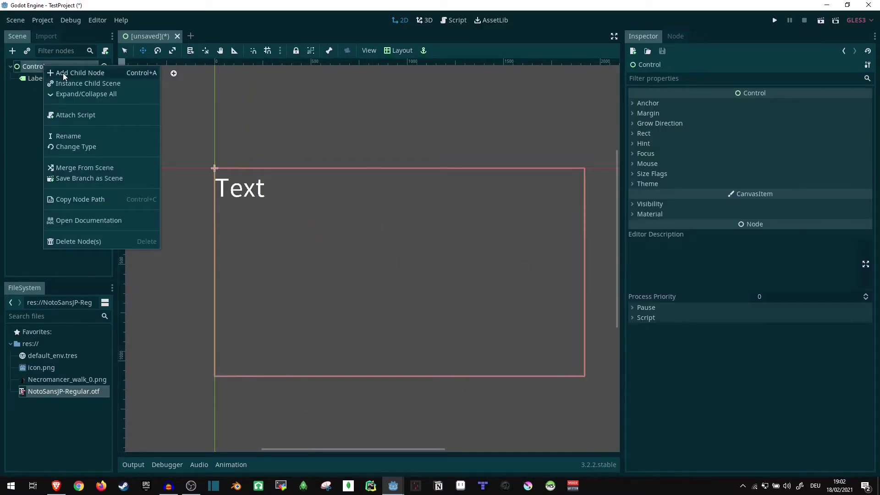
left_click(63, 73)
type("L")
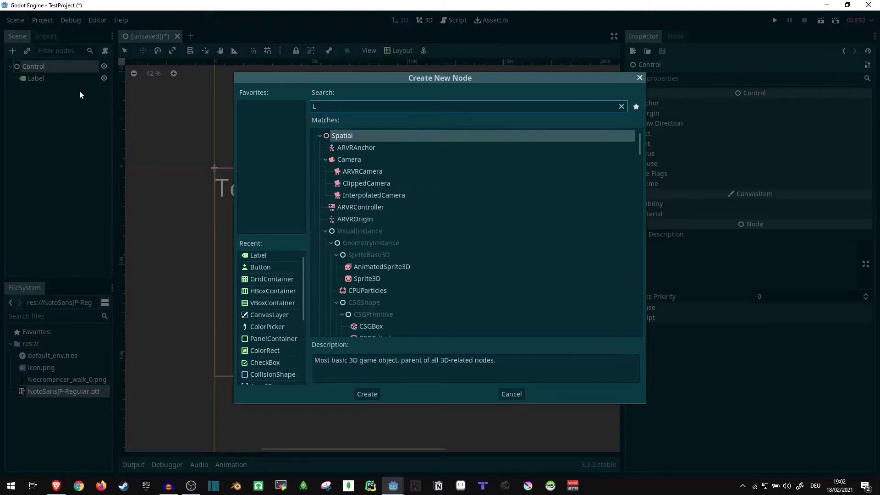
type("ineEdit")
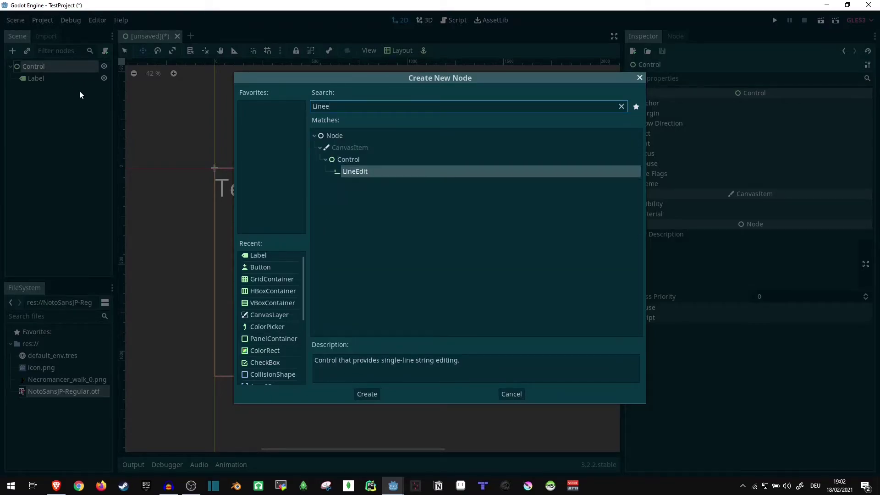
key("Return")
Step: Set the LineEdit's text to "Text"
scroll(197, 184, "up", 10)
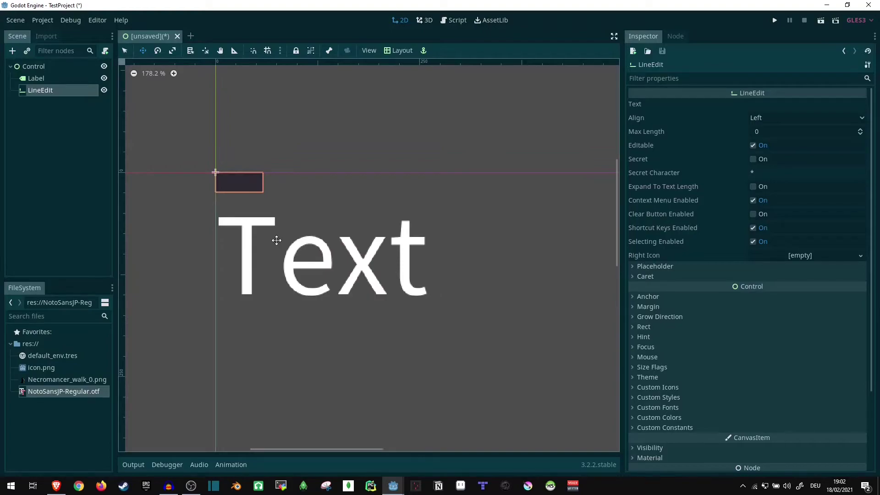
scroll(236, 186, "up", 5)
scroll(243, 212, "up", 1)
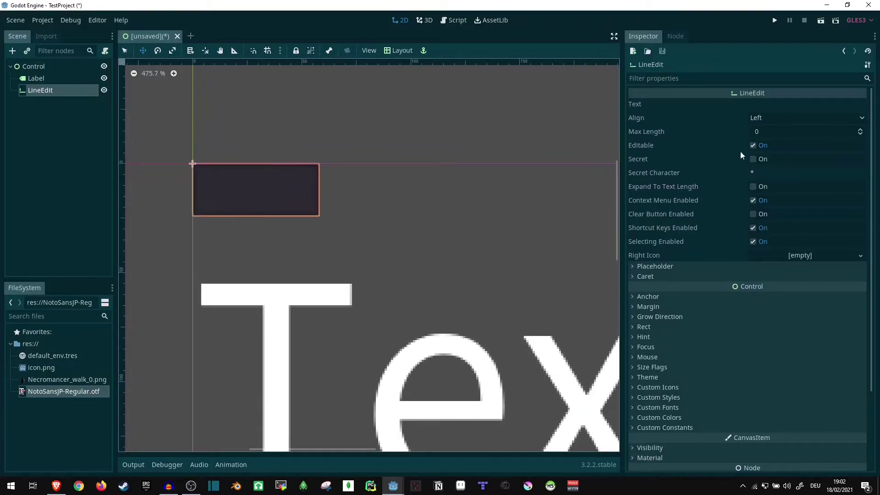
left_click(769, 108)
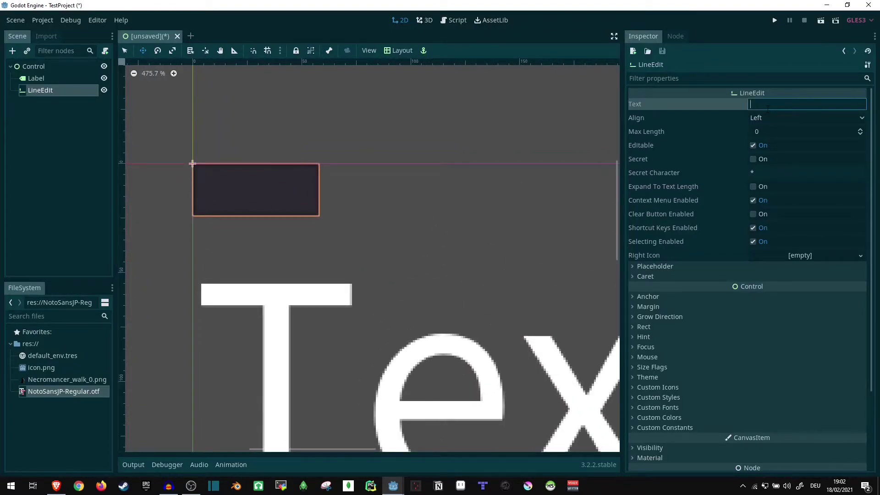
type("Text")
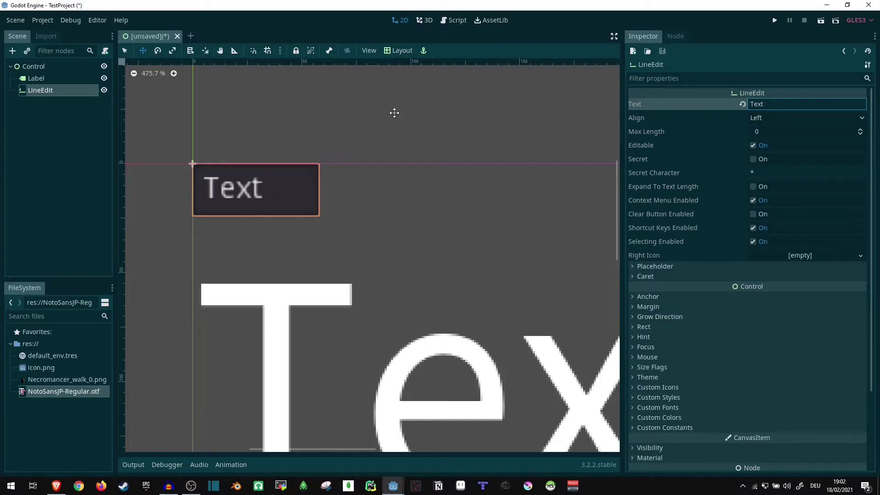
Step: Run the current scene, saving it first as Control.tscn
left_click(821, 21)
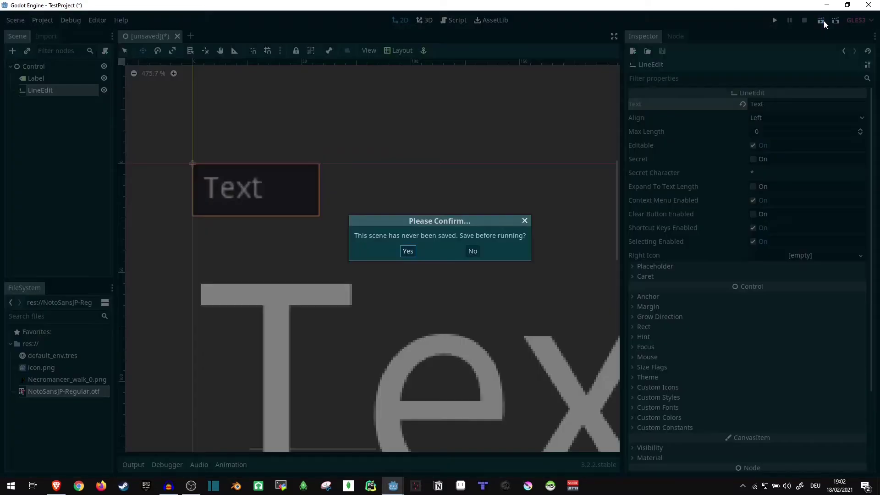
left_click(409, 251)
left_click(321, 407)
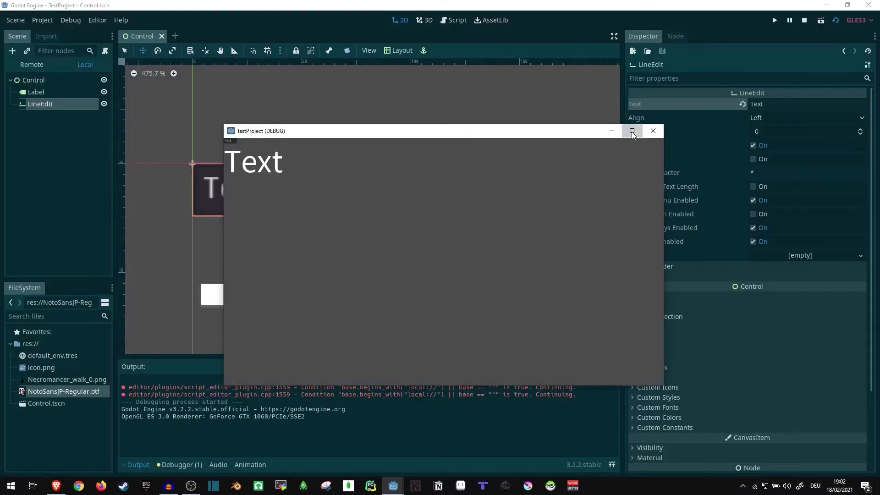
Step: Maximize the running game, replace the LineEdit's text with "sdfadsf" to test editing, and close the game
left_click(632, 131)
left_click_drag(13, 15, 2, 15)
type("sdfadsf")
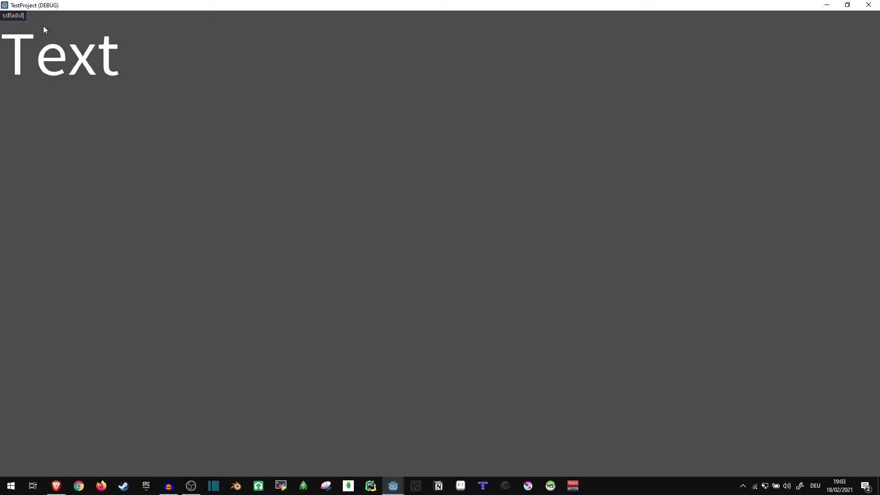
left_click(868, 5)
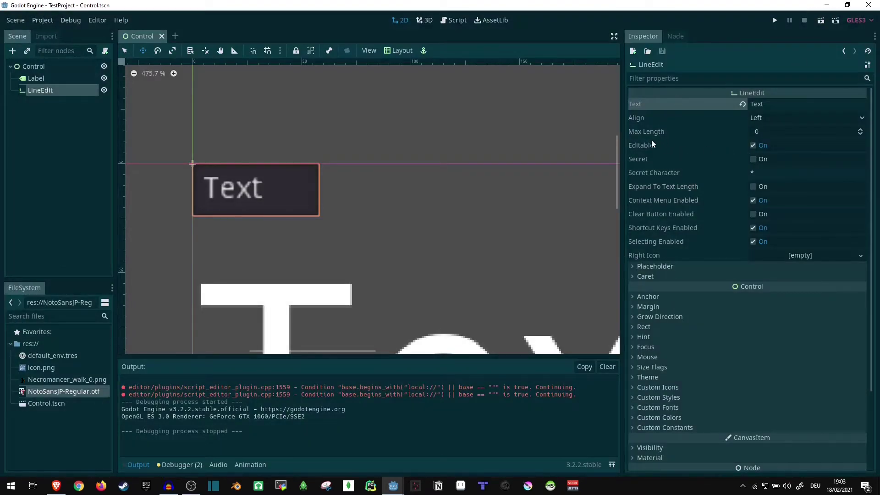
Step: Try the LineEdit with Editable off and with Secret on, restoring each option after viewing its effect
left_click(754, 145)
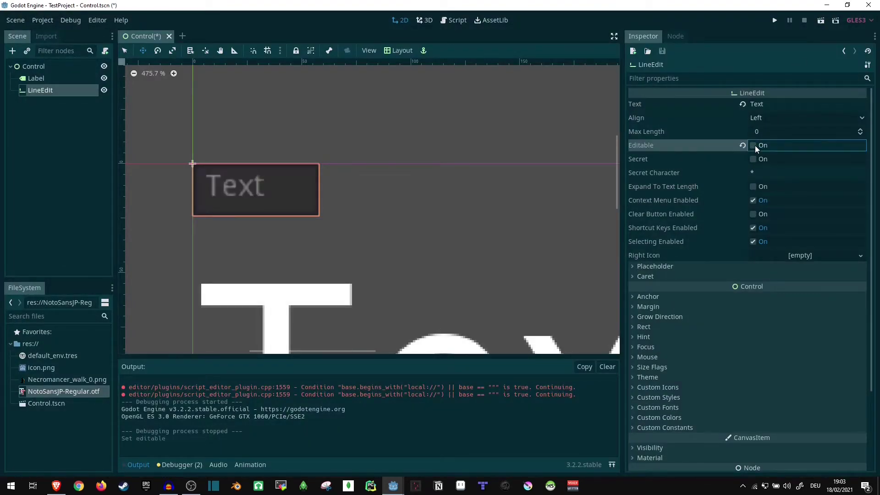
left_click(753, 145)
left_click(753, 159)
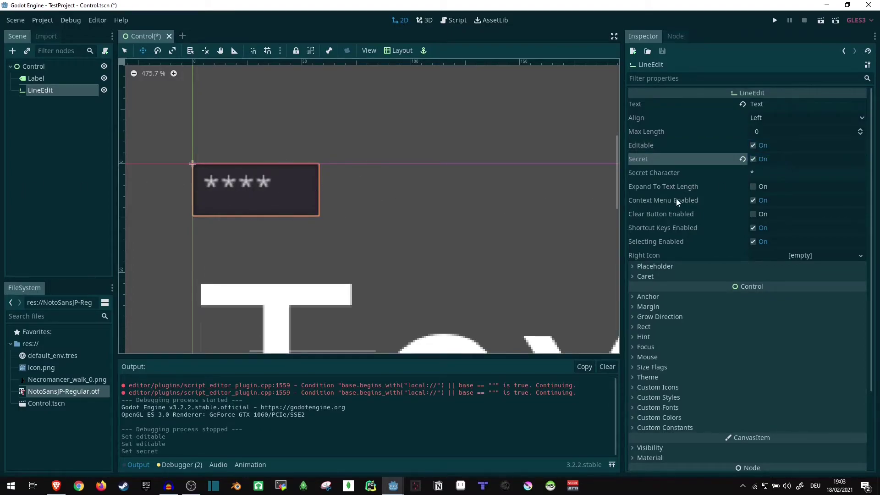
left_click(753, 159)
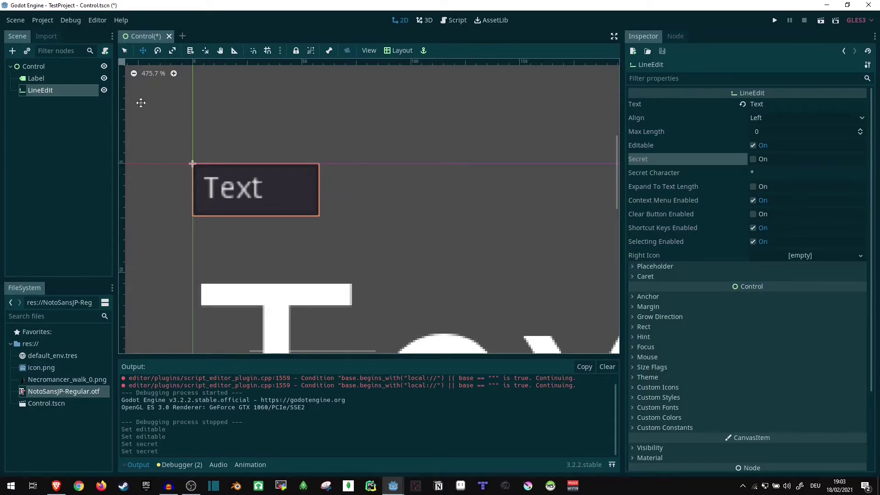
Step: Delete the Label and LineEdit nodes from the scene
left_click(46, 77)
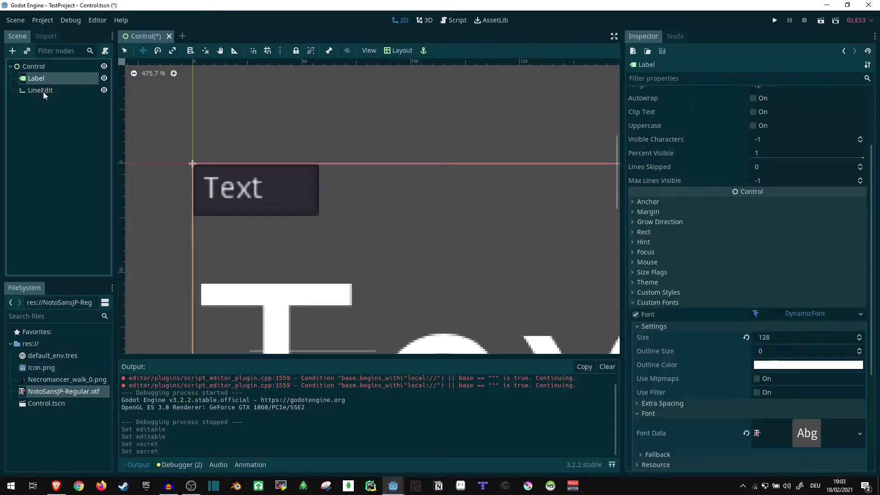
left_click(43, 92, "shift")
key("Delete")
Step: Search the node types for "control" and add a FileDialog as a child of the Control node
left_click(36, 69)
key("ctrl+a")
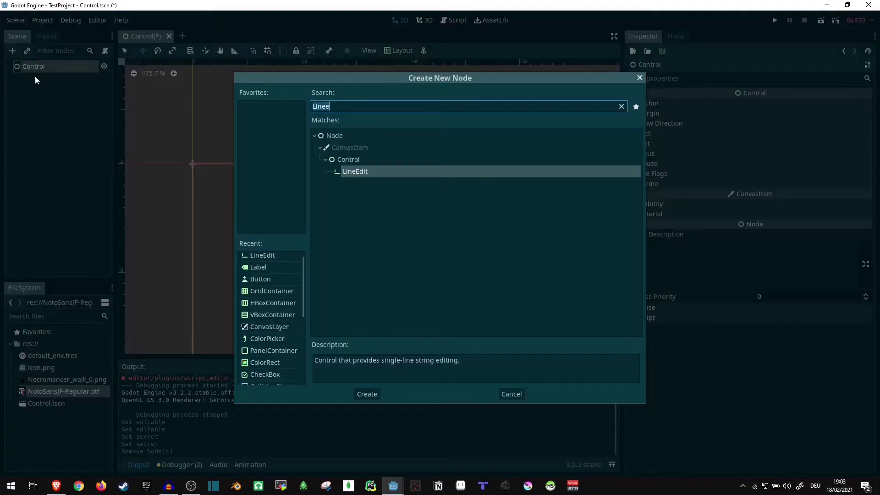
type("control")
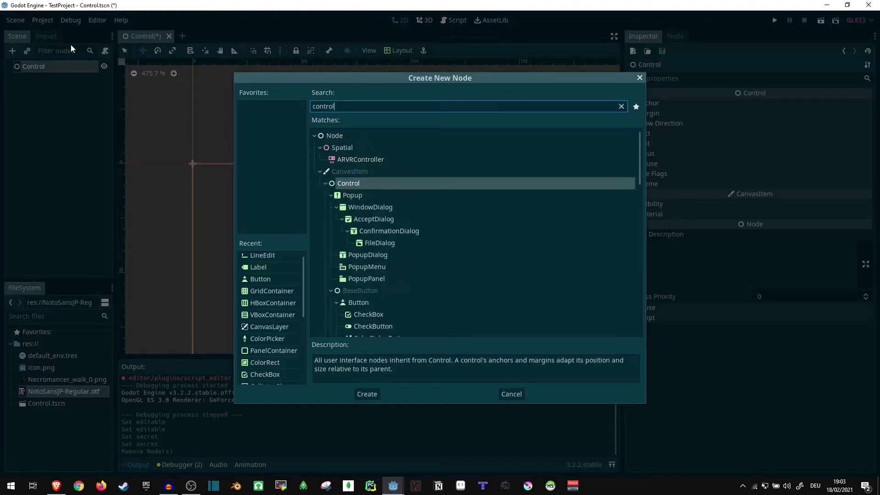
left_click(358, 194)
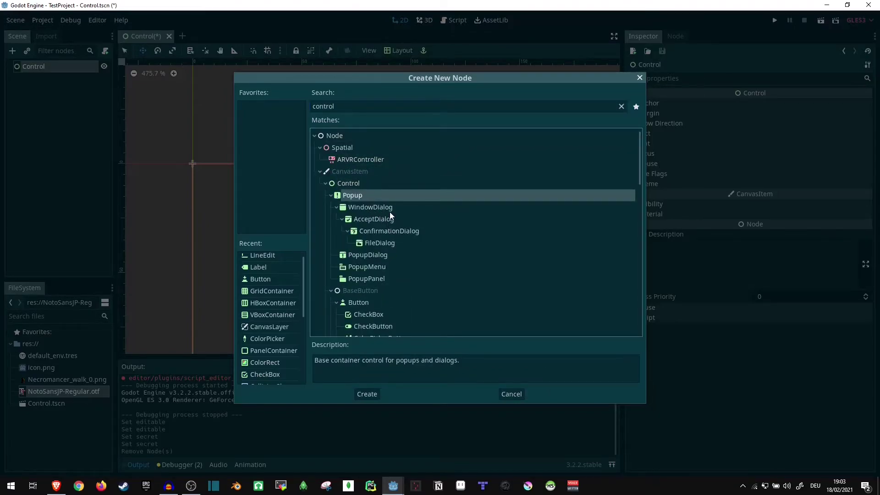
left_click(389, 211)
left_click(384, 220)
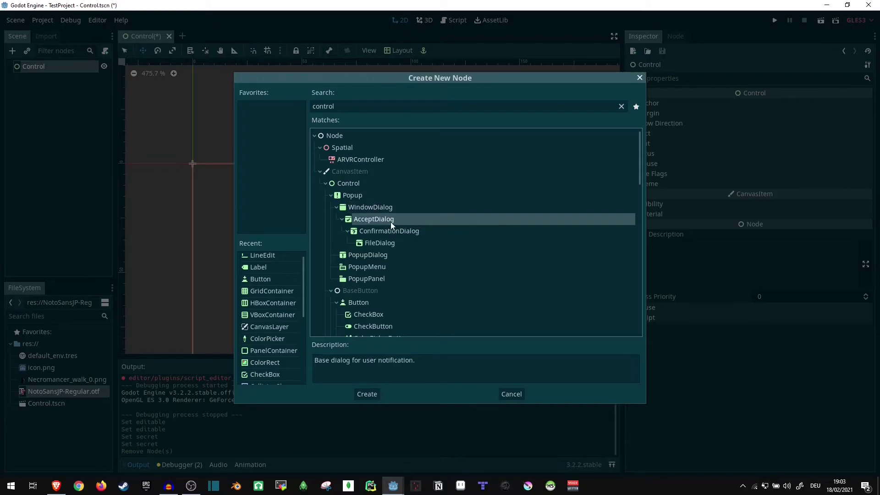
left_click(383, 245)
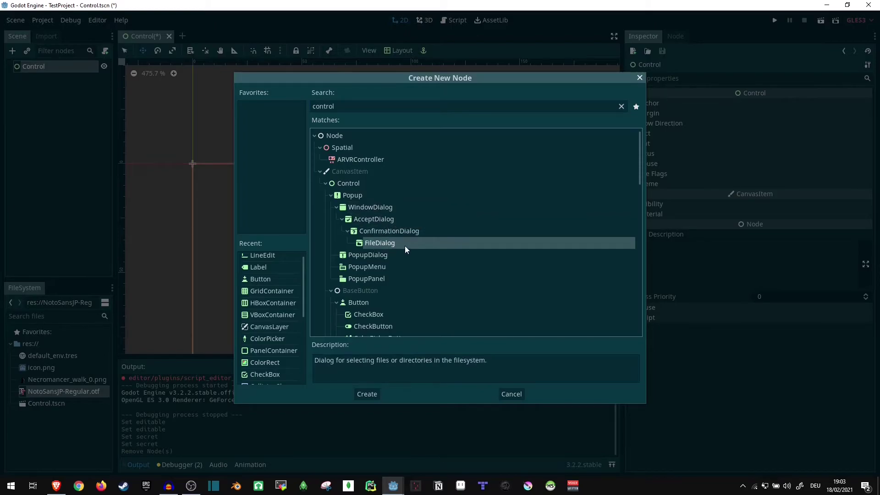
scroll(405, 248, "down", 1)
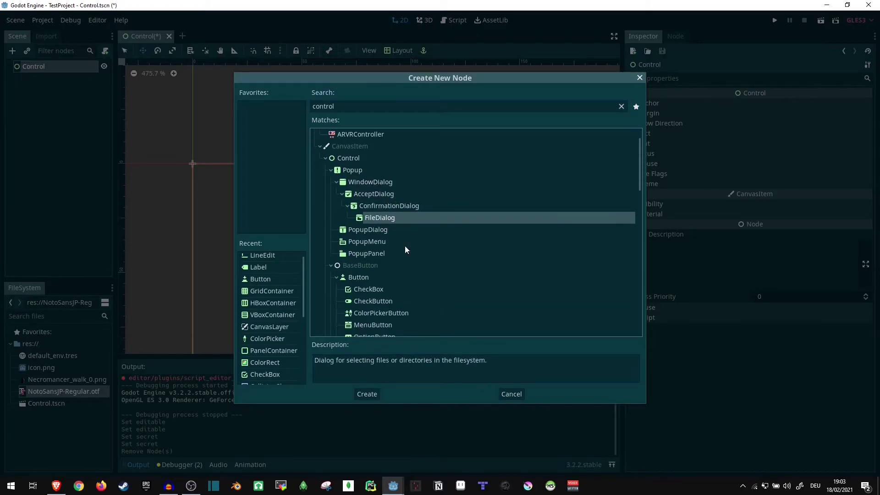
double_click(380, 217)
Step: Make the FileDialog visible in the viewport and move it slightly away from the origin
scroll(294, 165, "down", 10)
scroll(234, 122, "down", 4)
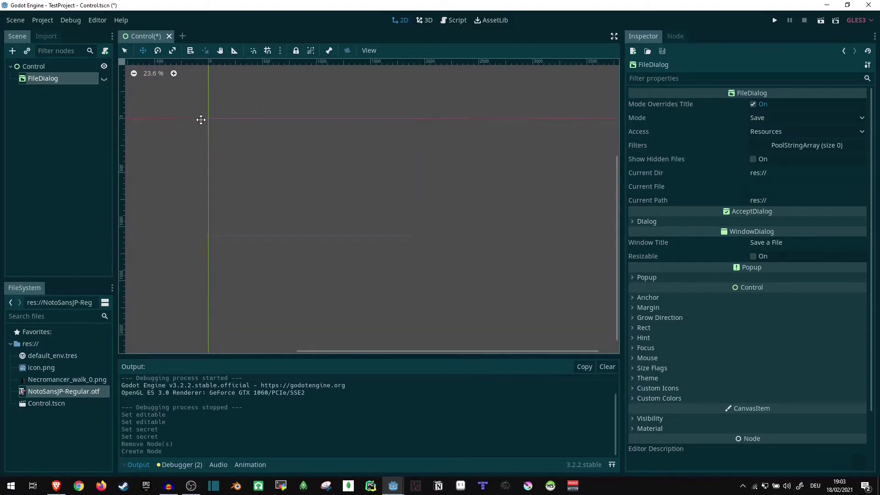
left_click(104, 77)
scroll(173, 98, "up", 6)
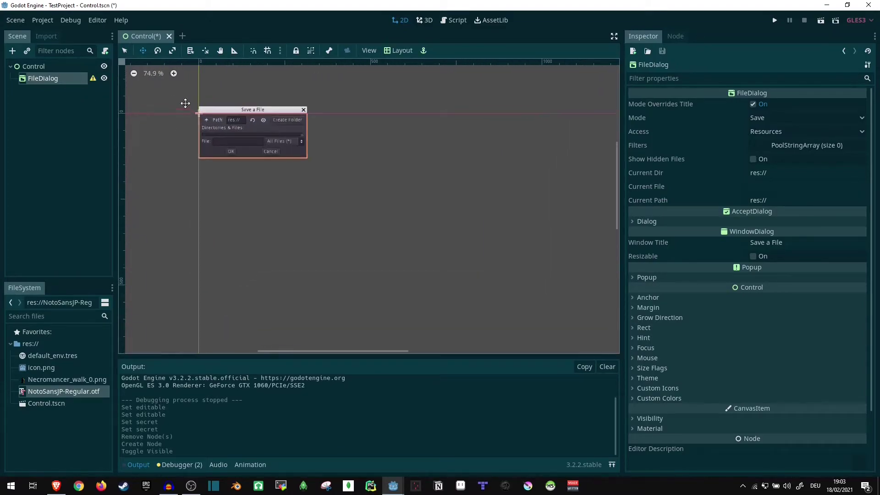
left_click_drag(186, 104, 195, 118)
scroll(222, 120, "up", 6)
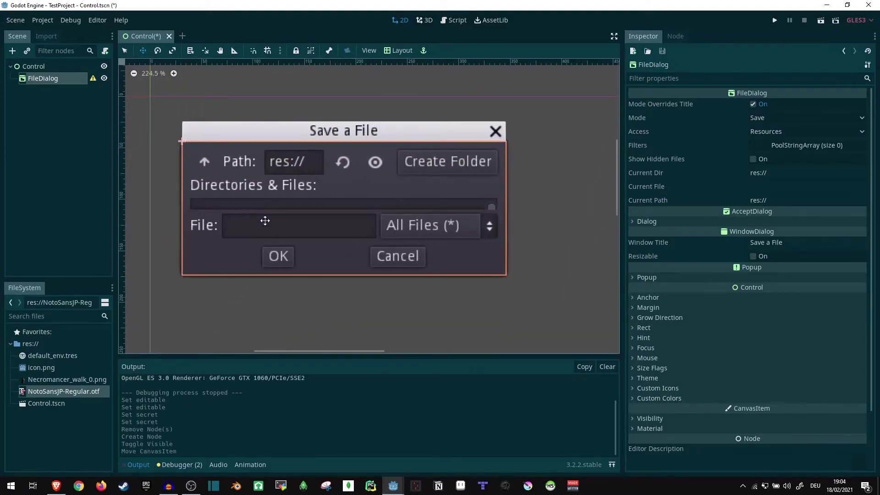
Step: Enlarge the FileDialog in height and width, and view its available Mode options without changing the mode
scroll(442, 172, "down", 2)
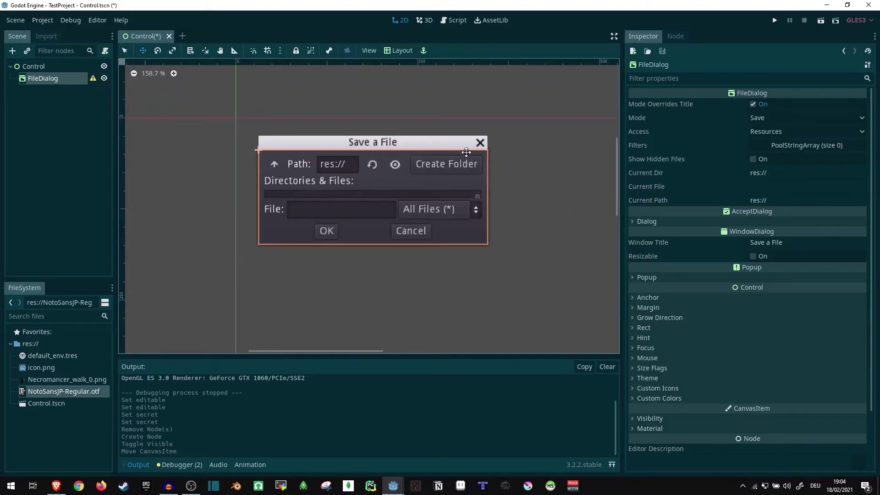
scroll(297, 197, "up", 2)
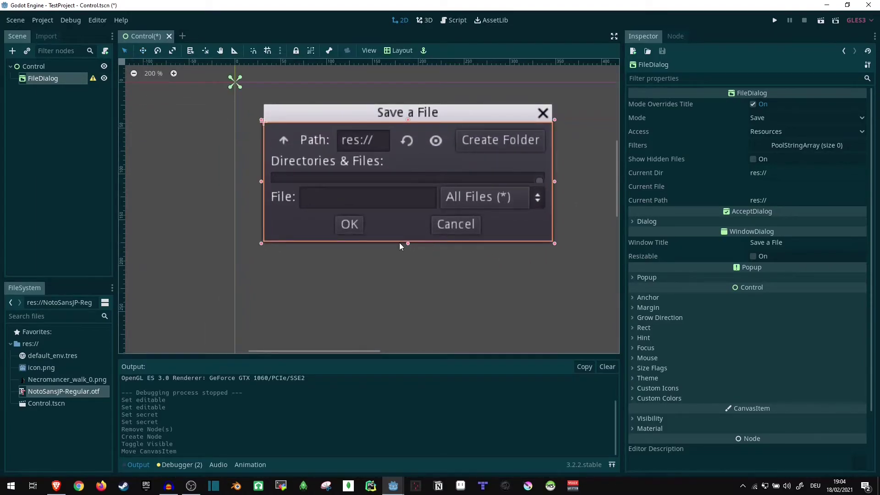
left_click_drag(407, 243, 435, 378)
left_click_drag(554, 252, 616, 252)
scroll(596, 252, "down", 3)
scroll(458, 206, "up", 2)
left_click_drag(479, 187, 573, 194)
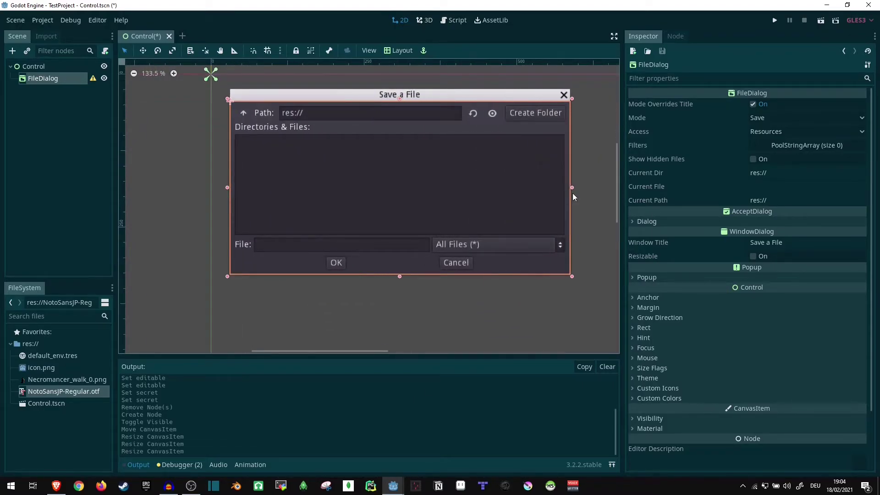
left_click(765, 119)
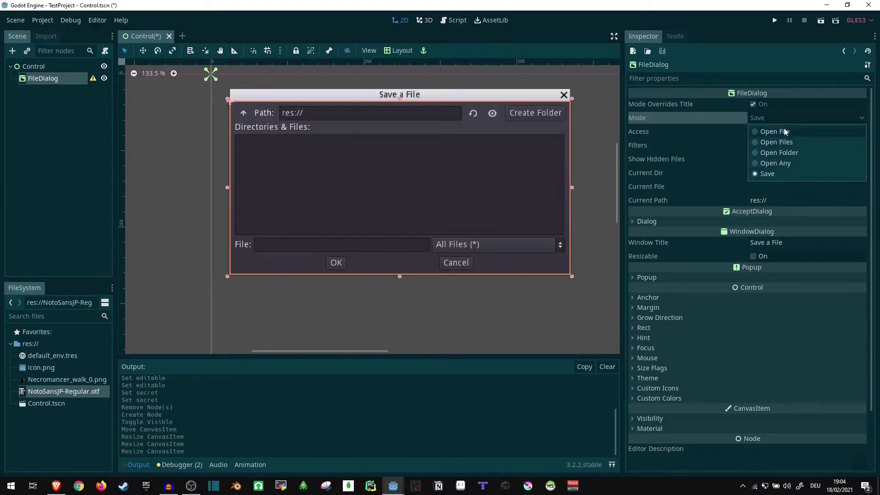
left_click(768, 116)
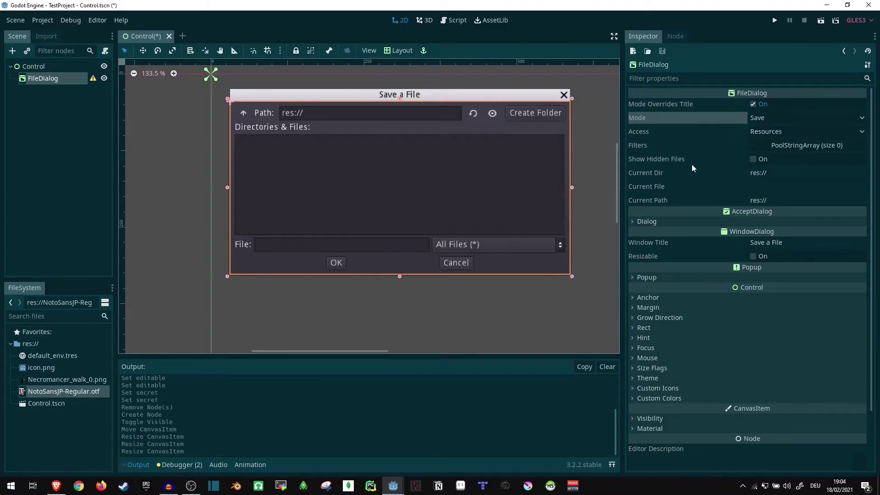
Step: Delete the FileDialog node from the scene
left_click(53, 78)
key("Delete")
key("Return")
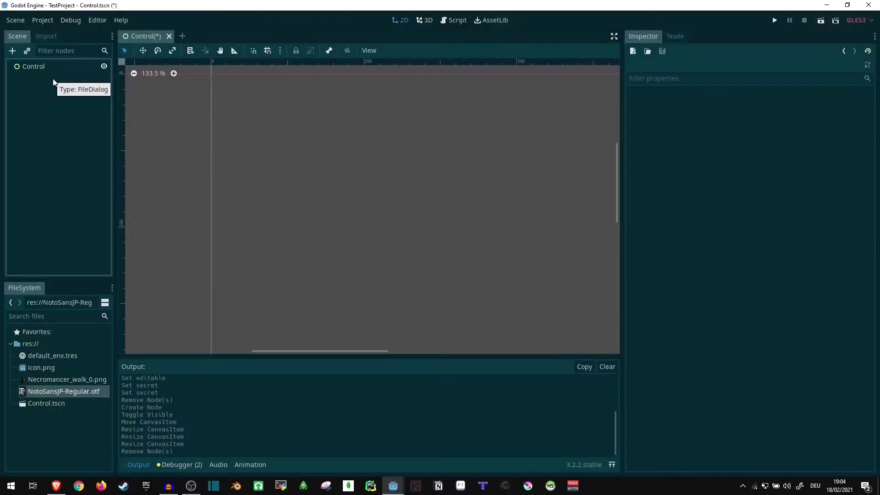
Step: Browse the button node types and add a CheckBox as a child of the Control node
right_click(43, 69)
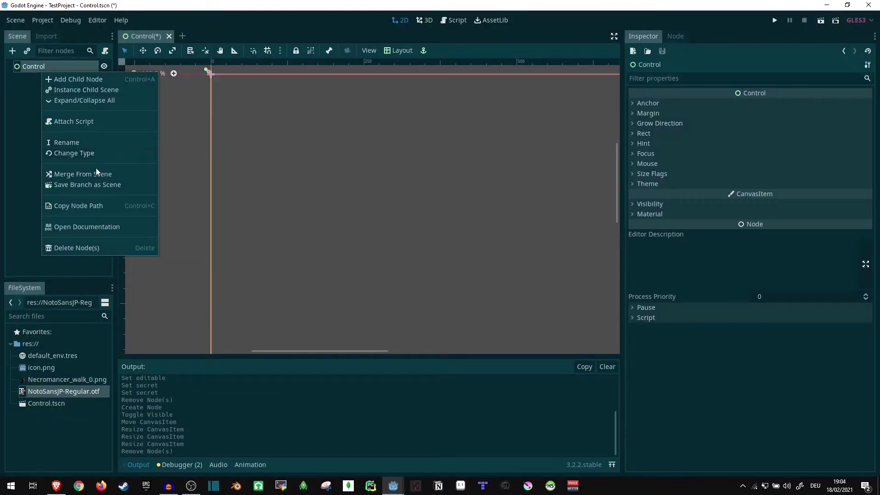
left_click(94, 80)
scroll(398, 206, "down", 5)
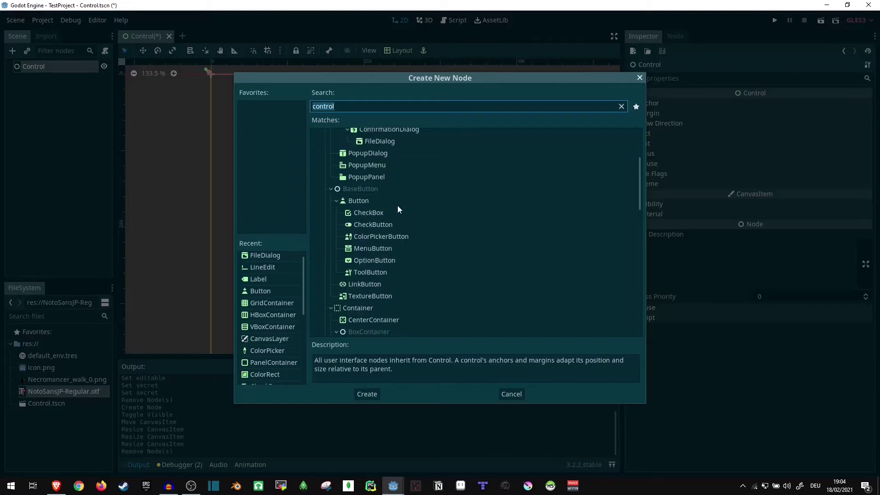
left_click(349, 150)
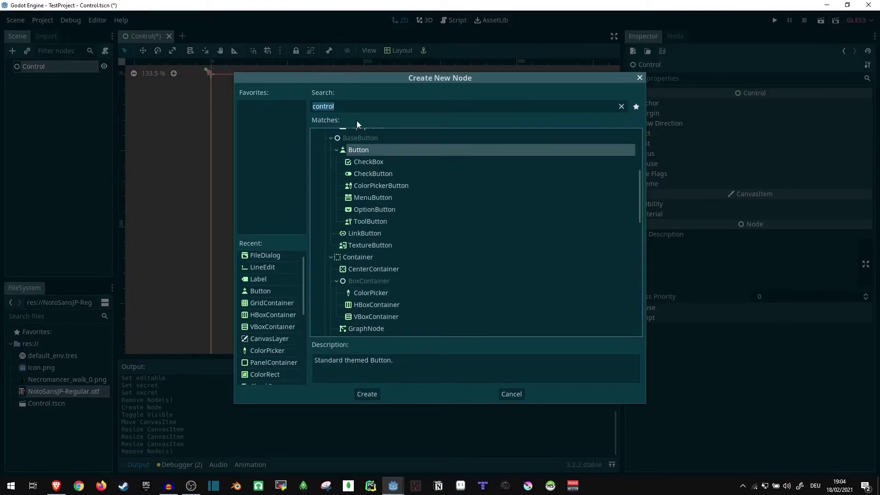
left_click(393, 163)
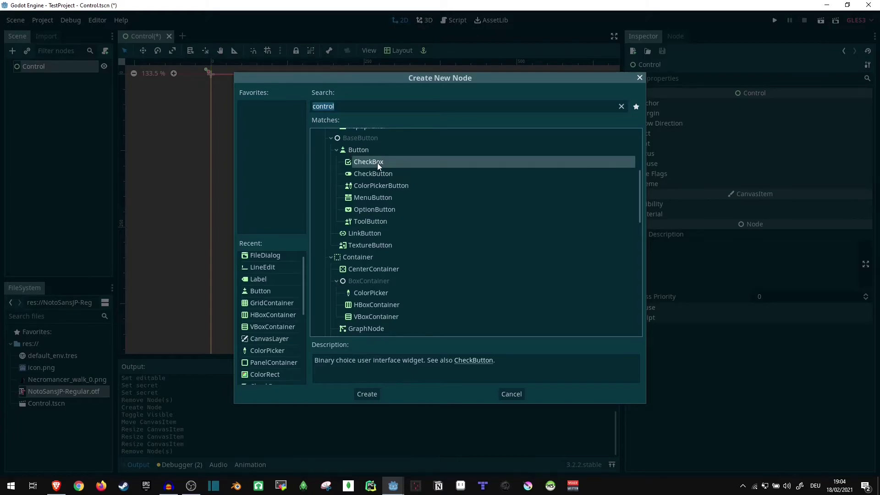
double_click(377, 163)
Step: Set the CheckBox's text to "Text"
scroll(204, 75, "up", 6)
left_click(757, 104)
type("Text")
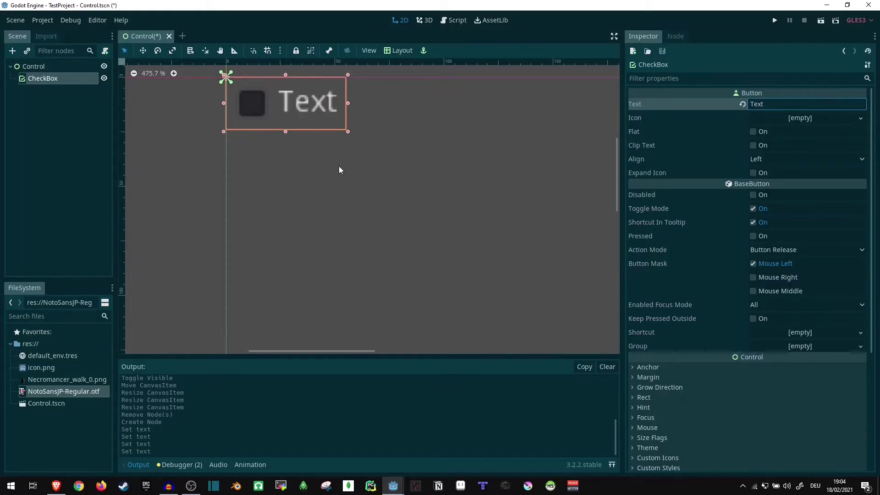
Step: Look through the button node types and add an OptionButton as a child of the Control node
left_click(54, 69)
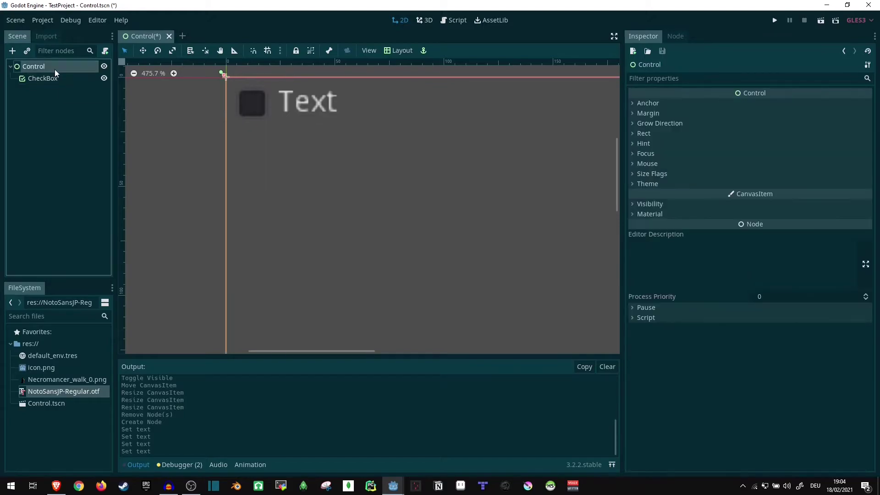
right_click(54, 70)
left_click(70, 75)
left_click(375, 206)
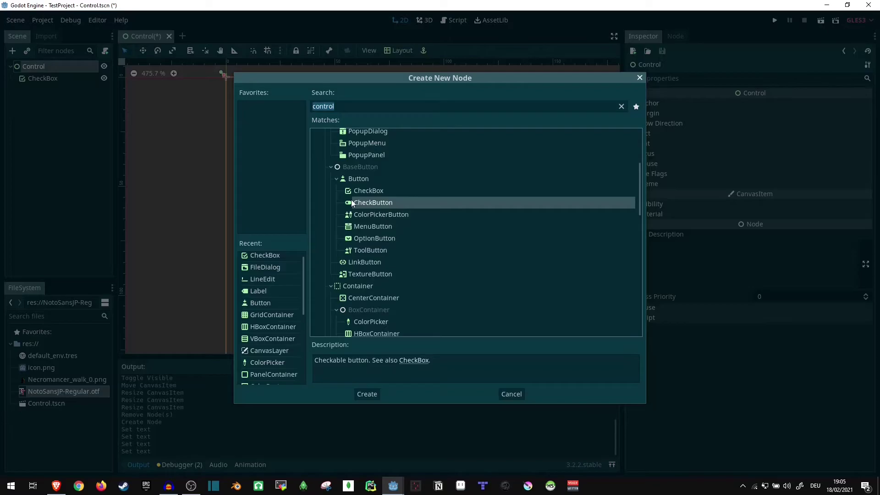
scroll(397, 182, "down", 3)
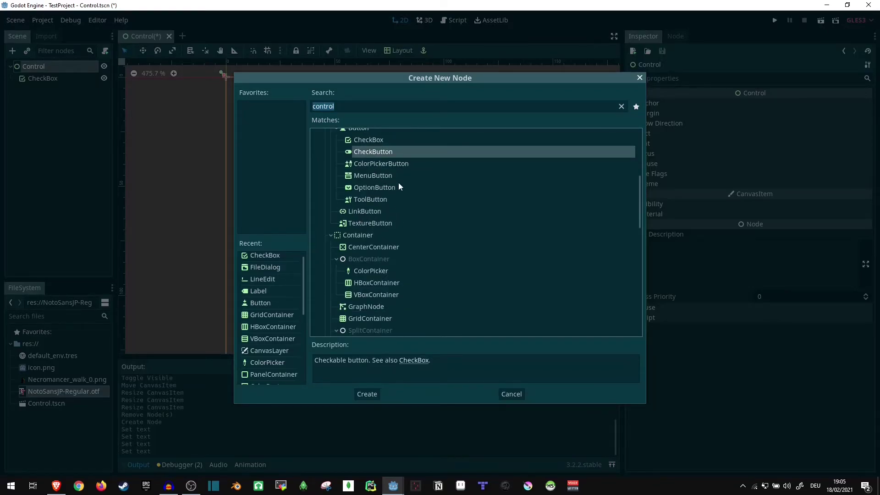
left_click(373, 188)
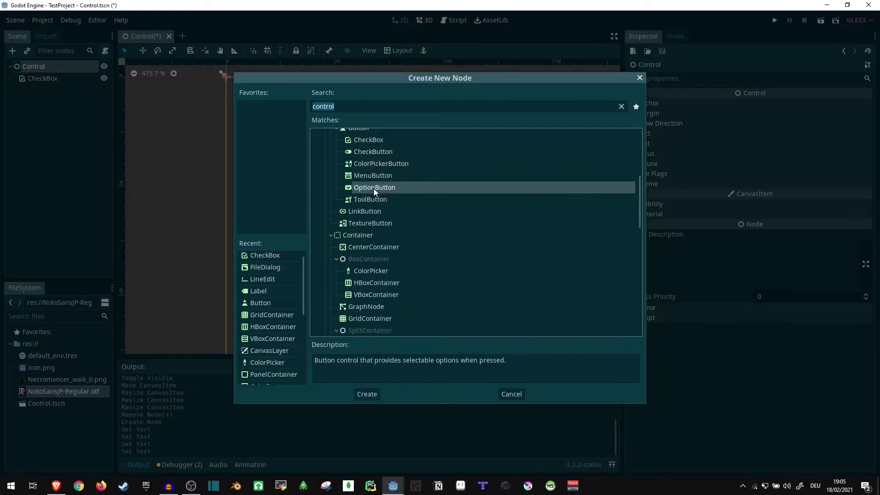
double_click(373, 188)
Step: Delete the CheckBox node from the scene
left_click(50, 78)
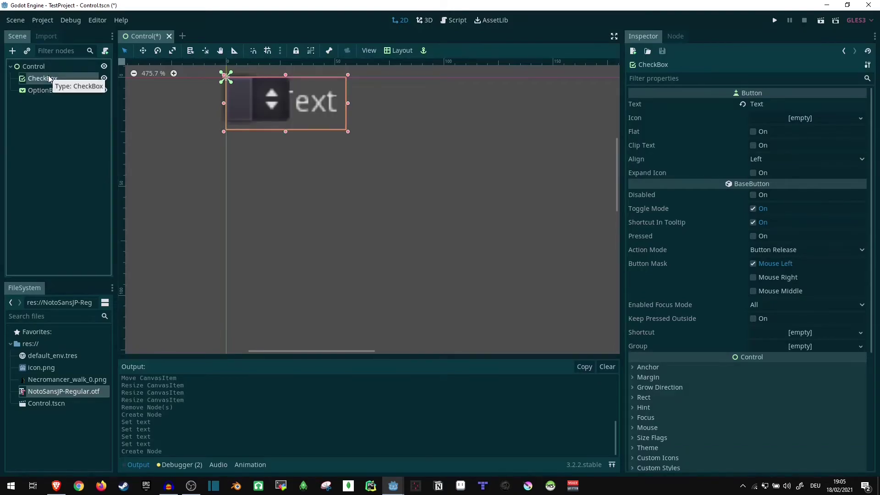
key("Delete")
key("Return")
Step: Widen the OptionButton to about 145 px and set its text to "OptionButton"
left_click(50, 78)
left_click_drag(290, 99, 548, 115)
left_click(776, 125)
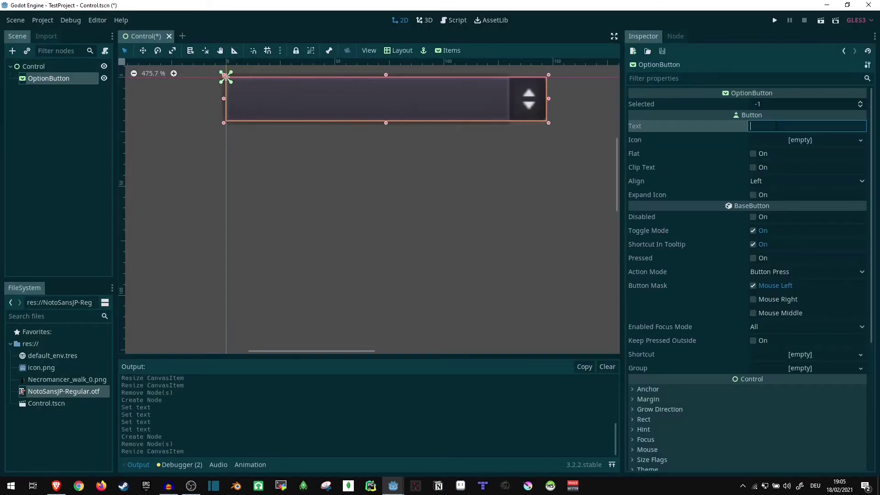
type("OptionButton")
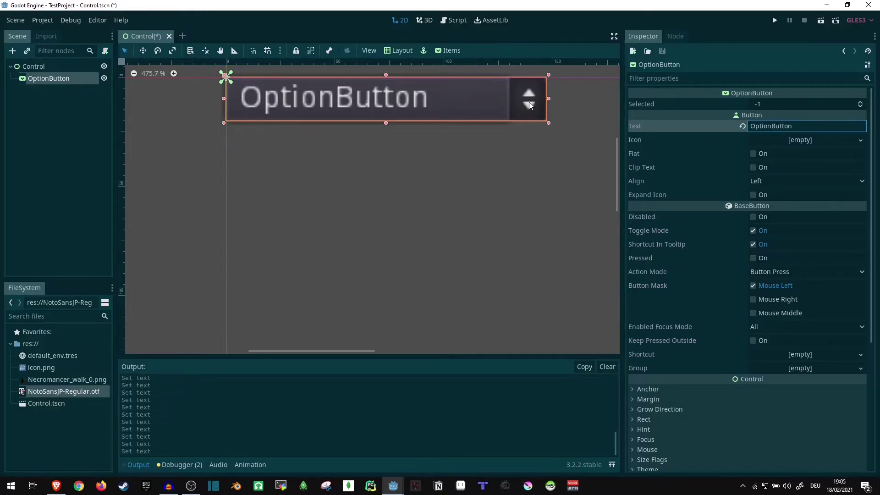
Step: Run the current scene to preview the OptionButton, close the game window, and inspect the button up close in the editor
left_click(820, 20)
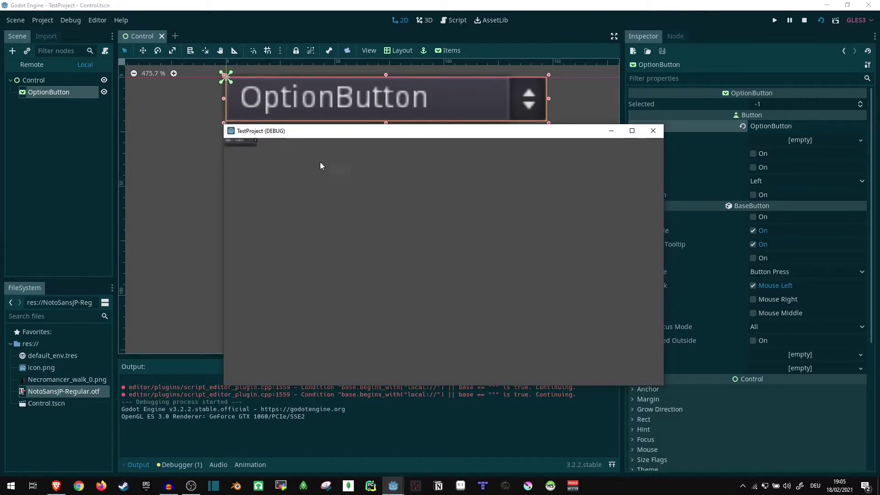
left_click(653, 130)
scroll(455, 120, "down", 3)
scroll(383, 87, "up", 1)
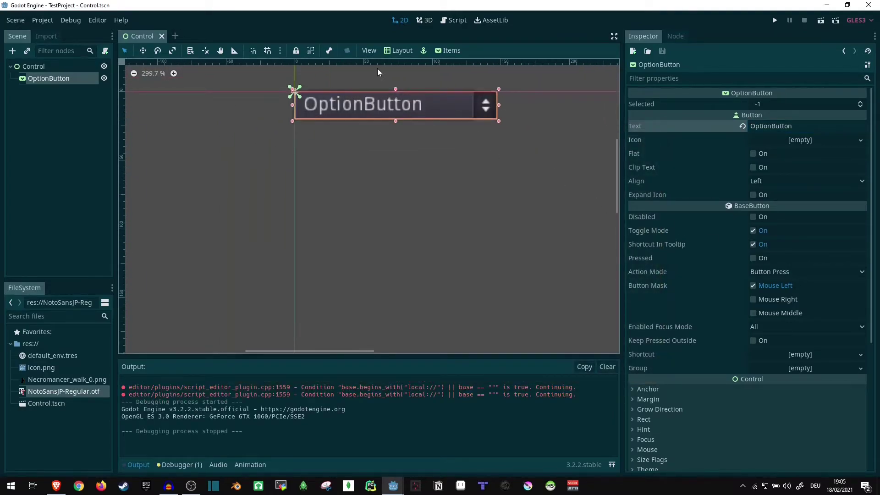
scroll(433, 189, "up", 3)
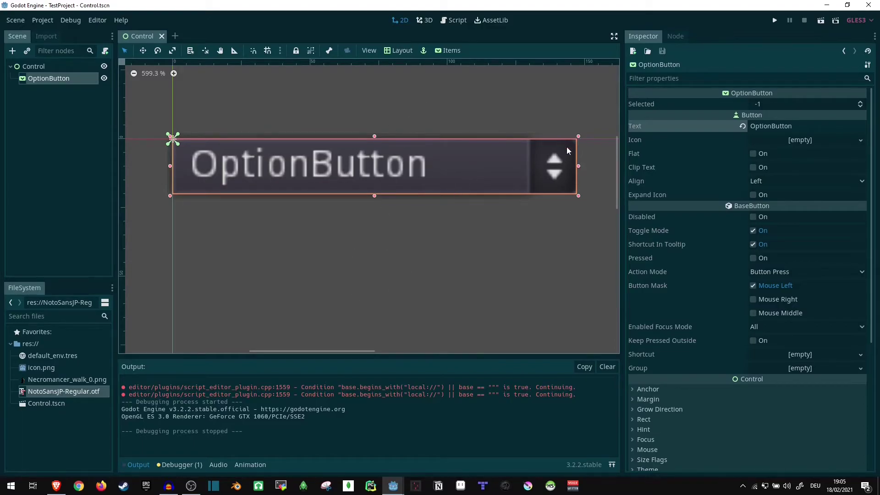
Step: Delete the OptionButton, compare the split container types, and add an HSplitContainer as a child of the Control node
key("Delete")
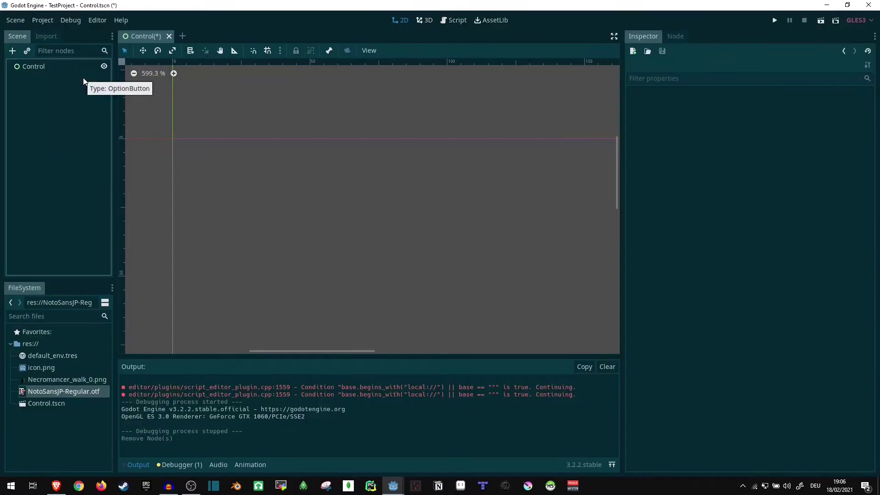
right_click(53, 68)
left_click(78, 75)
scroll(367, 216, "down", 1)
left_click(367, 215)
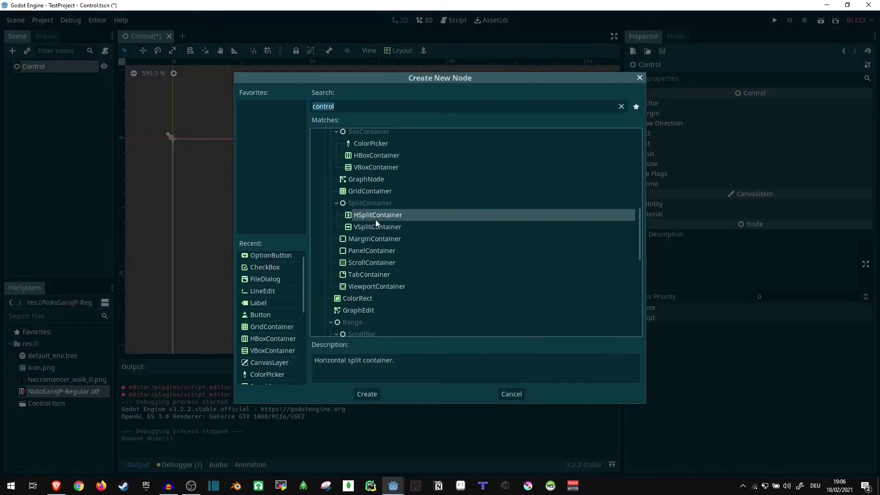
left_click(378, 226)
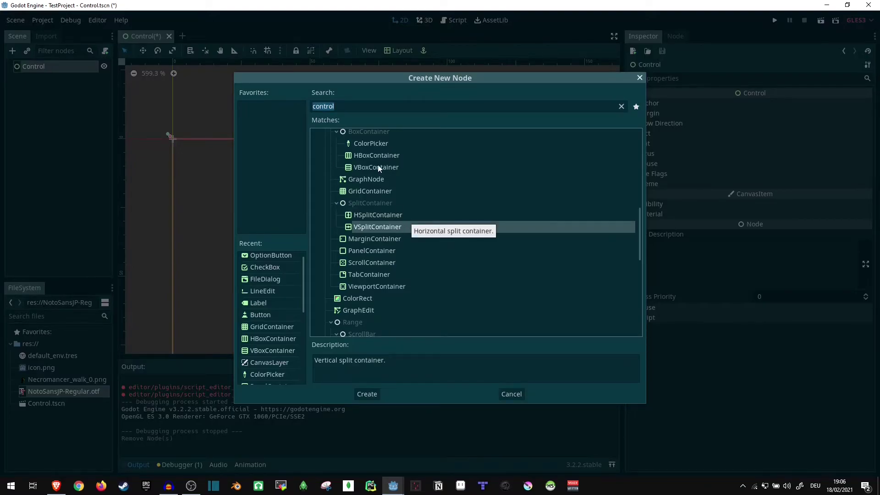
left_click(358, 213)
double_click(364, 215)
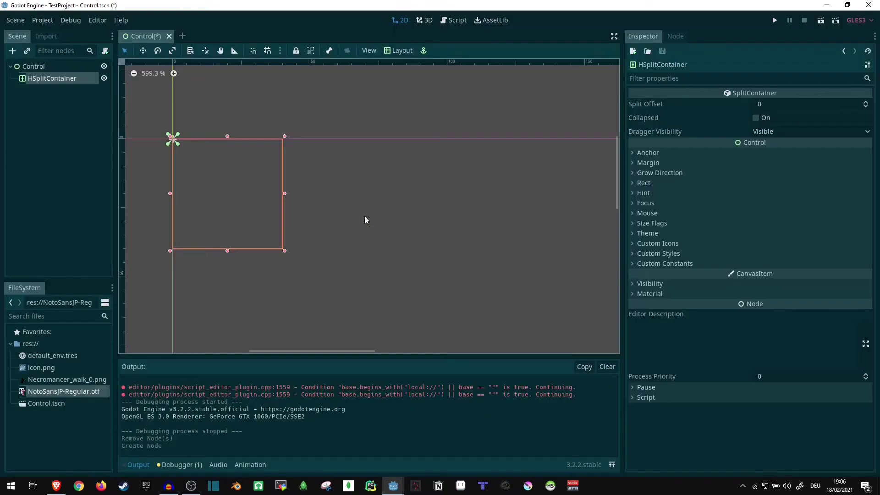
Step: Apply the Full Rect layout to the HSplitContainer
left_click(406, 50)
left_click(403, 252)
scroll(178, 117, "down", 2)
scroll(178, 110, "down", 10)
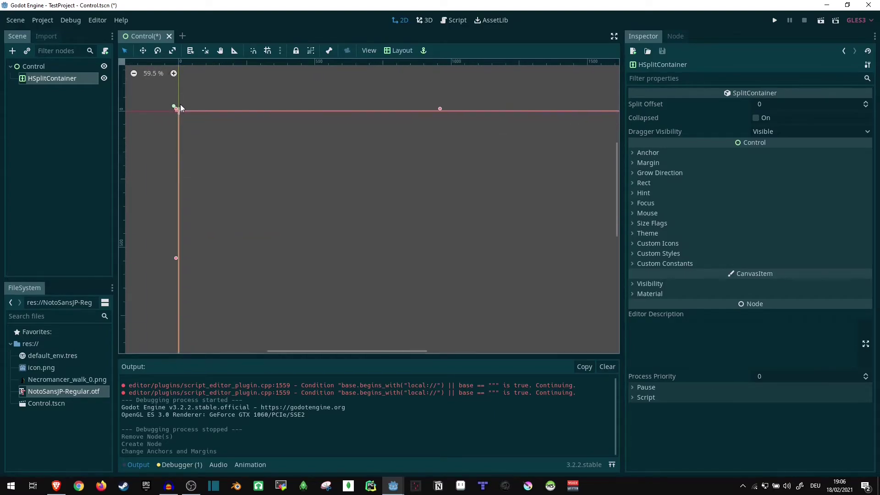
scroll(146, 96, "down", 1)
Step: Add a Button as a child of the HSplitContainer and duplicate it once
right_click(43, 76)
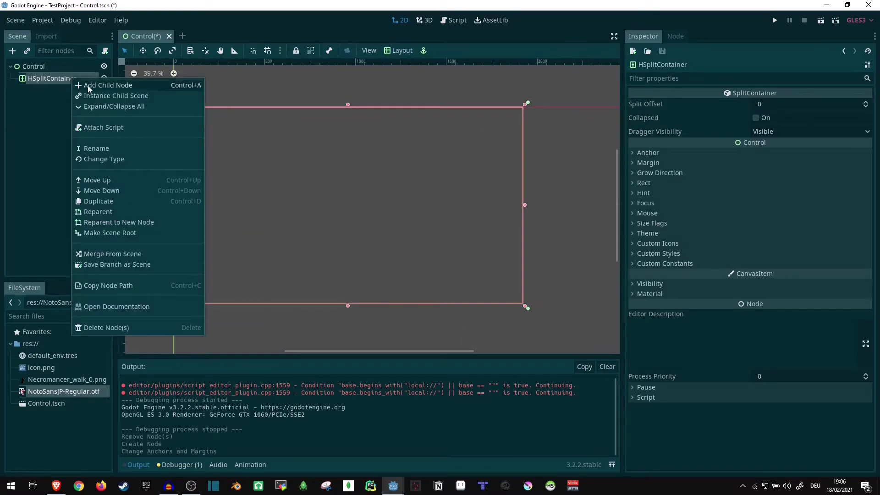
left_click(87, 85)
type("Button")
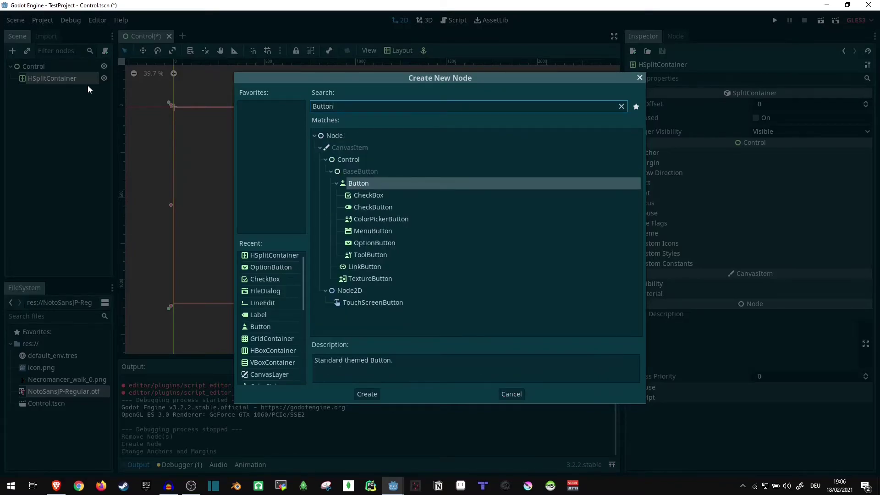
key("Return")
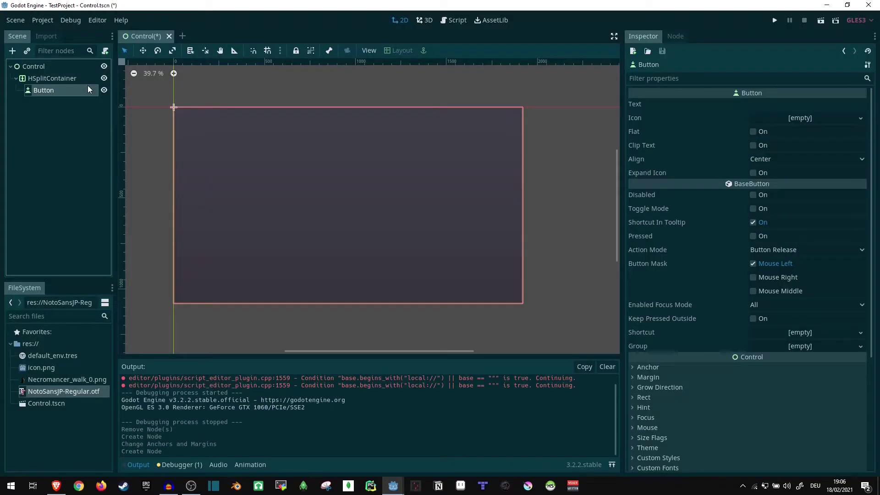
key("ctrl+d")
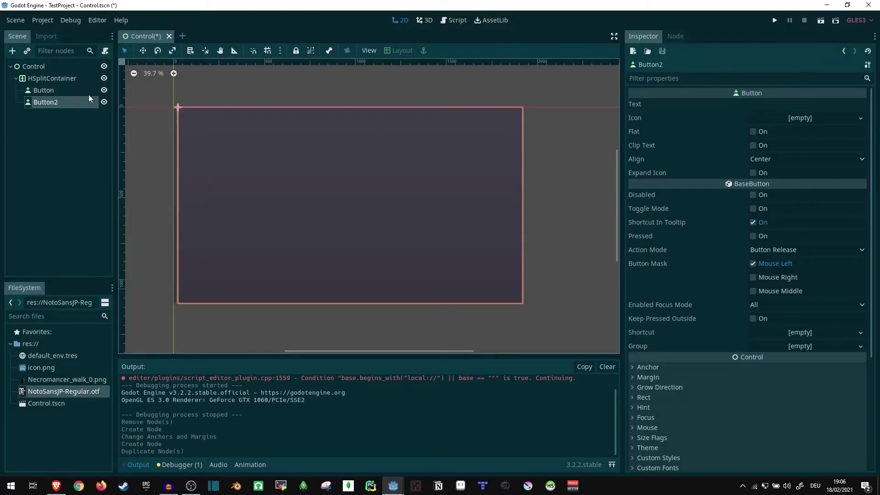
Step: Enable the Expand size flag horizontally and vertically on the first Button in the HSplitContainer
left_click(55, 90)
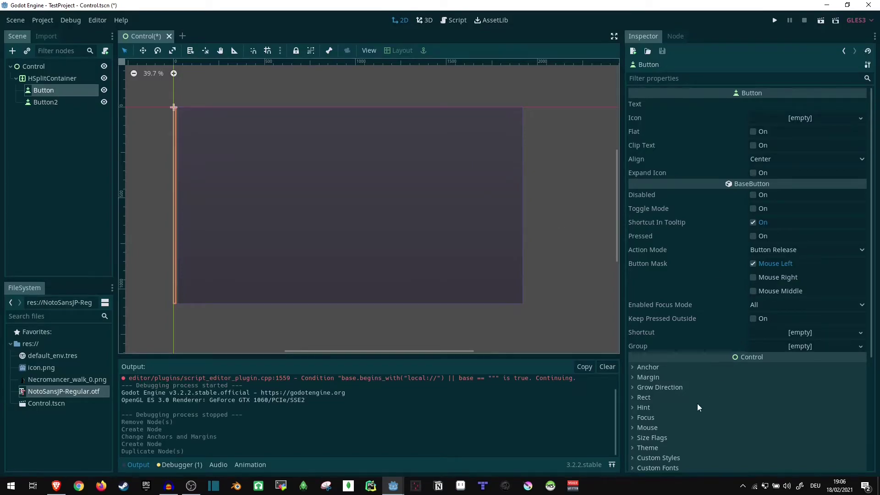
scroll(696, 403, "down", 3)
left_click(659, 325)
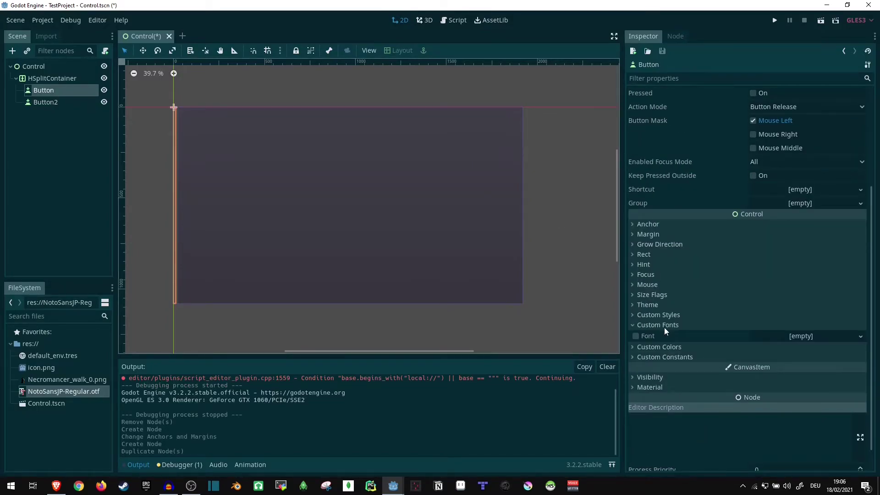
left_click(663, 326)
left_click(655, 296)
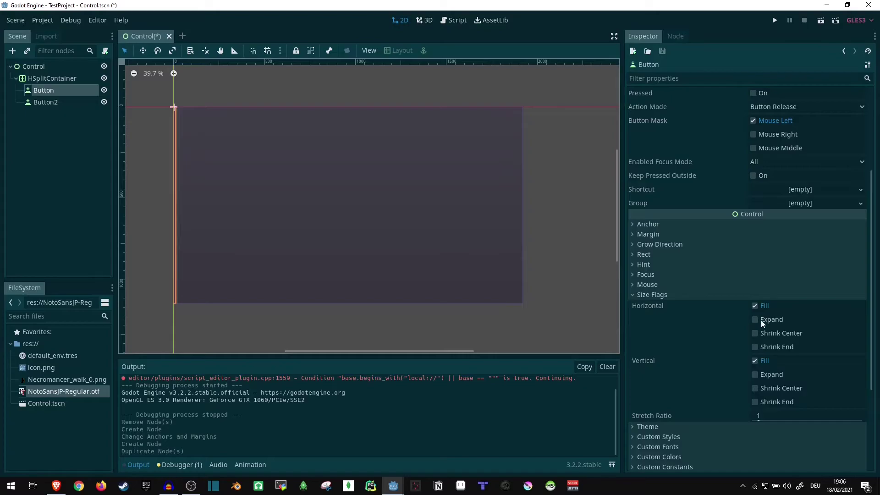
left_click(753, 320)
left_click(754, 374)
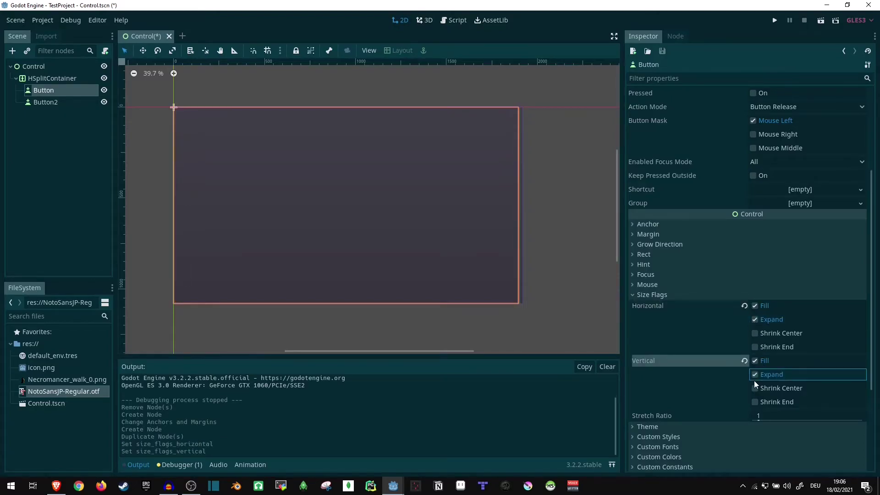
Step: Enable both the horizontal and vertical Expand size flags on Button2
left_click(46, 102)
left_click(660, 438)
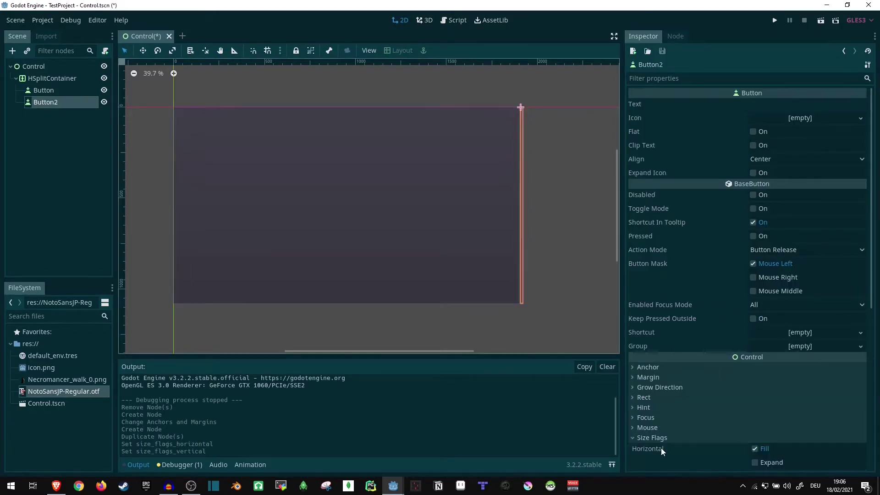
scroll(660, 448, "down", 3)
left_click(754, 320)
left_click(754, 374)
Step: Run the current scene and test the split divider by moving it well to the left and back just past the centre
left_click(820, 21)
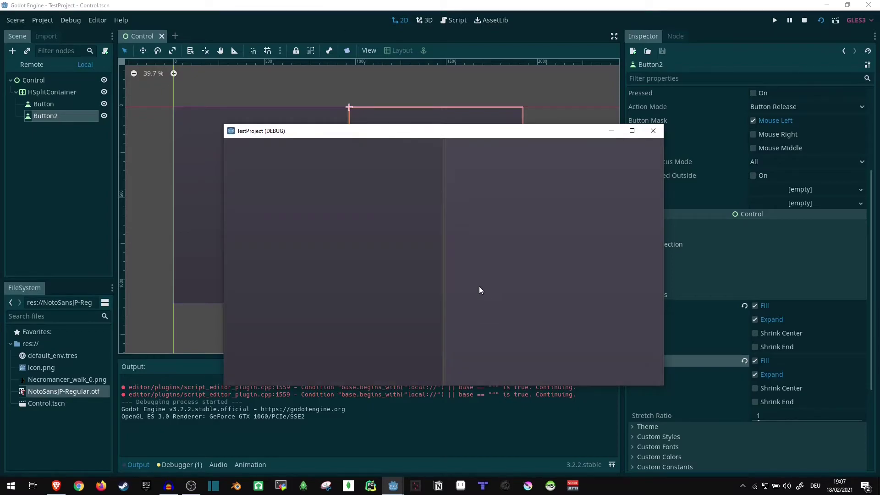
left_click_drag(443, 246, 321, 256)
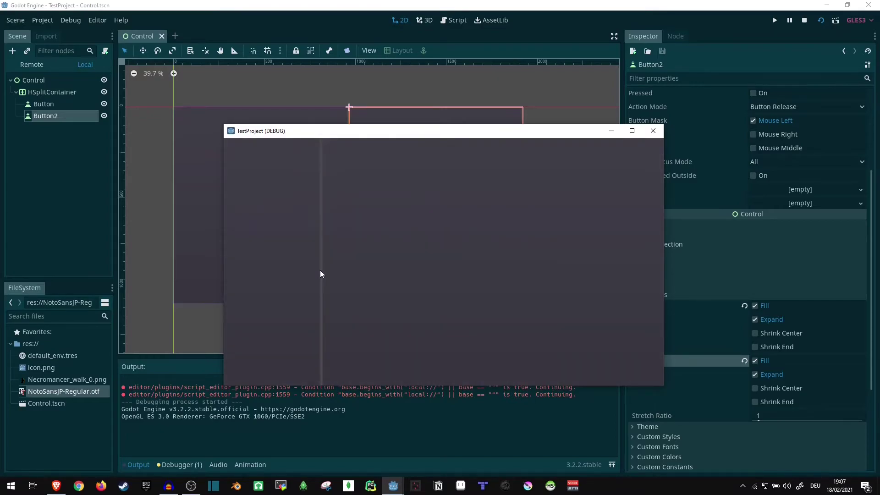
left_click_drag(321, 266, 458, 293)
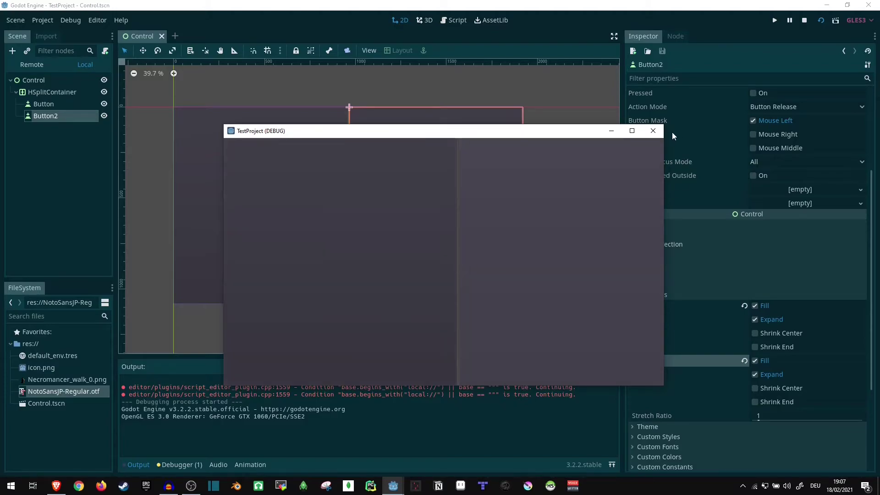
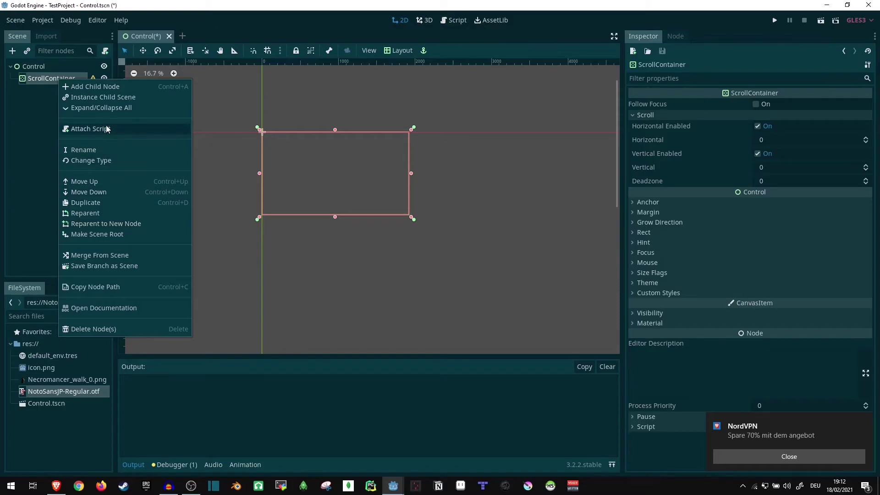
Step: Add a VBoxContainer as a child of the ScrollContainer
left_click(106, 87)
type("V")
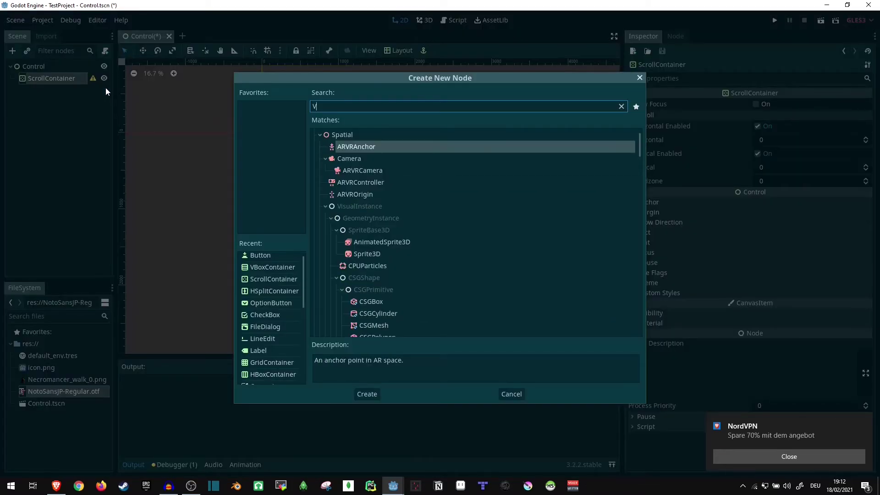
type("box")
key("Return")
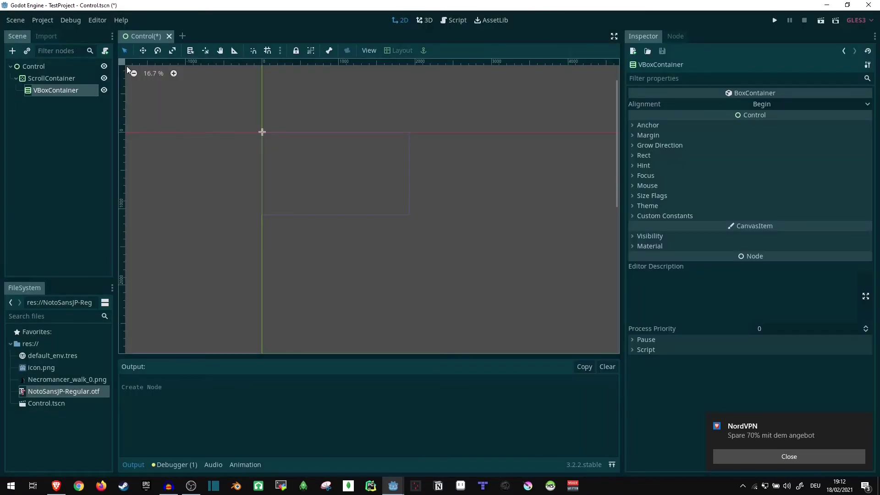
Step: Enable the horizontal and vertical Expand size flags on the VBoxContainer, and select its parent ScrollContainer
scroll(349, 232, "up", 2)
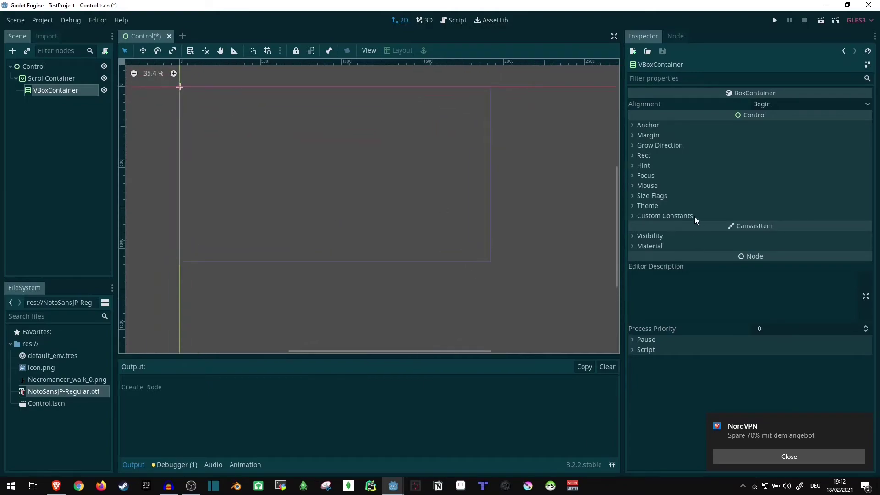
left_click(661, 196)
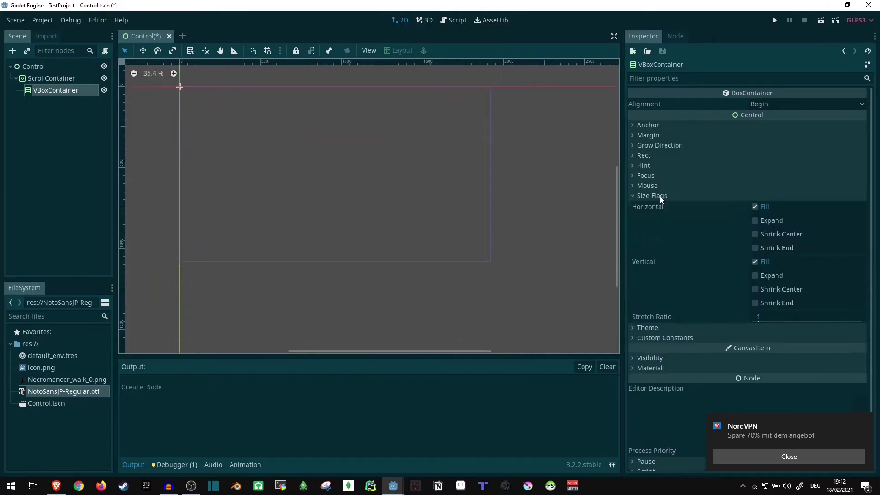
left_click(755, 221)
left_click(754, 274)
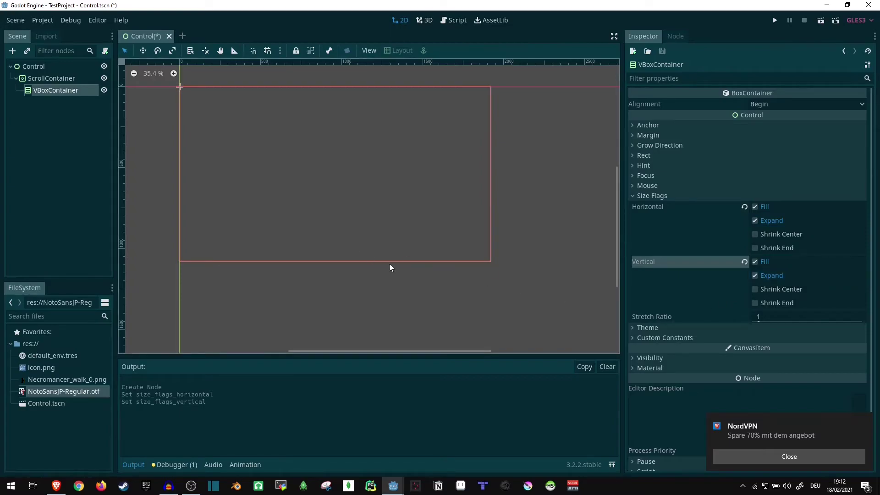
scroll(317, 169, "up", 2)
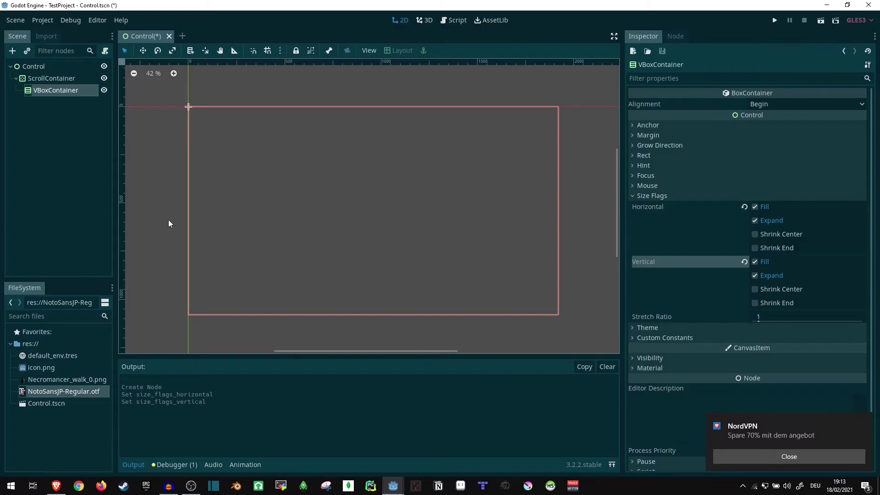
left_click(57, 79)
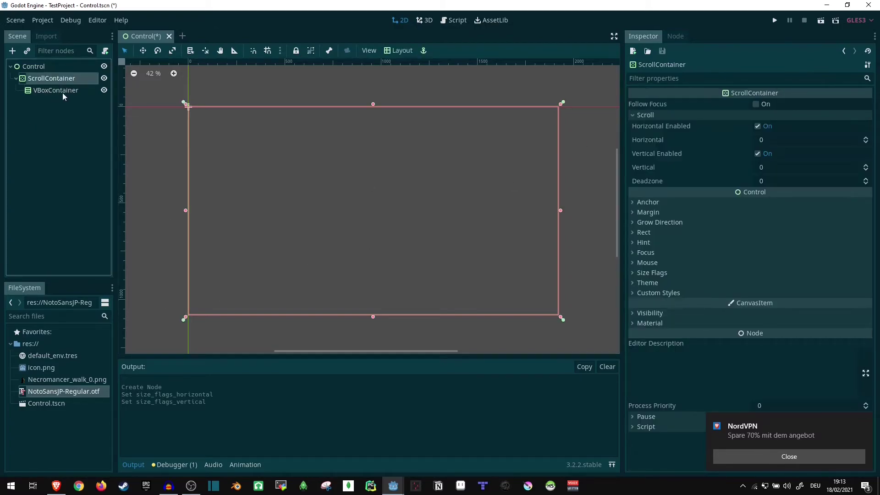
Step: Set the VBoxContainer's minimum height to 1080*2 in its Rect properties
left_click(63, 91)
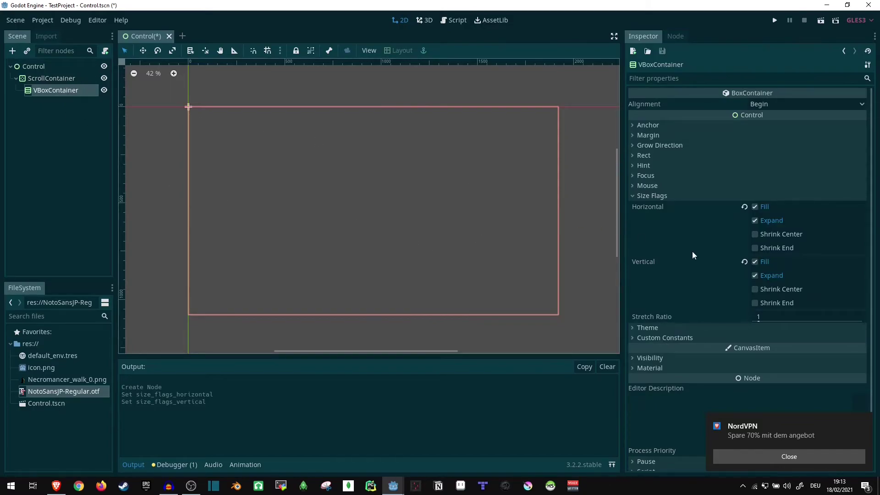
left_click(669, 165)
left_click(661, 157)
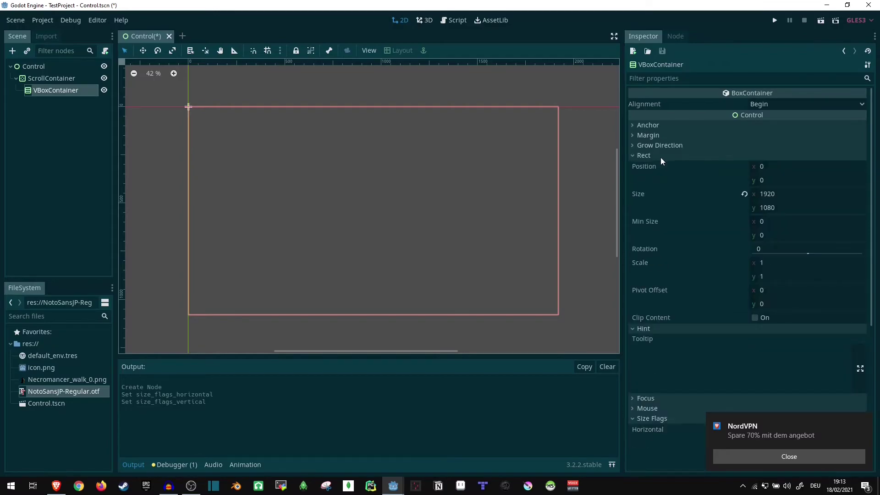
left_click(770, 235)
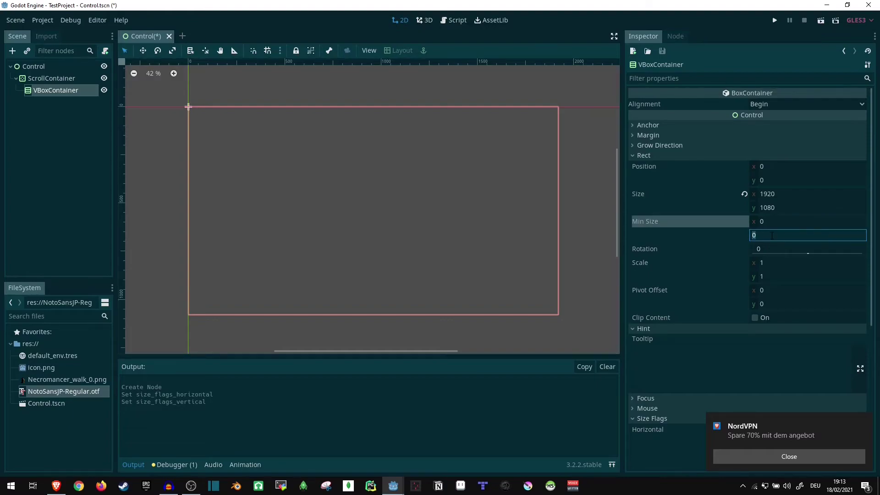
type("1080*2")
key("Return")
scroll(432, 128, "down", 6)
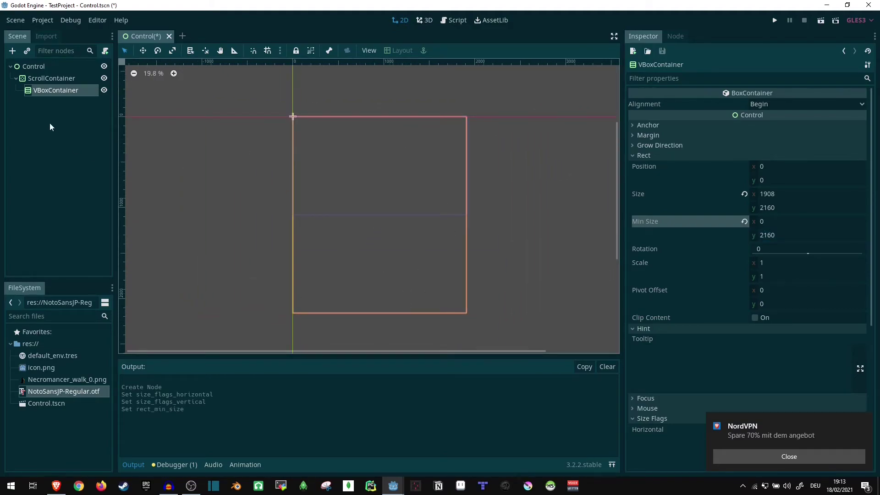
Step: Add a Button node as a child of the VBoxContainer
right_click(51, 100)
left_click(68, 106)
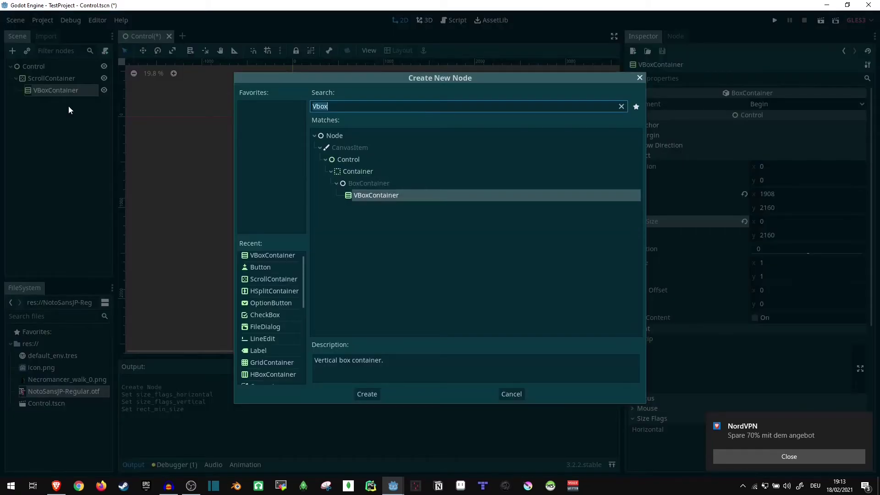
type("Button")
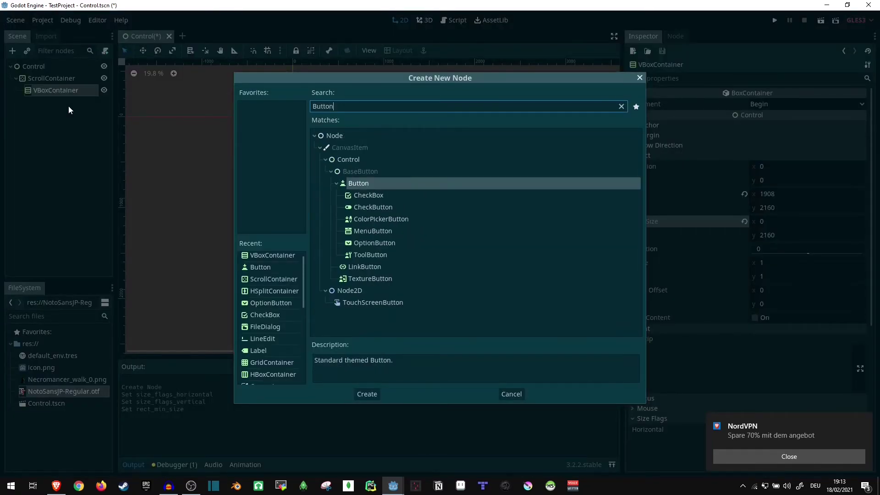
key("Return")
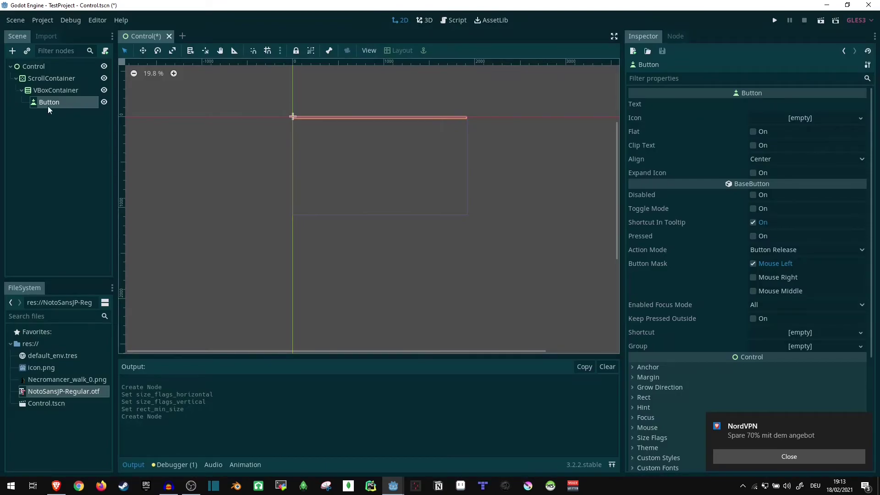
Step: Enable the horizontal and vertical Expand size flags on the new Button
scroll(653, 272, "down", 4)
left_click(652, 277)
left_click(755, 305)
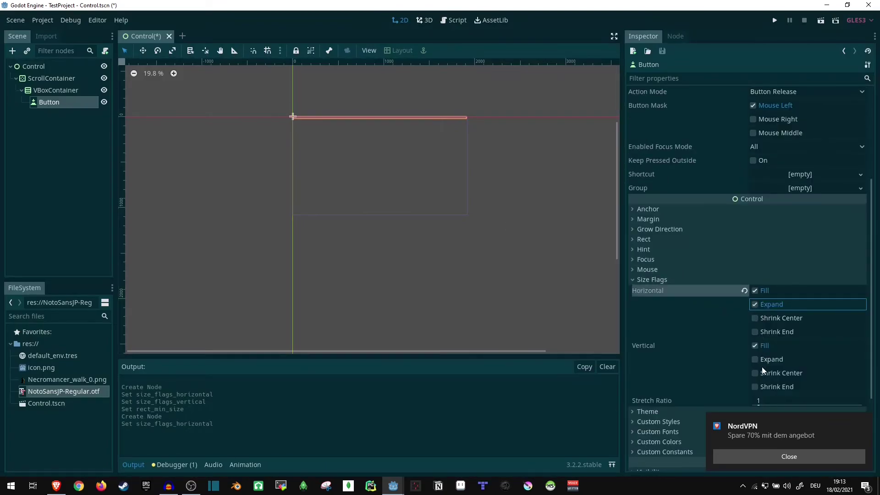
left_click(754, 360)
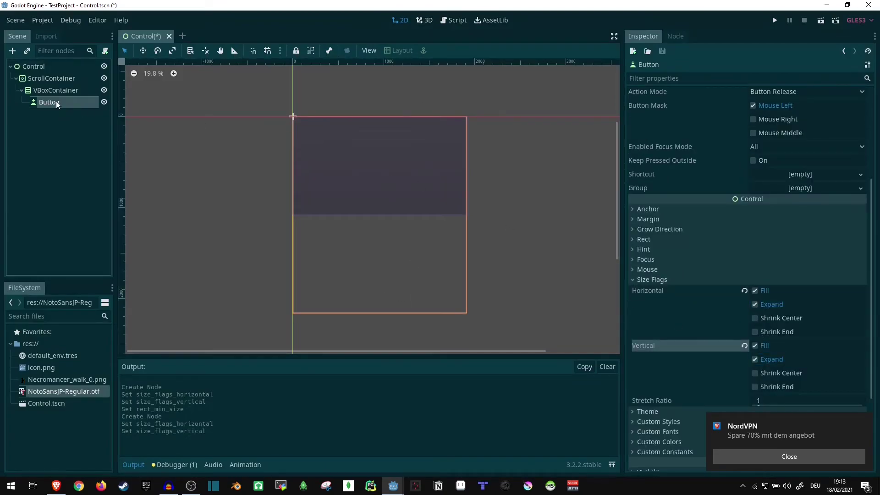
Step: Duplicate the Button three times inside the VBoxContainer
key("ctrl+d")
key("ctrl+d")
key("ctrl+d")
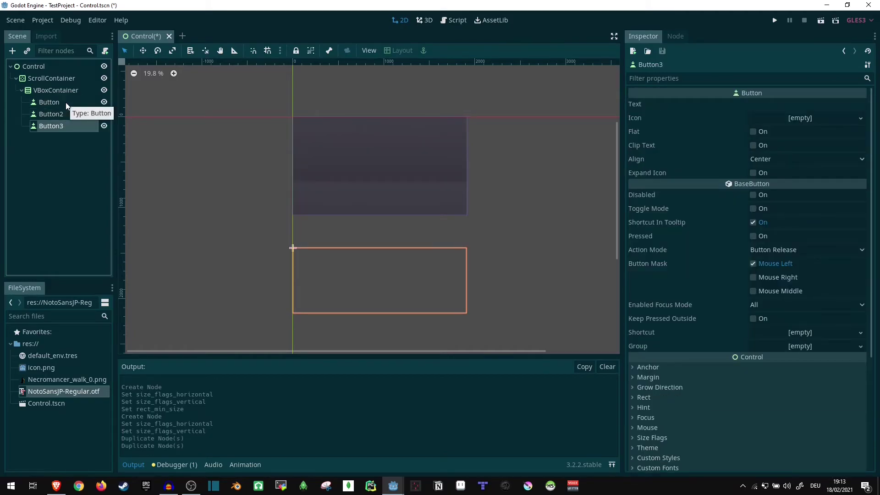
scroll(383, 212, "up", 1)
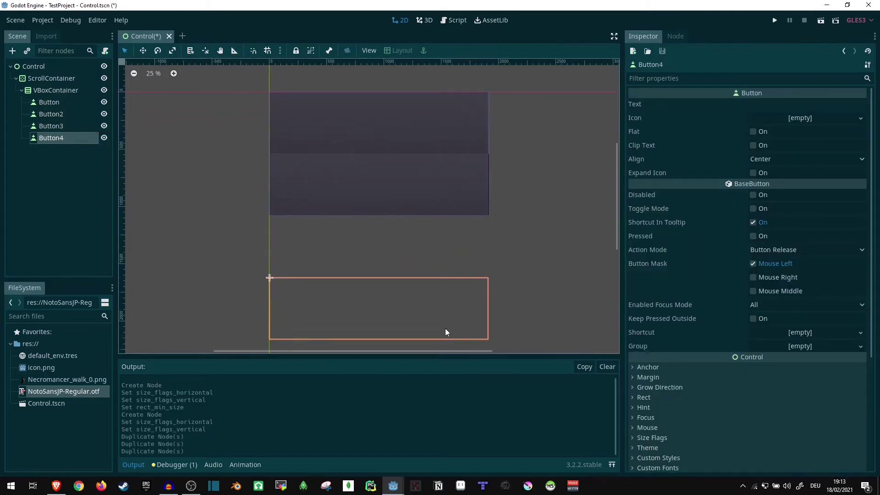
Step: Run the current scene maximized, test vertical scrolling through the four buttons, and close the game window
left_click(823, 18)
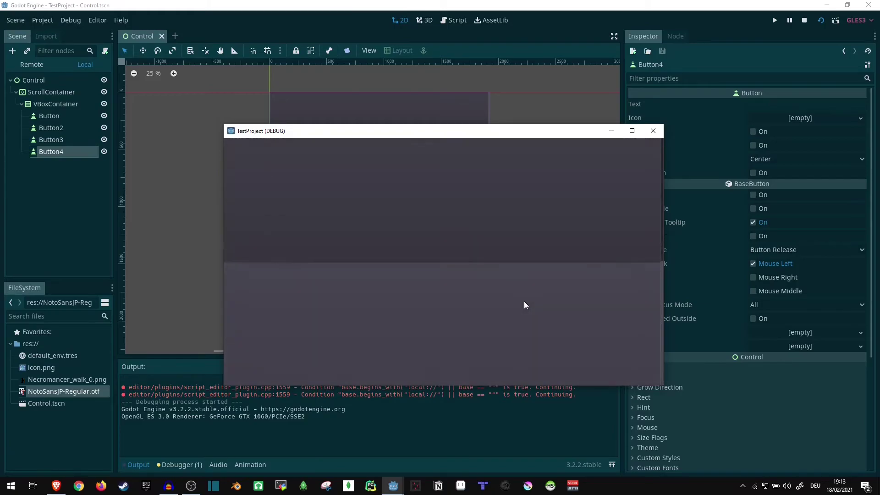
left_click(632, 131)
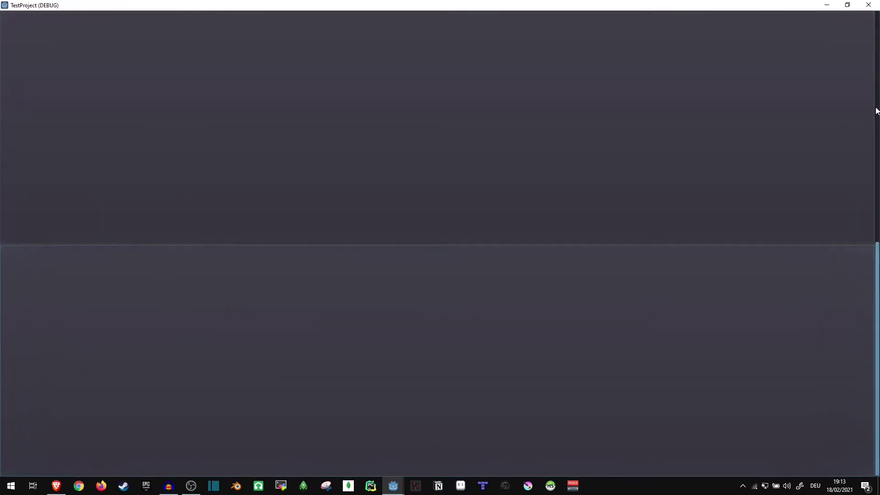
scroll(876, 229, "up", 5)
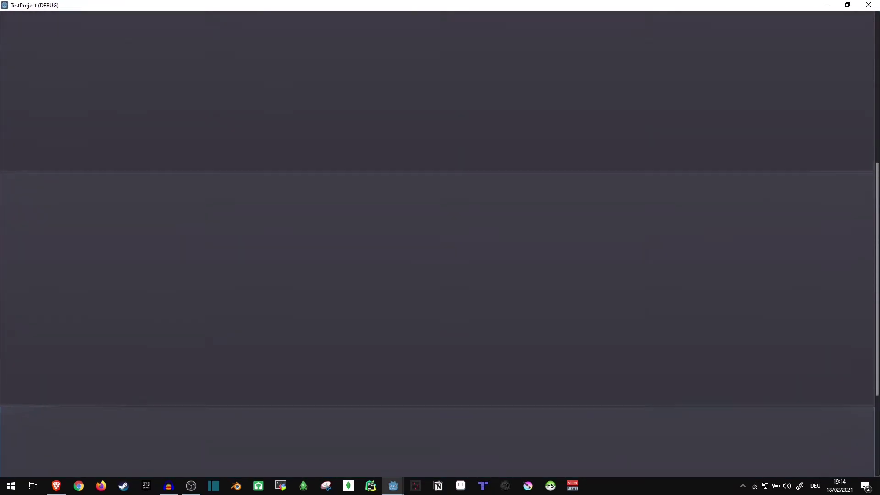
scroll(861, 315, "down", 5)
scroll(606, 148, "up", 4)
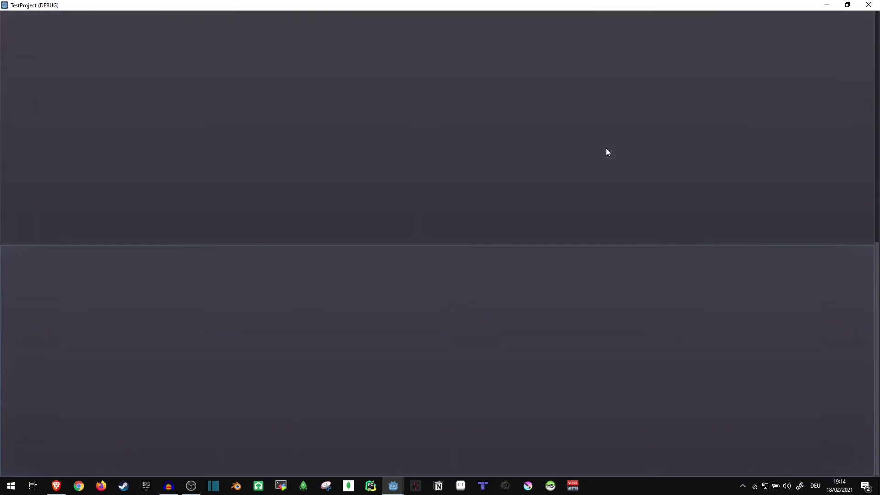
scroll(608, 152, "up", 3)
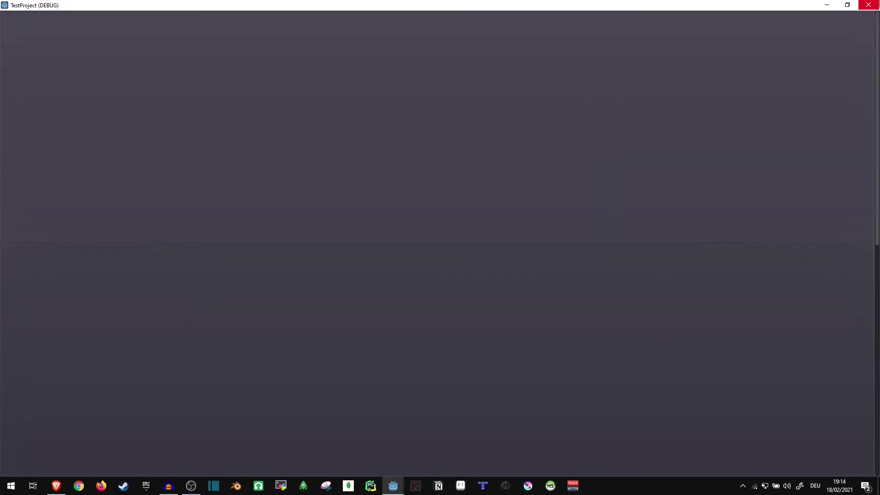
left_click(870, 5)
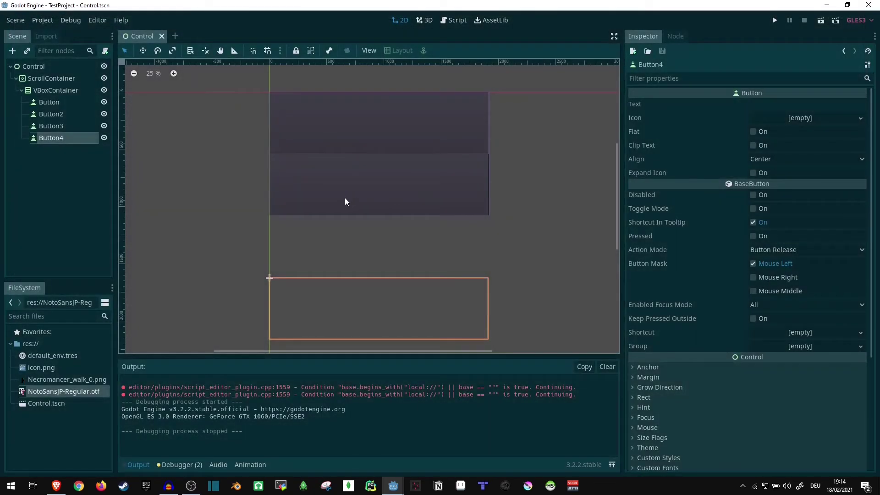
Step: Set the VBoxContainer's minimum width to 3840, twice the 1920 screen width
right_click(59, 93)
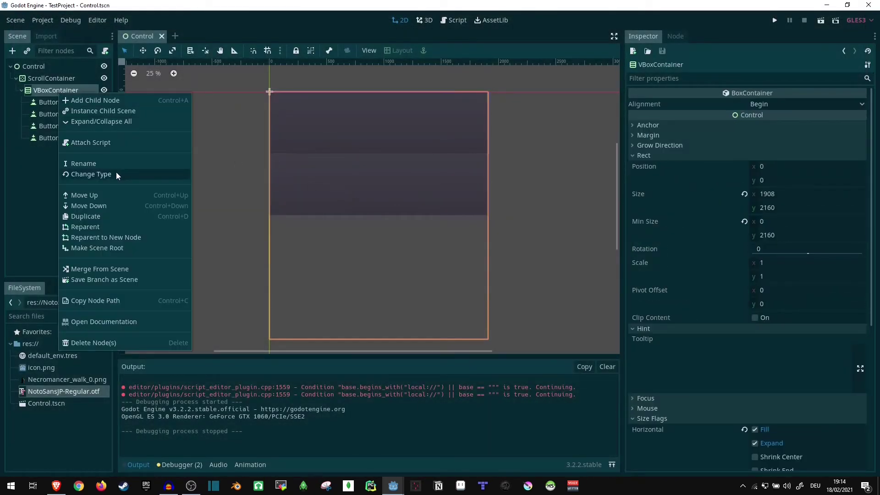
left_click(782, 218)
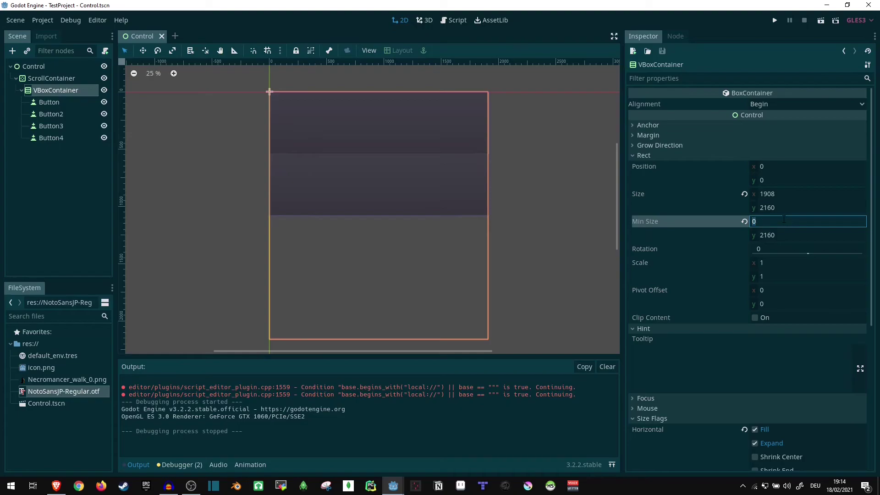
type("1920")
key("Return")
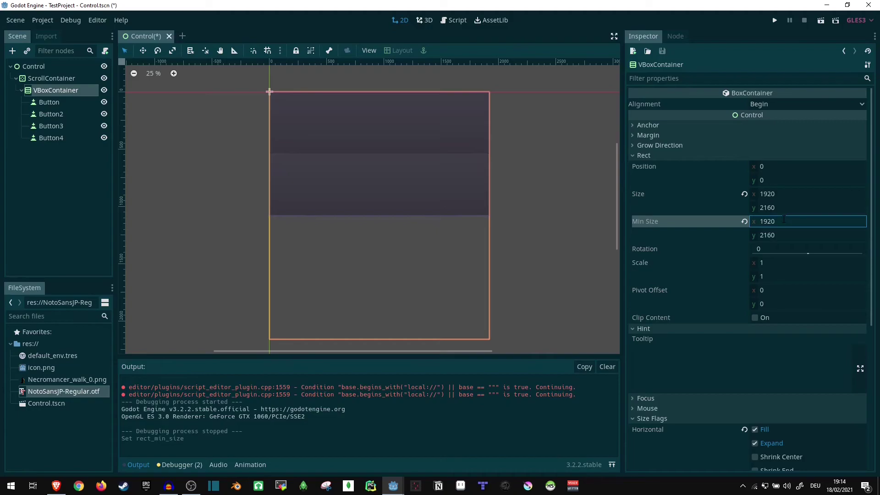
left_click(783, 219)
left_click(783, 218)
type("*2")
key("Return")
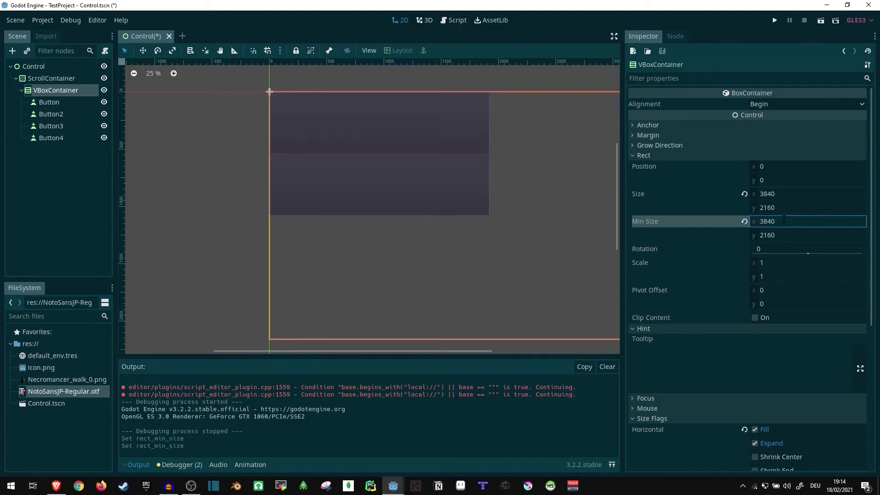
scroll(256, 153, "down", 1)
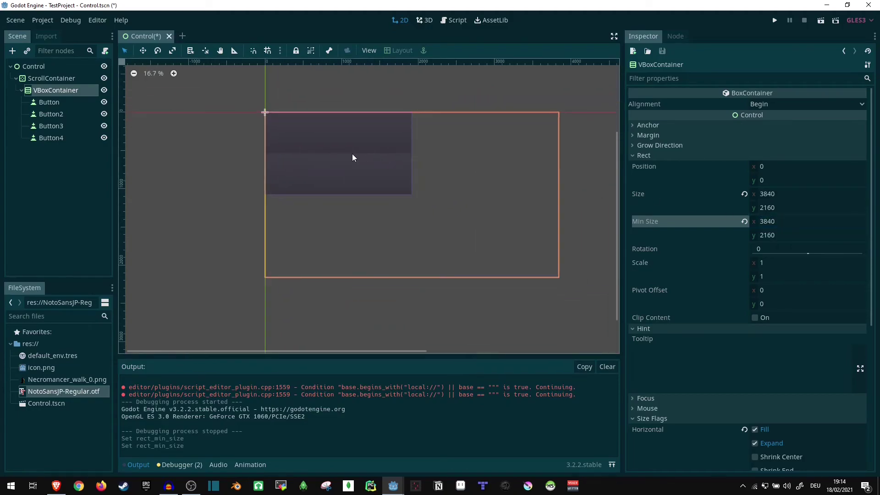
Step: Run the current scene, test horizontal scrolling all the way to the right, and close the game window
left_click(823, 19)
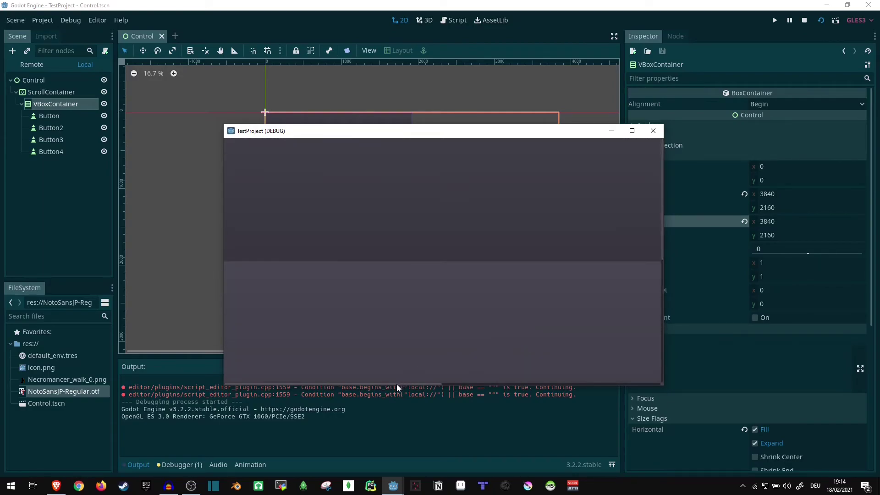
left_click_drag(397, 384, 636, 379)
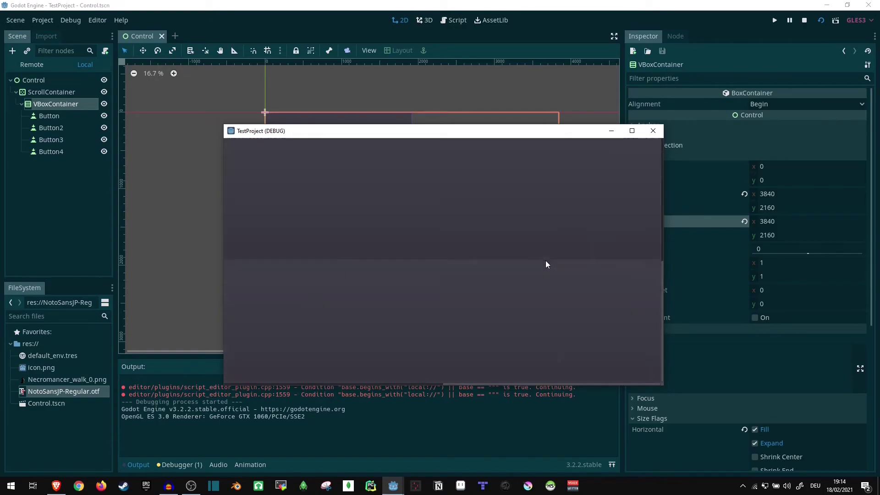
left_click(653, 131)
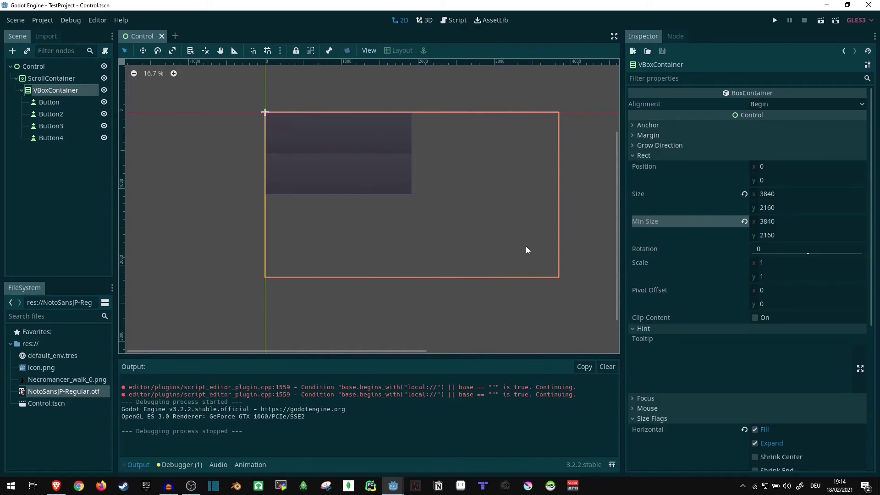
Step: Delete the ScrollContainer together with its VBoxContainer and buttons, leaving only the root Control
scroll(523, 244, "down", 1)
scroll(412, 236, "up", 2)
scroll(304, 316, "up", 1)
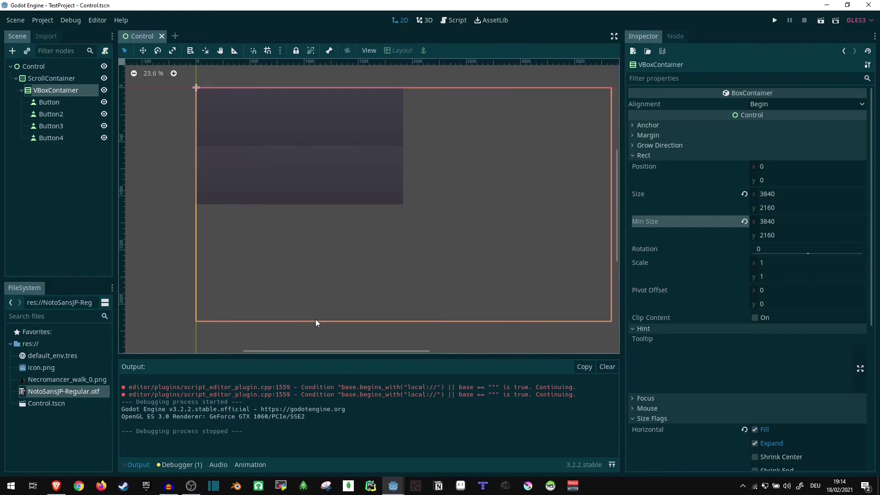
scroll(454, 283, "down", 1)
scroll(441, 280, "up", 1)
scroll(355, 224, "up", 1)
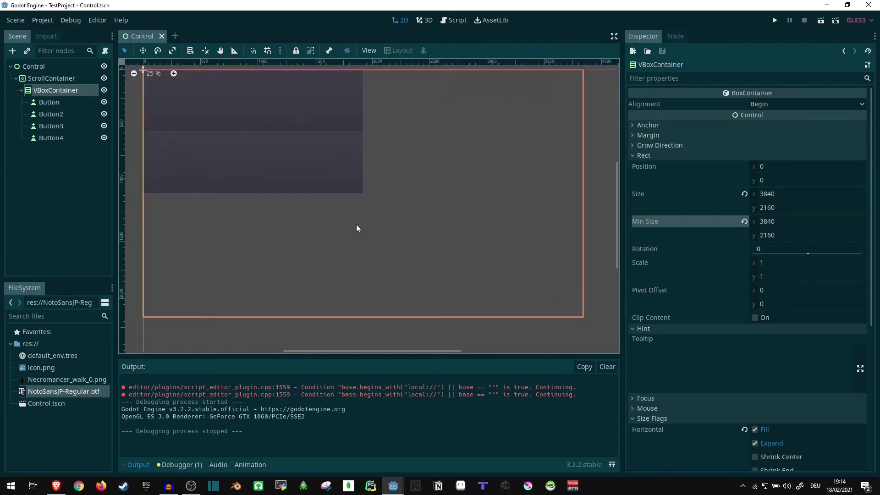
left_click(256, 165)
key("Delete")
key("Return")
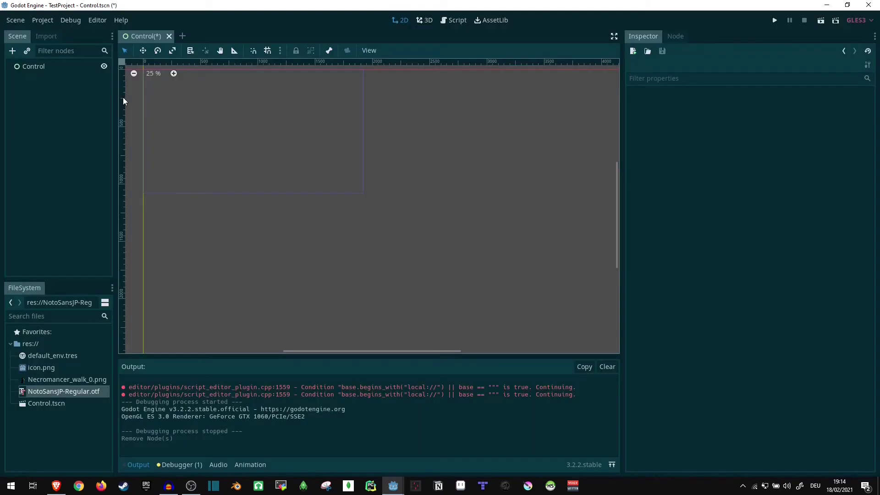
Step: Add a Control node as a child of the root Control
left_click(54, 67)
right_click(54, 67)
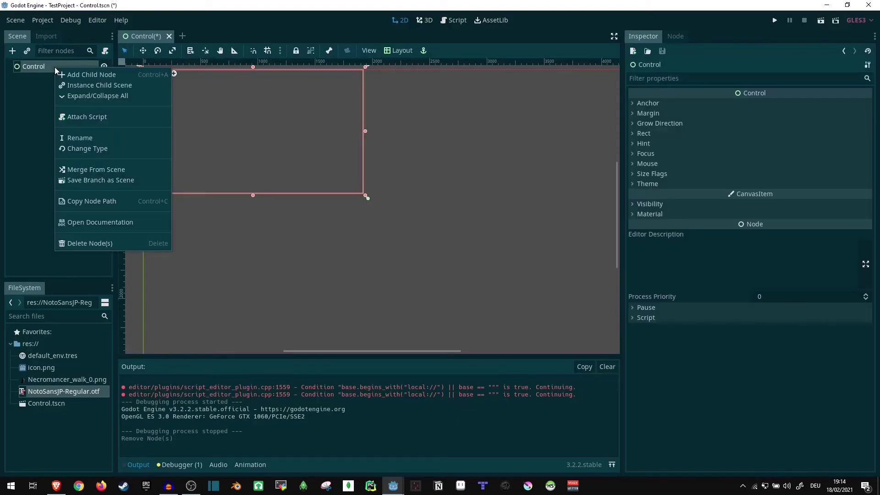
left_click(74, 78)
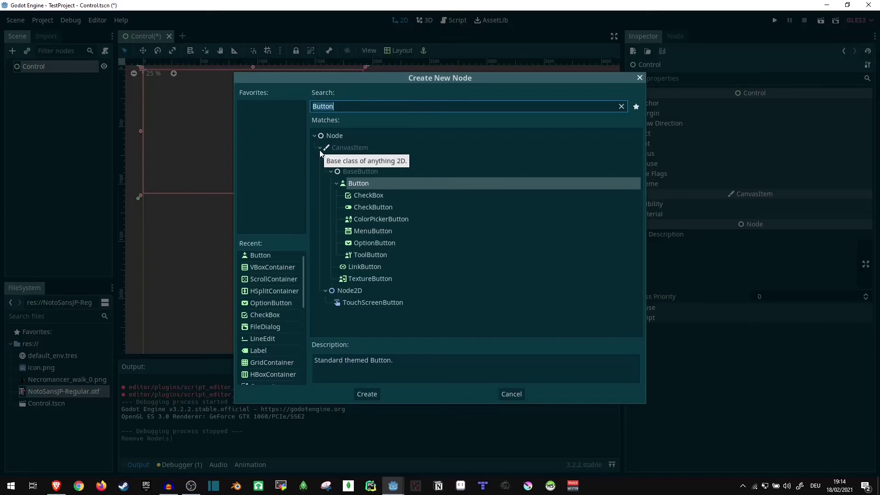
type("Control")
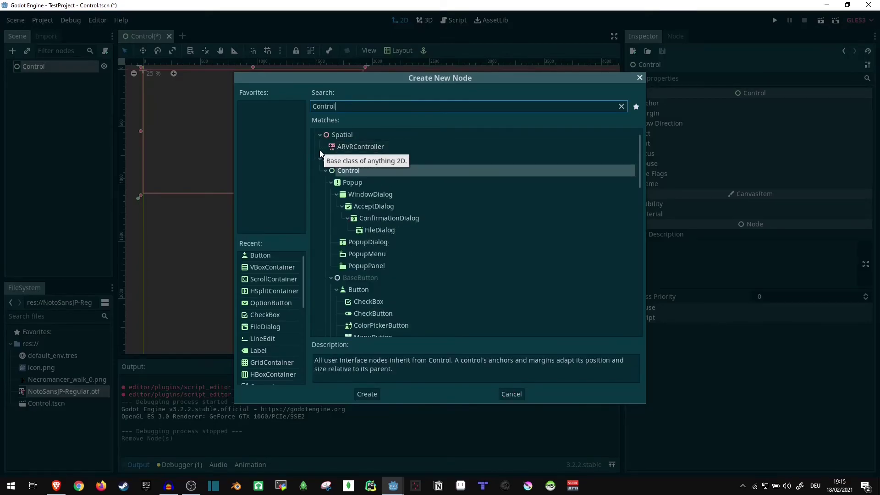
key("Return")
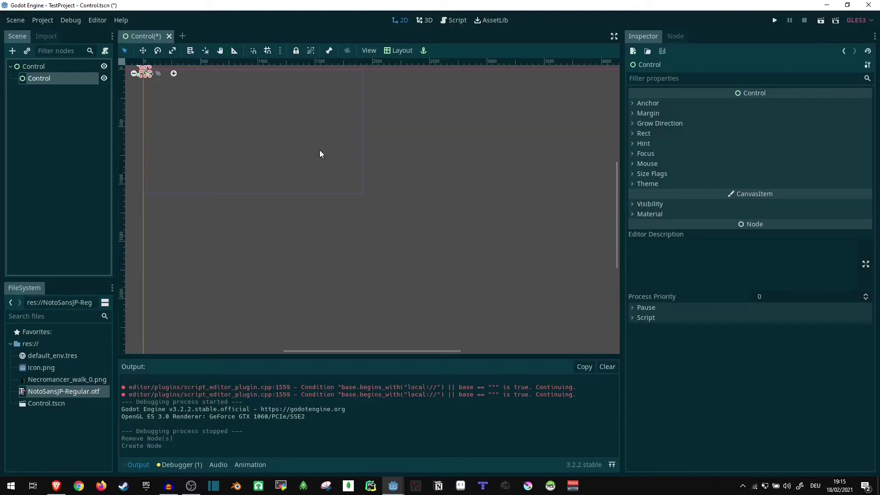
Step: Move the child Control close to the upper-right corner of the screen area in the 2D view
scroll(243, 145, "down", 1)
scroll(302, 224, "up", 2)
scroll(302, 228, "up", 1)
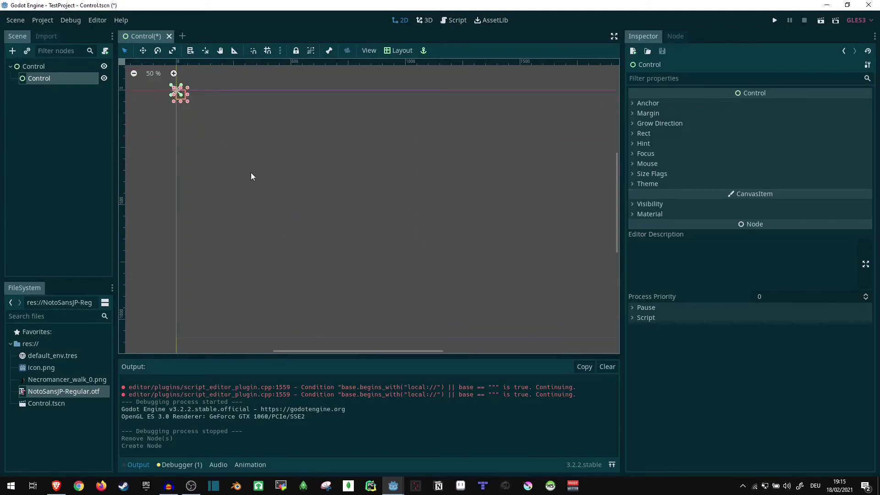
key("w")
left_click_drag(220, 106, 604, 147)
scroll(462, 159, "down", 2)
left_click_drag(521, 156, 528, 133)
Step: Enlarge the child Control from its lower-right corner into a tall rectangle ending just inside the screen's right edge
scroll(530, 134, "up", 3)
scroll(530, 134, "up", 2)
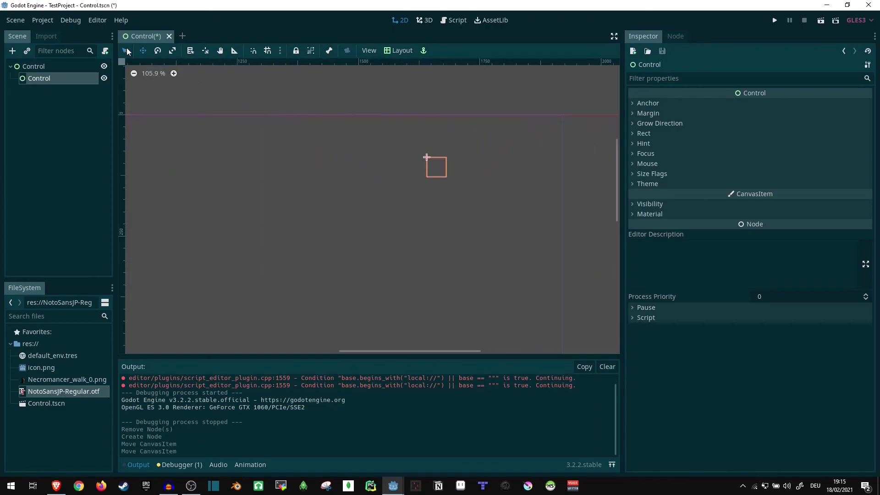
key("q")
left_click_drag(448, 179, 536, 348)
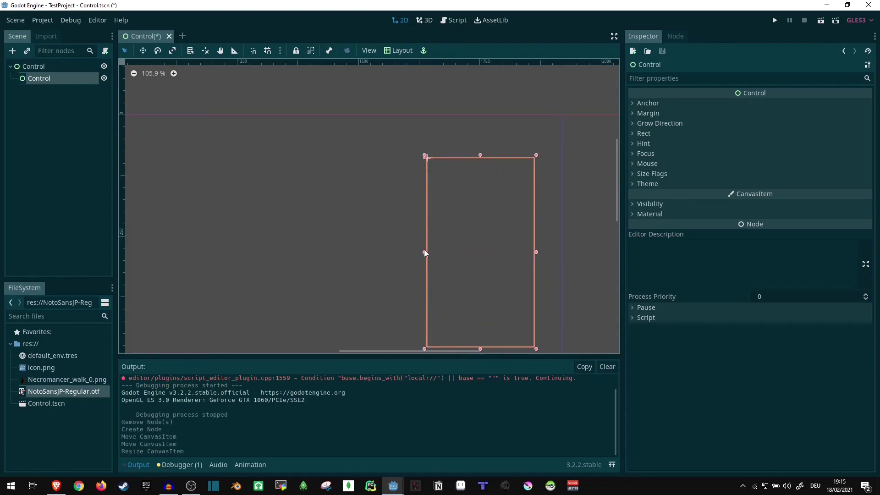
Step: Widen the child Control by extending its left edge, then shift it slightly upward within the screen area
left_click_drag(424, 252, 380, 269)
key("w")
left_click_drag(507, 246, 511, 228)
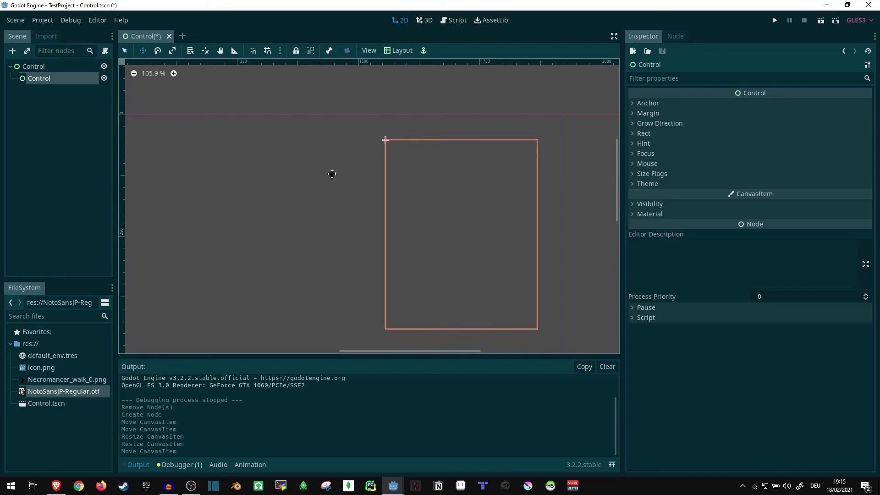
Step: Add a VBoxContainer as a child of the nested Control and apply the Full Rect layout to it
right_click(39, 78)
left_click(52, 83)
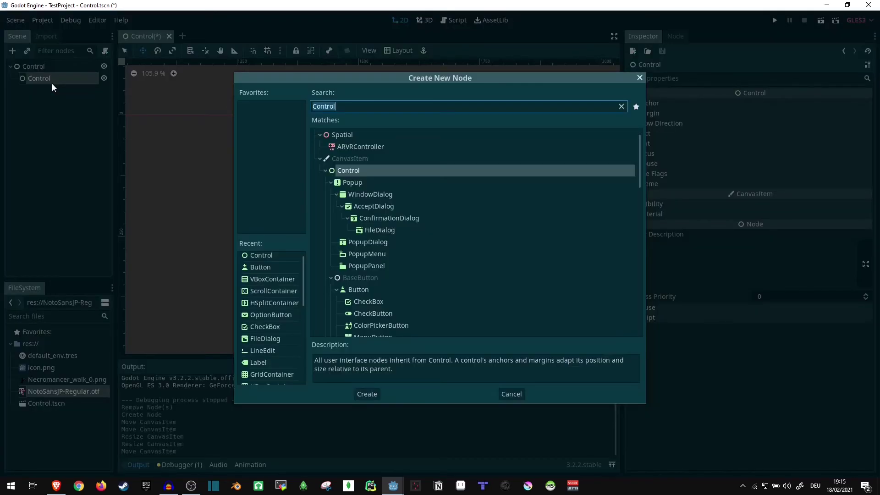
type("V")
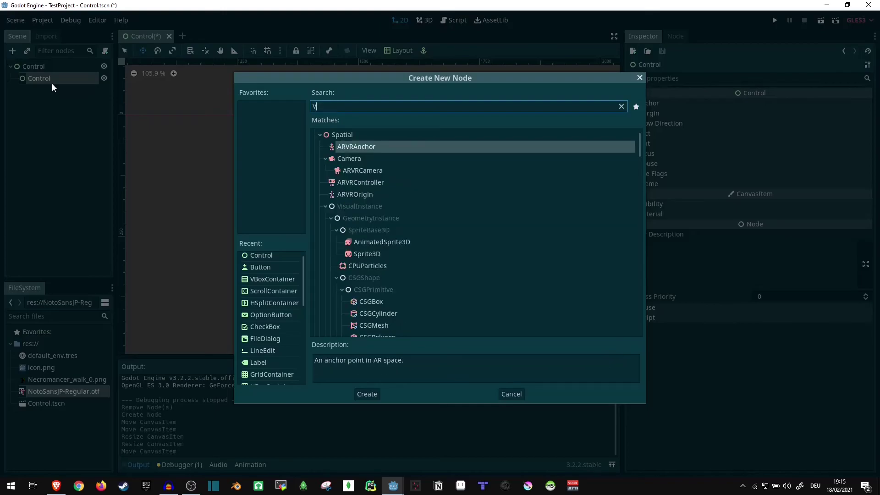
type("box")
key("Return")
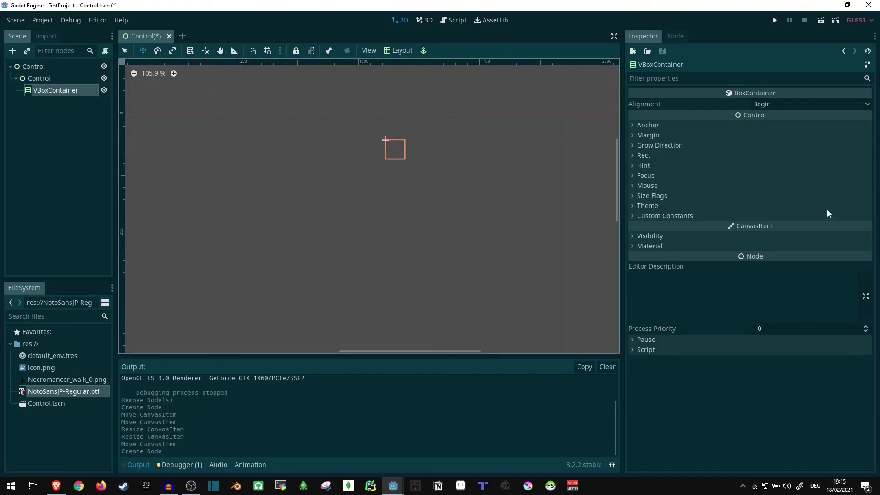
left_click(398, 51)
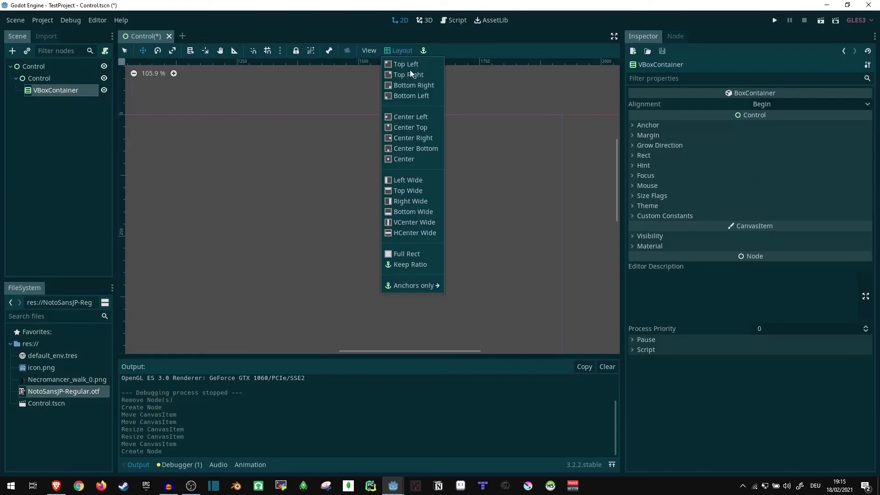
left_click(400, 252)
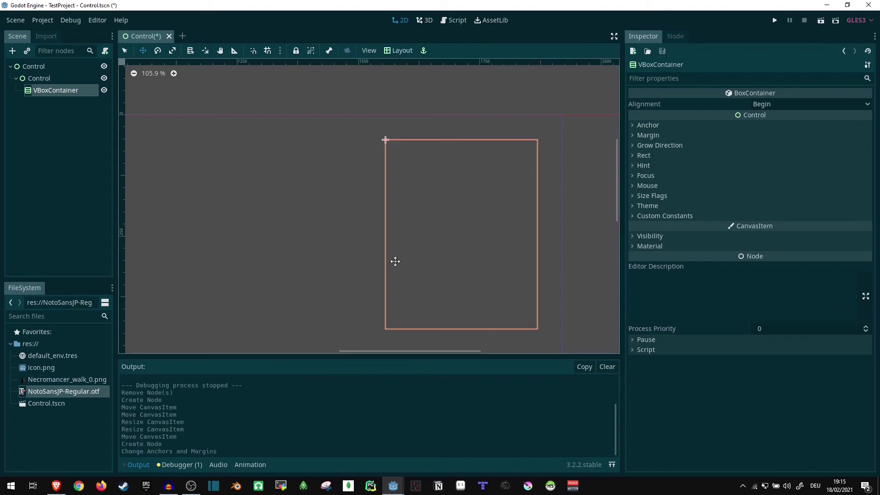
Step: Add a Button node as a child of the VBoxContainer
left_click(55, 79)
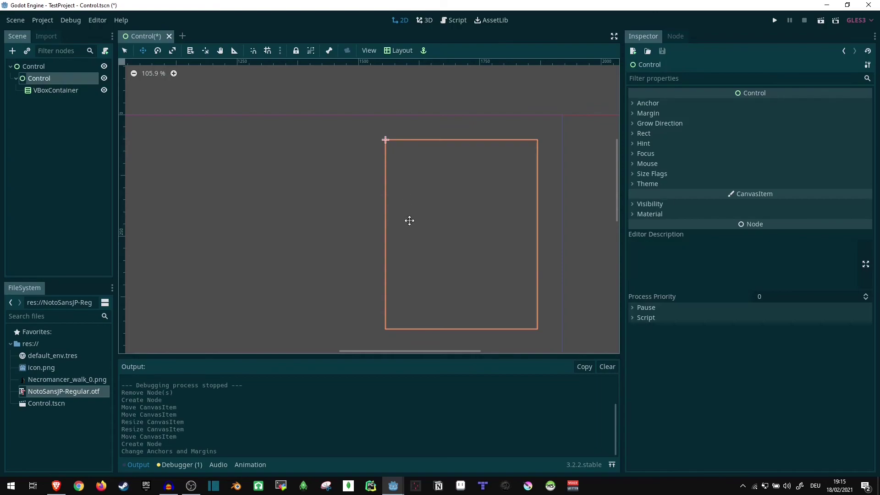
scroll(504, 151, "down", 5)
left_click(31, 67)
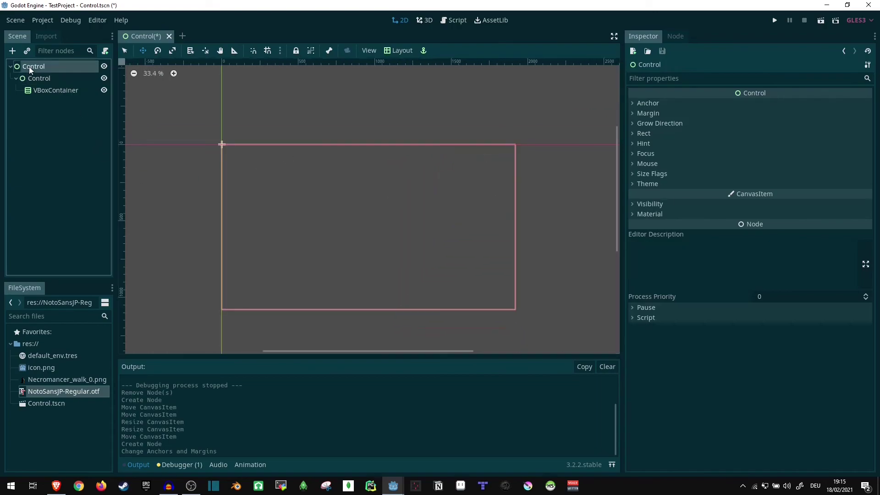
left_click(46, 91)
scroll(497, 202, "up", 5)
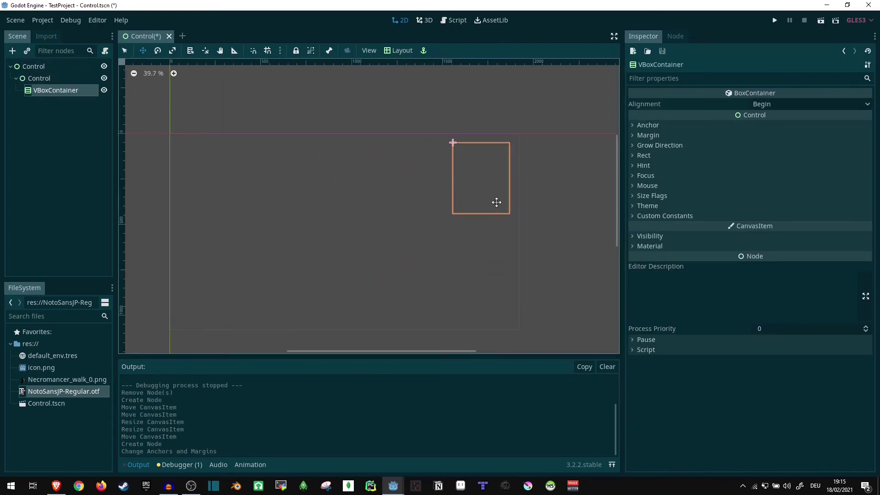
right_click(45, 94)
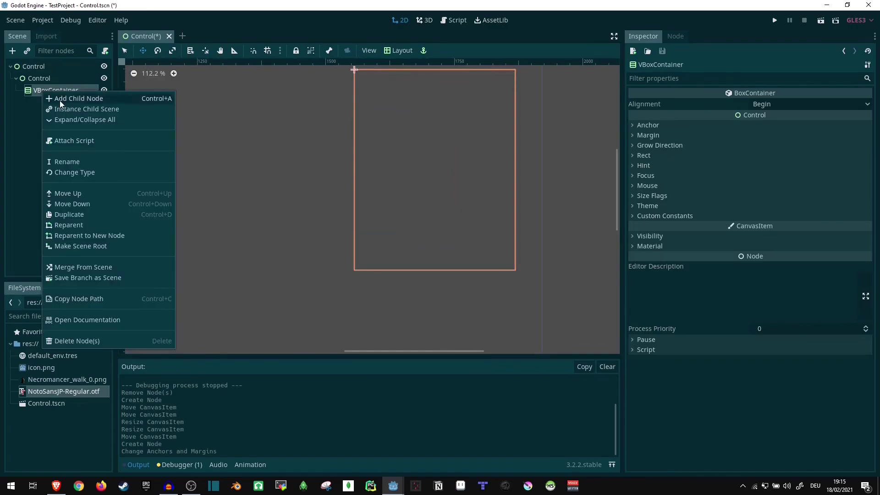
left_click(60, 100)
type("Buttonn")
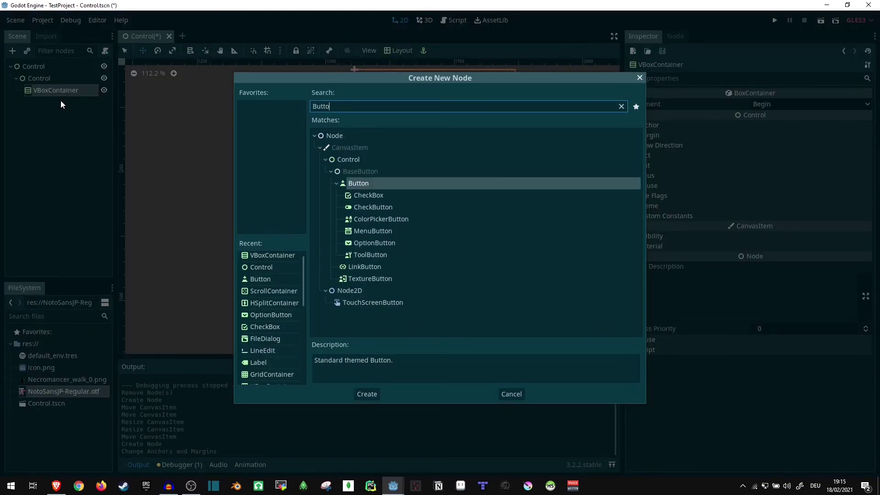
key("BackSpace")
key("Return")
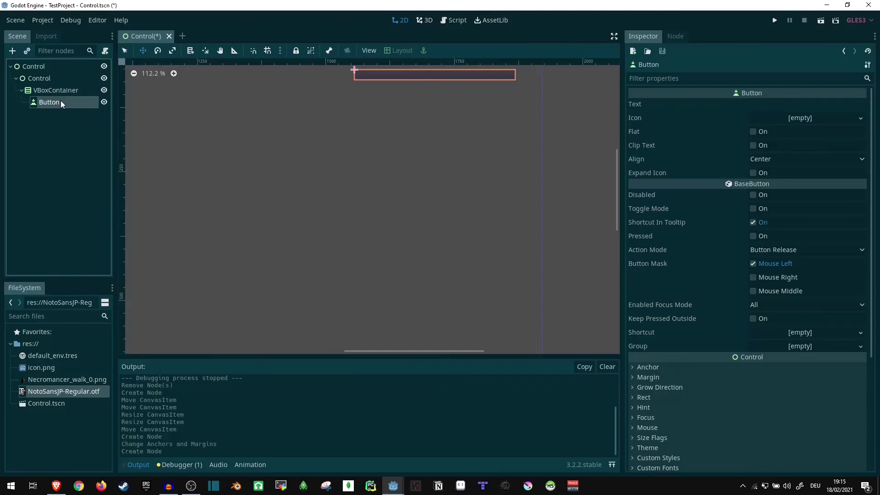
Step: Duplicate the Button repeatedly inside the VBoxContainer until the stack contains 19 buttons
left_click(80, 112)
left_click(54, 105)
key("ctrl+d")
key("ctrl+d")
key("ctrl+d")
key("ctrl+d")
key("ctrl+d")
key("ctrl+d")
key("ctrl+d")
key("ctrl+d")
key("ctrl+d")
key("ctrl+d")
key("ctrl+d")
key("ctrl+d")
key("ctrl+d")
key("ctrl+d")
key("ctrl+d")
key("ctrl+d")
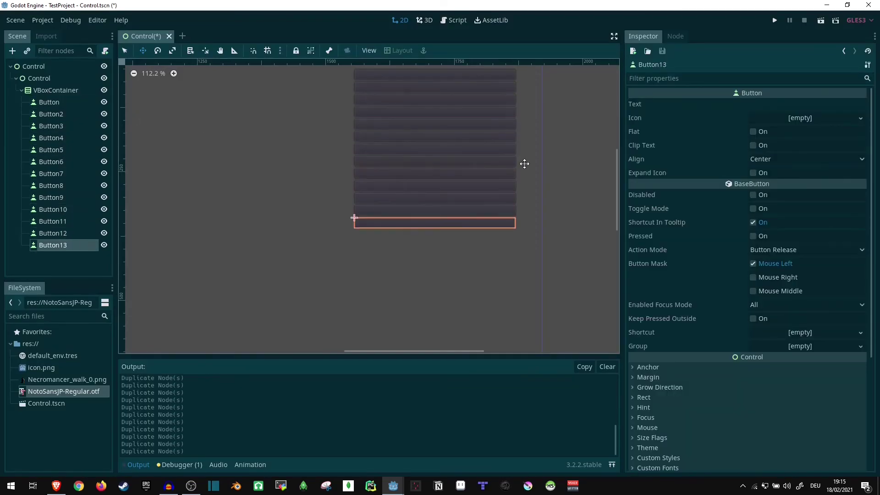
key("ctrl+d")
key("ctrl+d")
scroll(524, 164, "down", 12)
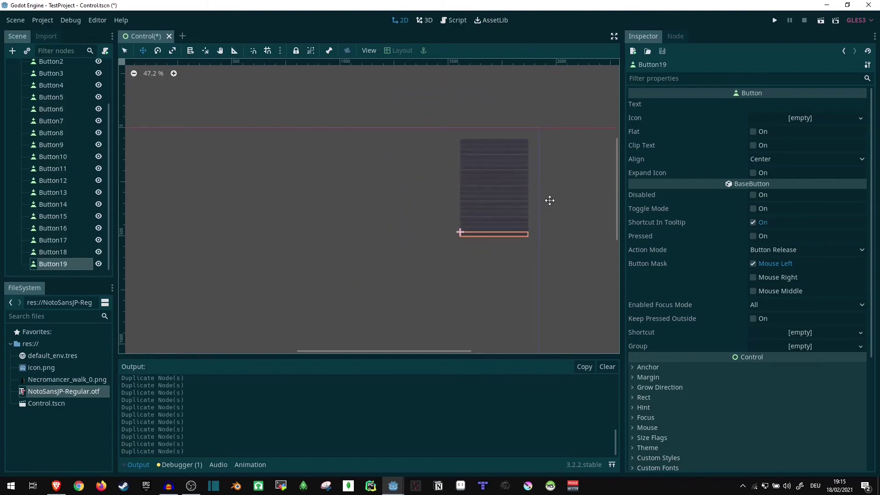
scroll(556, 152, "down", 1)
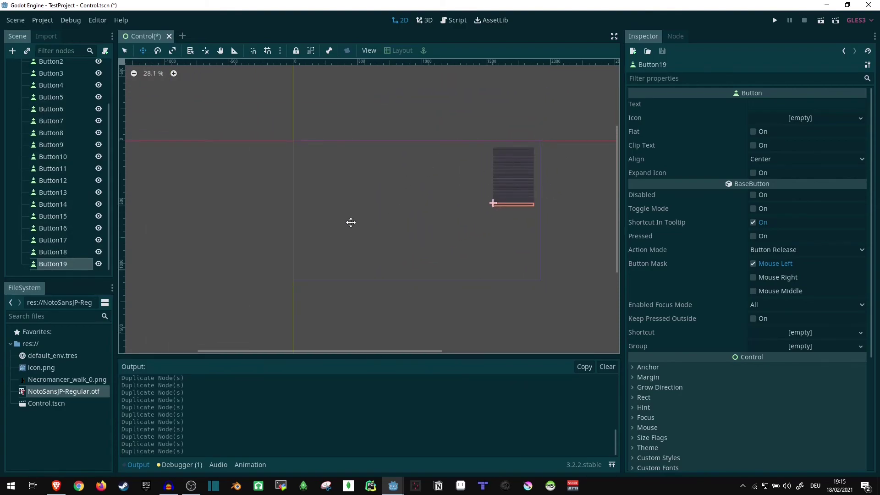
Step: Delete the nested Control together with its VBoxContainer and all buttons, leaving only the root Control
scroll(47, 80, "up", 3)
left_click(46, 89)
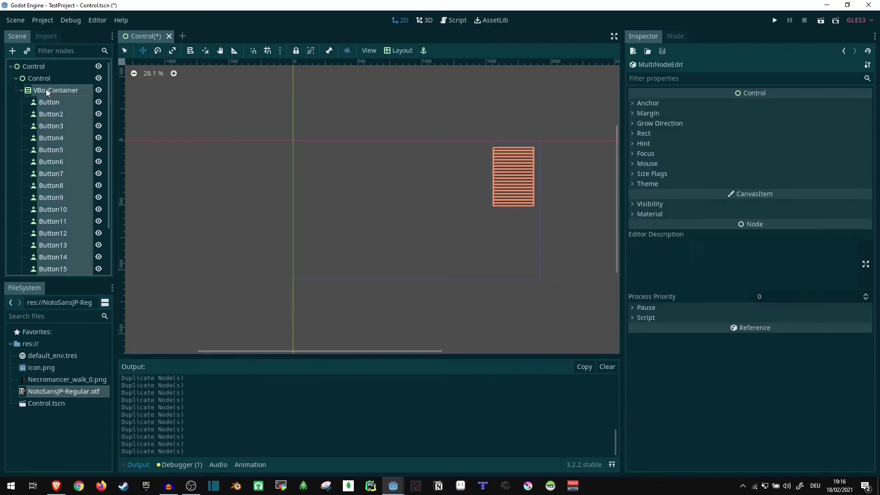
key("Delete")
key("Delete")
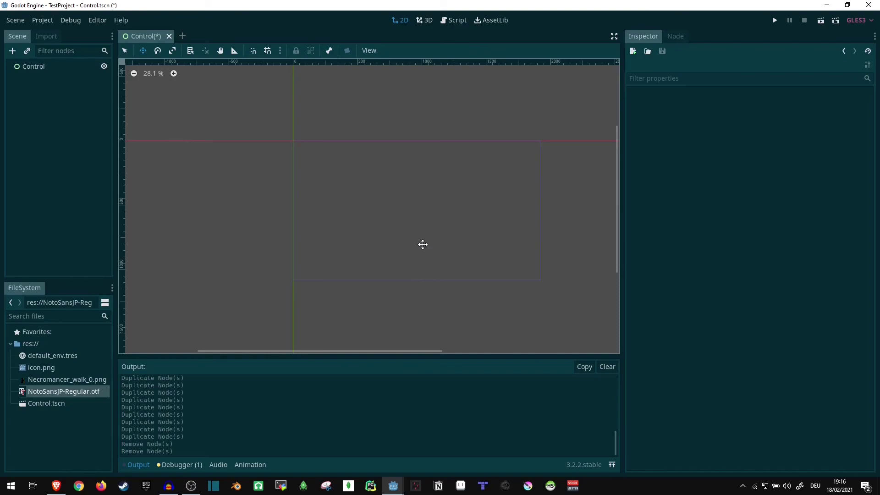
Step: Add a Button node as a direct child of the root Control
scroll(468, 239, "up", 2)
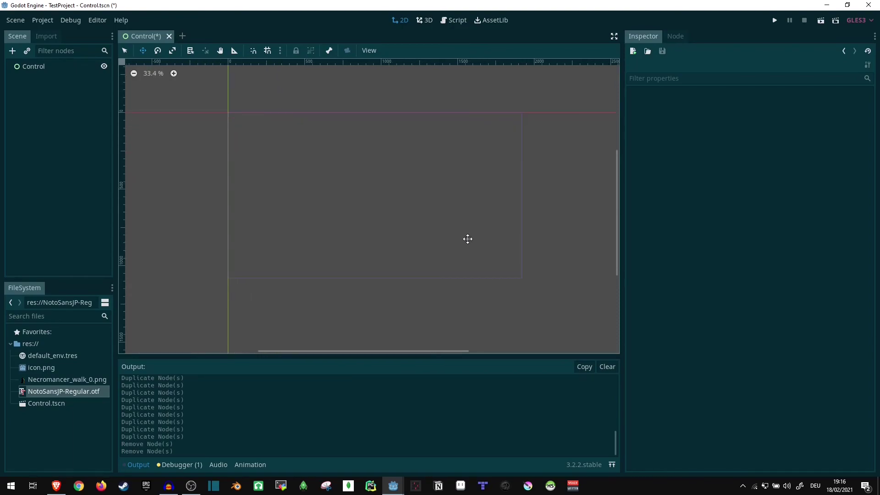
scroll(468, 239, "up", 1)
right_click(50, 70)
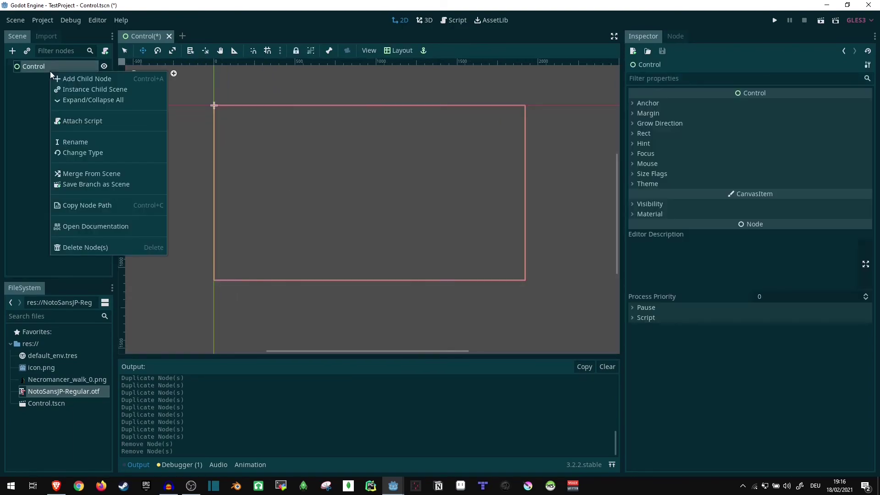
left_click(118, 82)
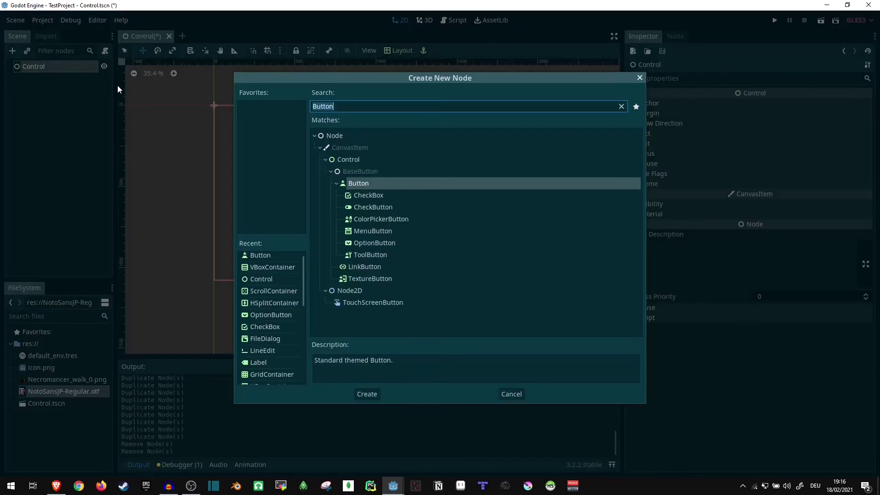
key("Return")
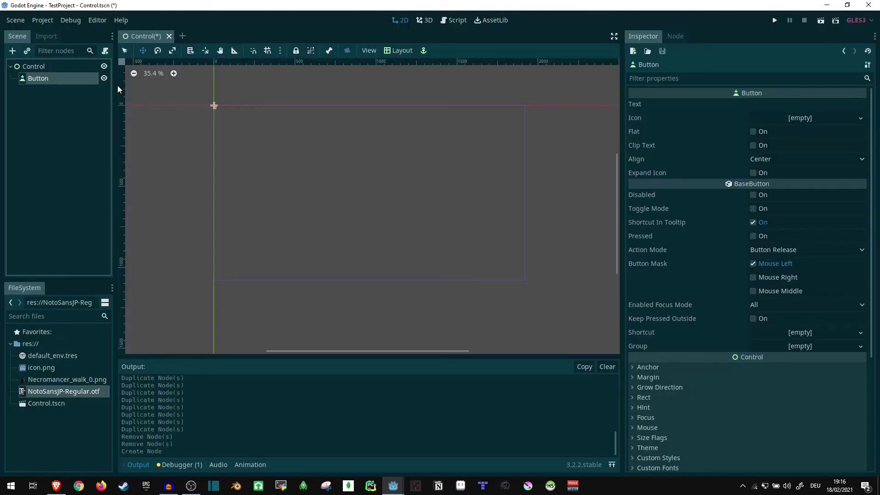
Step: Show the list of signals for the Button and select its button_down() and pressed() signals in turn
left_click(680, 40)
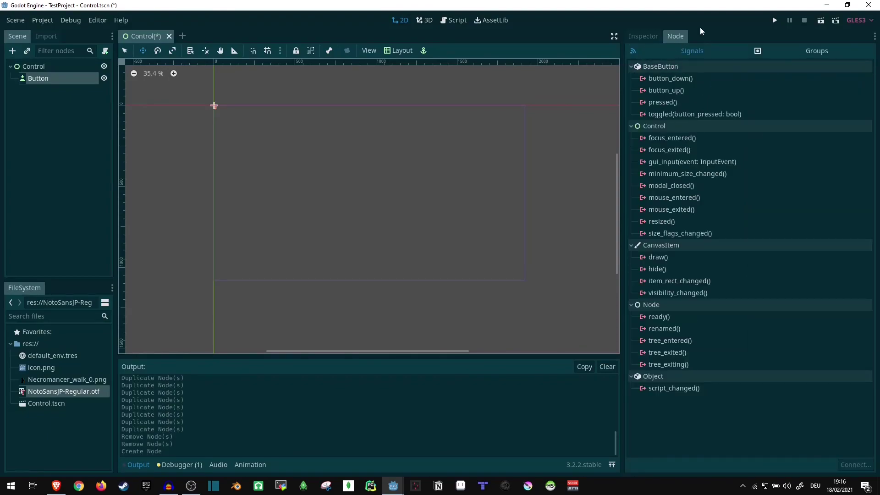
left_click(652, 44)
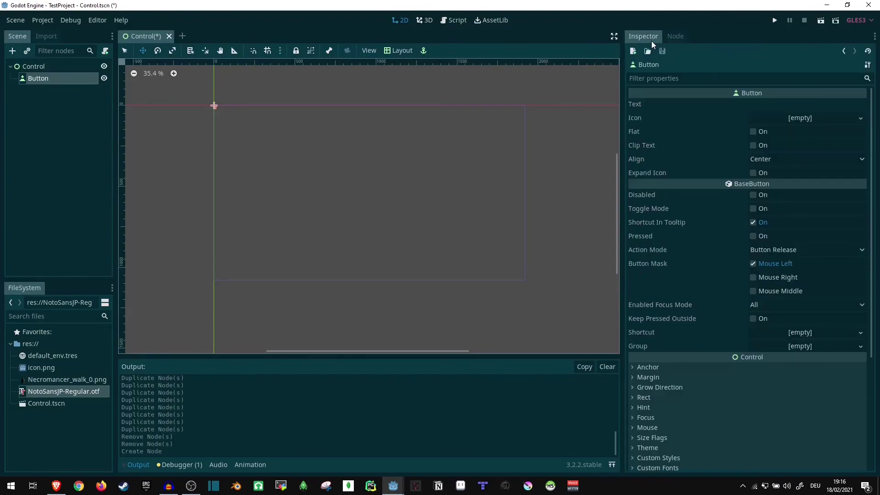
left_click(680, 40)
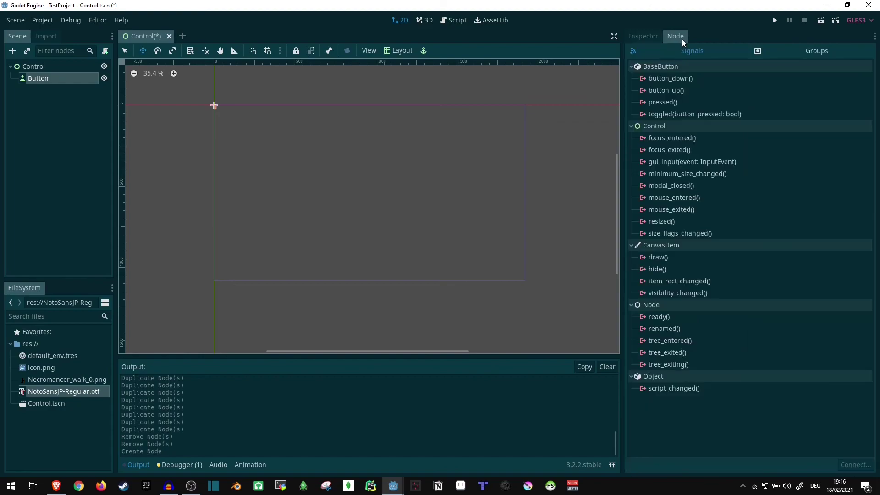
left_click(668, 78)
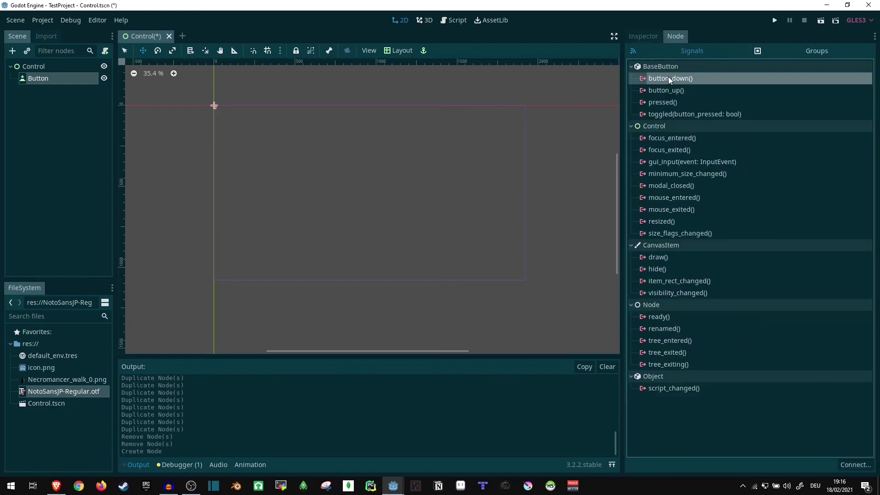
left_click(669, 102)
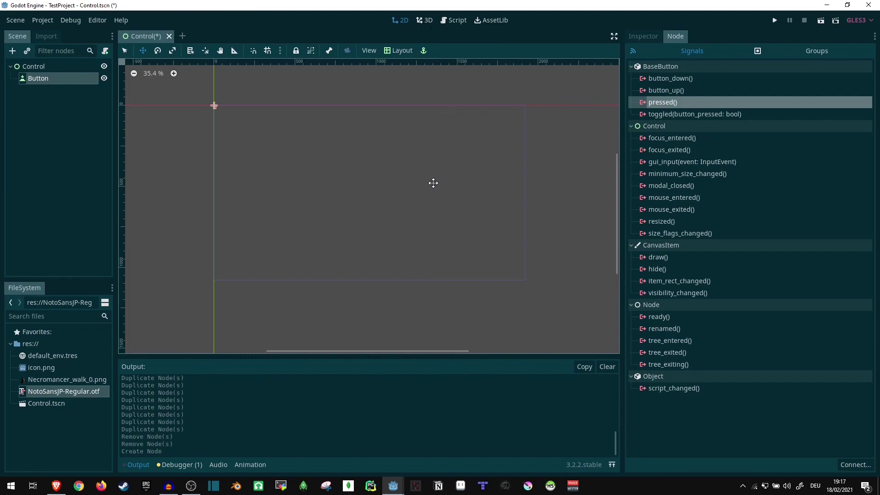
scroll(433, 182, "up", 1)
scroll(394, 229, "up", 1)
scroll(371, 232, "down", 1)
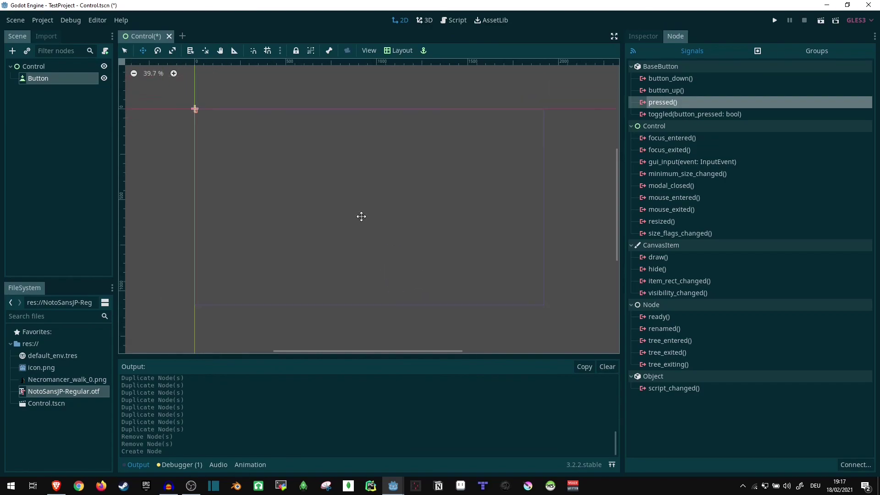
scroll(362, 222, "up", 1)
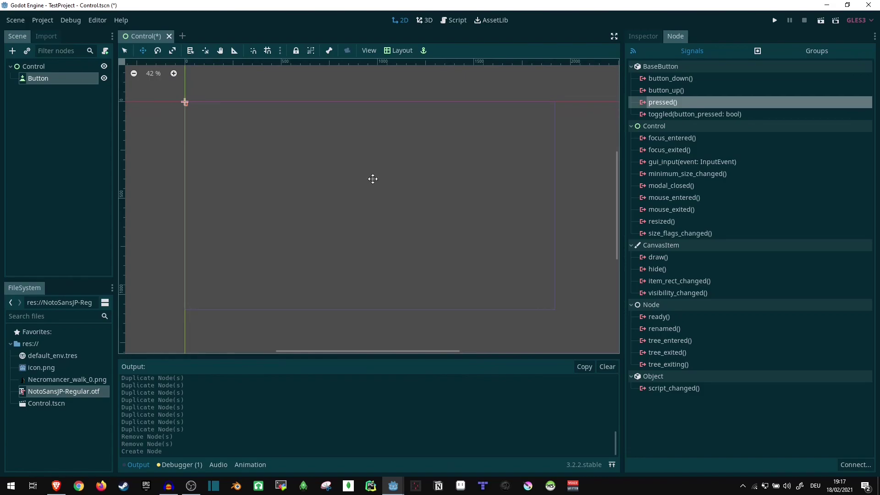
left_click(324, 166)
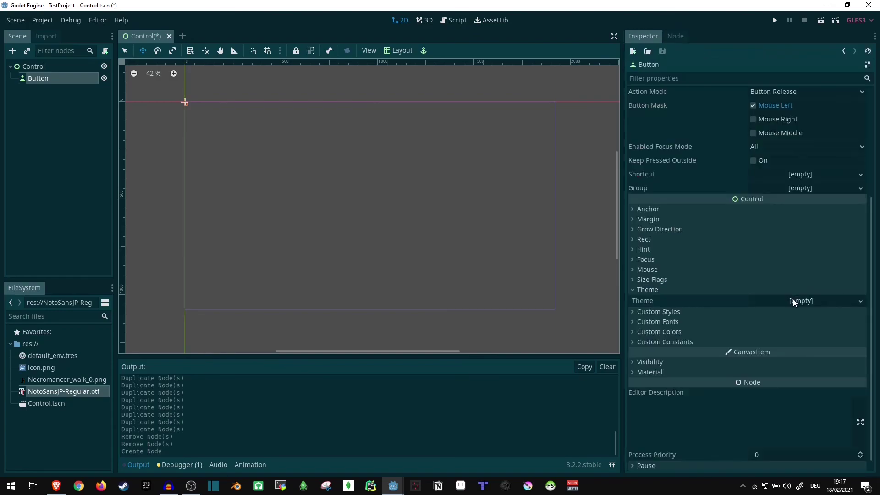